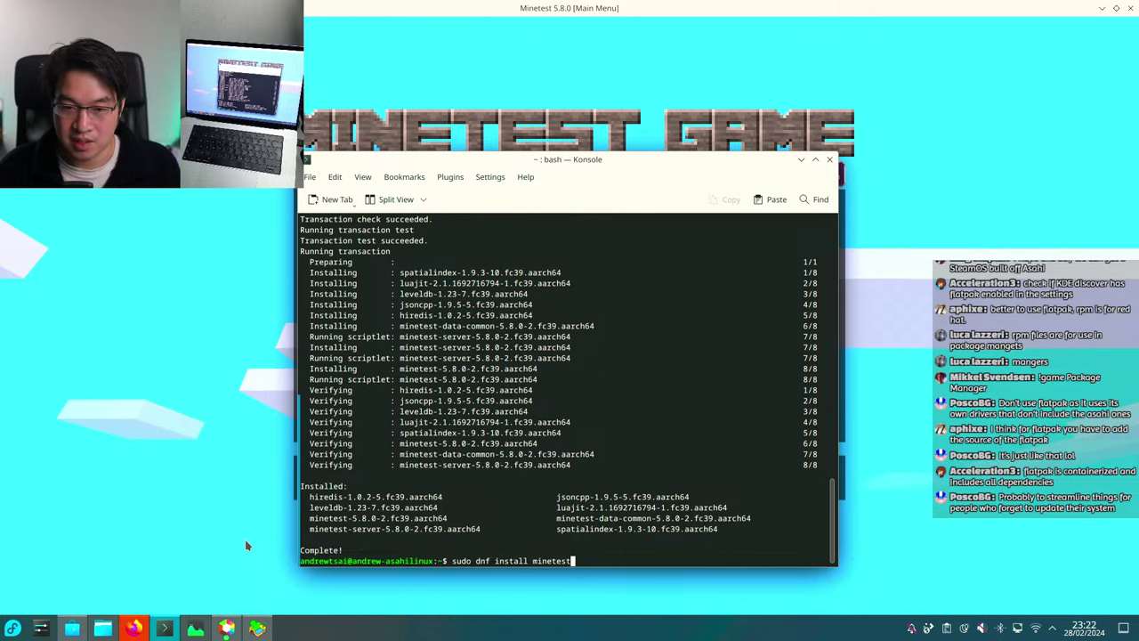
{"action": "key", "text": "Up"}
{"action": "key", "text": "Down"}
{"action": "key", "text": "ctrl+u"}
{"action": "key", "text": "Up"}
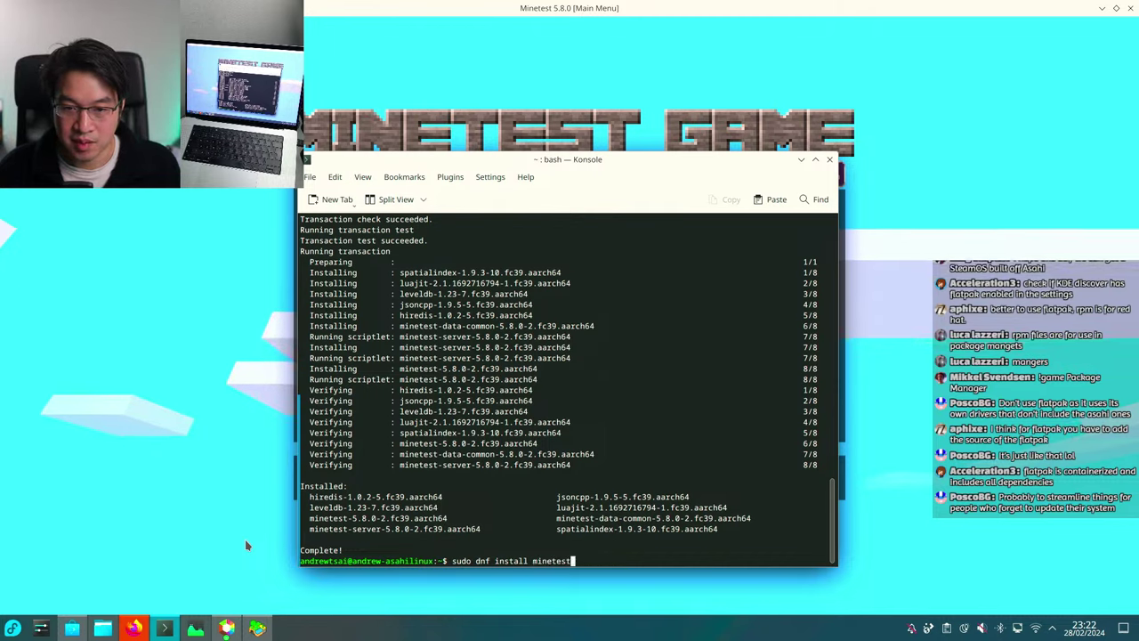
{"action": "key", "text": "ctrl+u"}
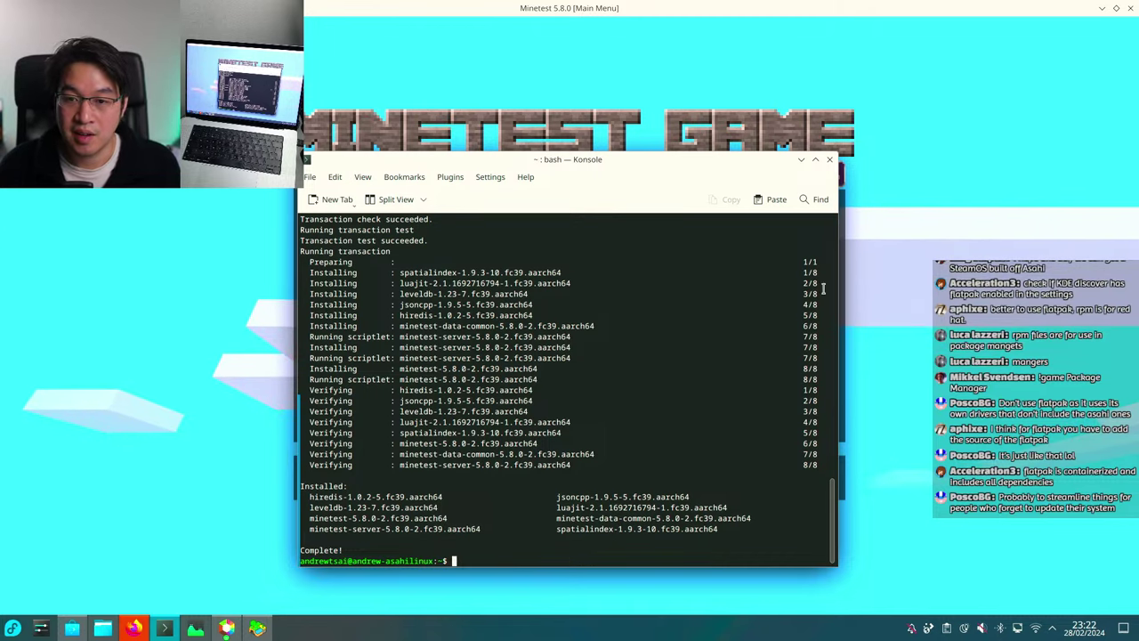
Switch to Minetest, try to play the Asahi World and exit to the main menu.
{"action": "left_click", "coordinate": [888, 182]}
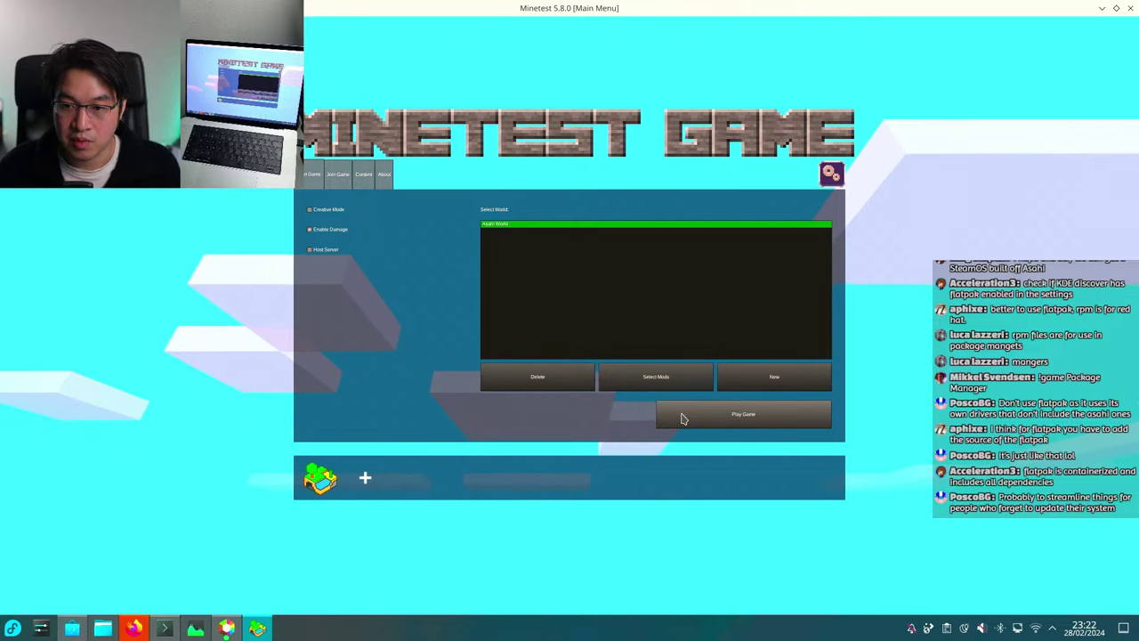
{"action": "left_click", "coordinate": [676, 416]}
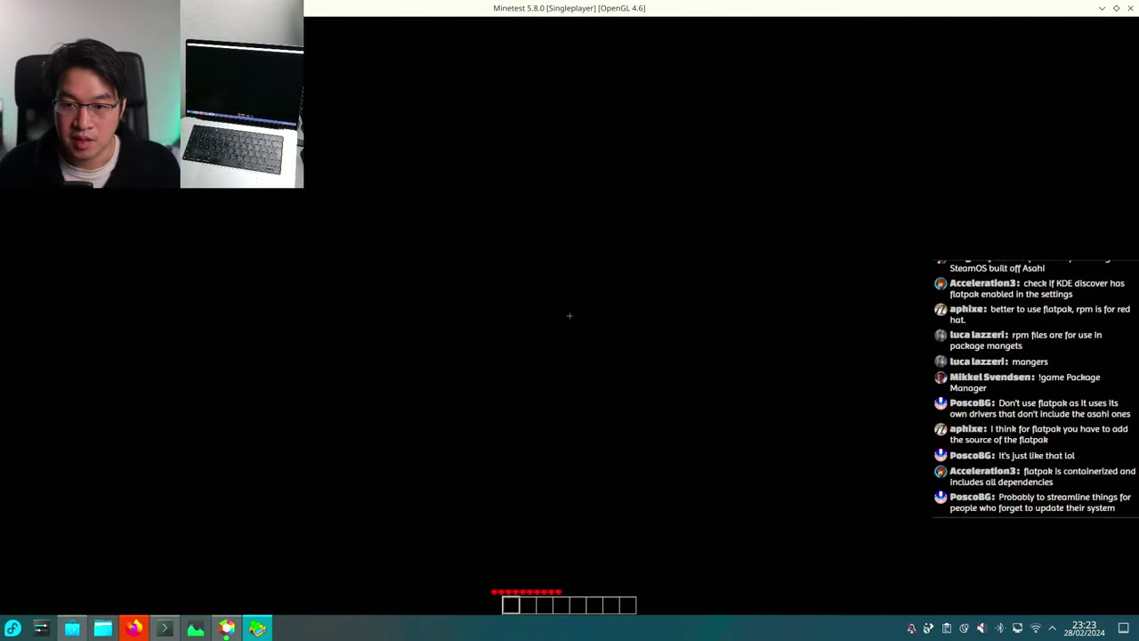
{"action": "key", "text": "Escape"}
{"action": "key", "text": "Escape"}
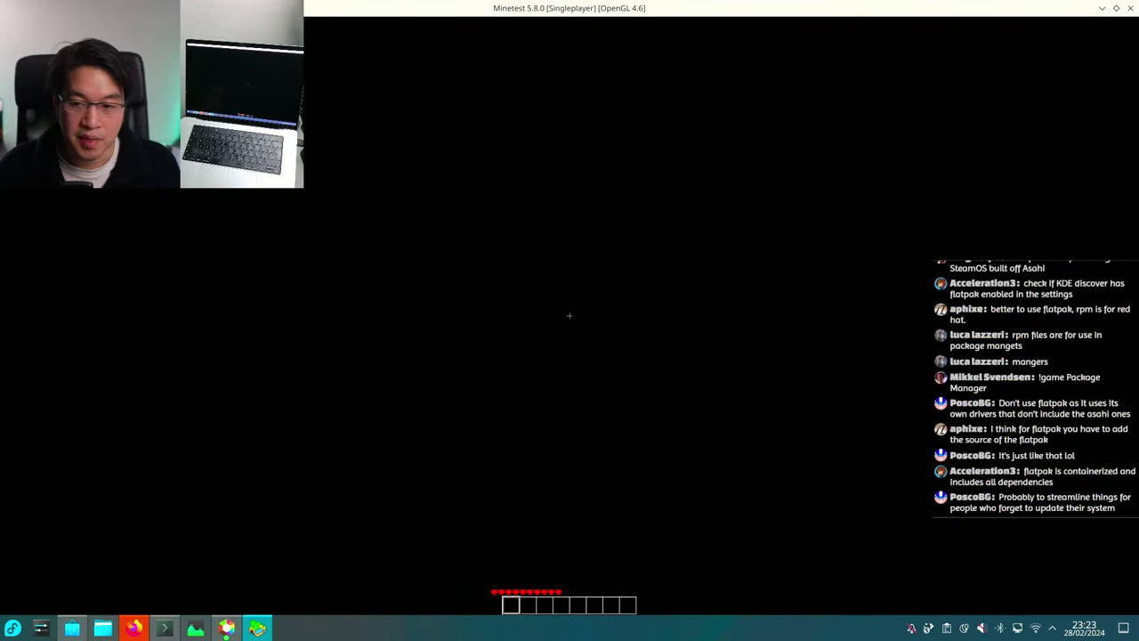
{"action": "key", "text": "Escape"}
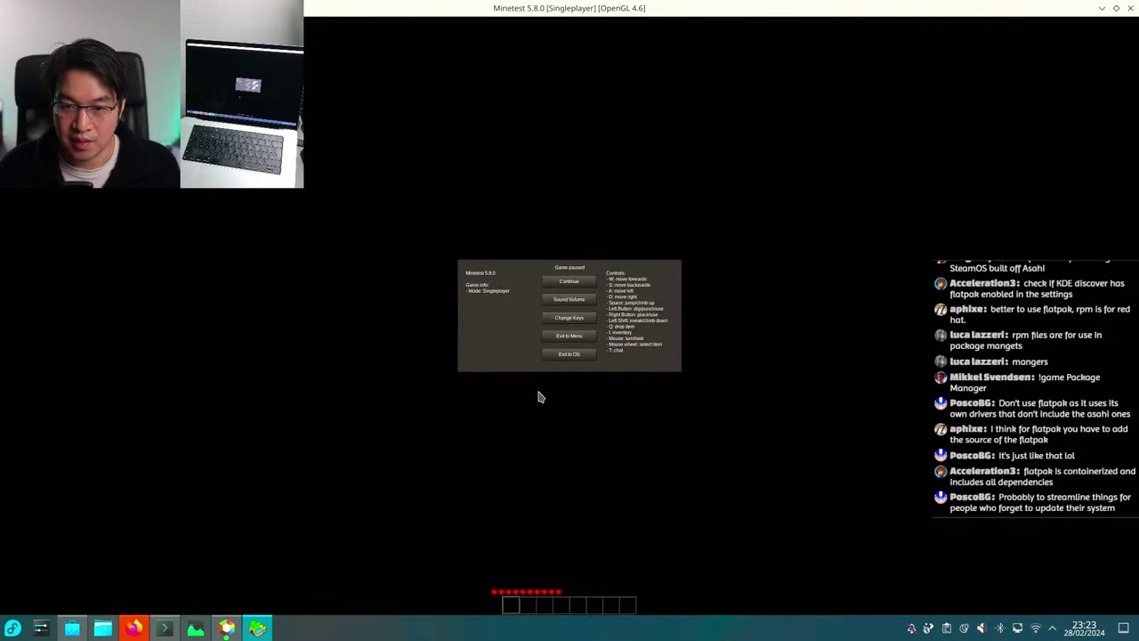
{"action": "left_click", "coordinate": [570, 356]}
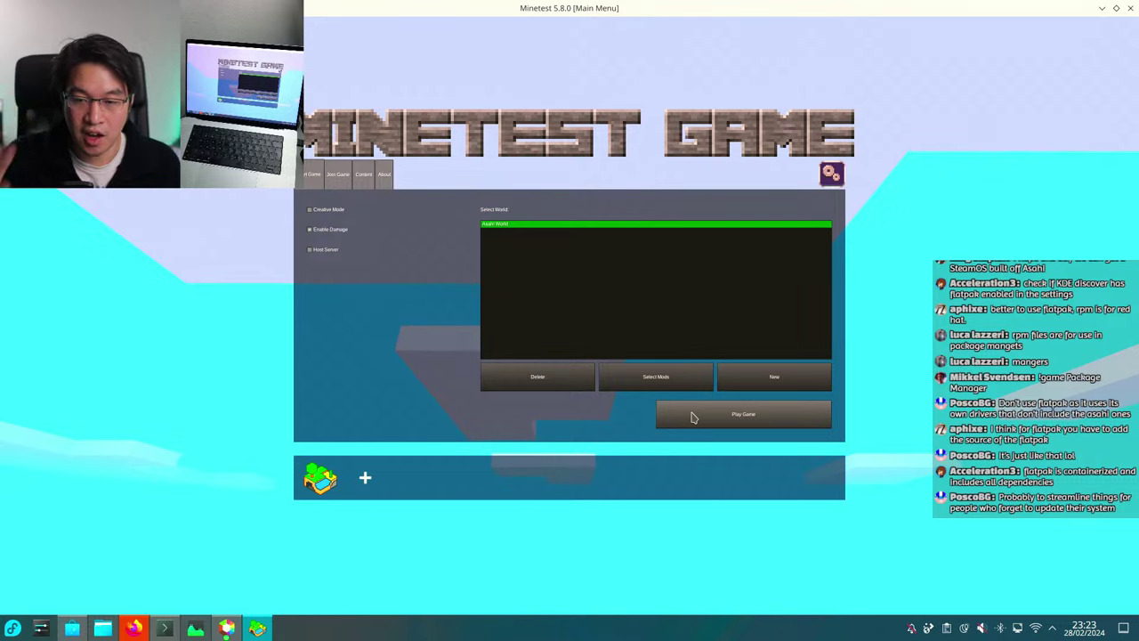
Try to play the Asahi World again and quit Minetest to the desktop from the paused game.
{"action": "left_click", "coordinate": [693, 418]}
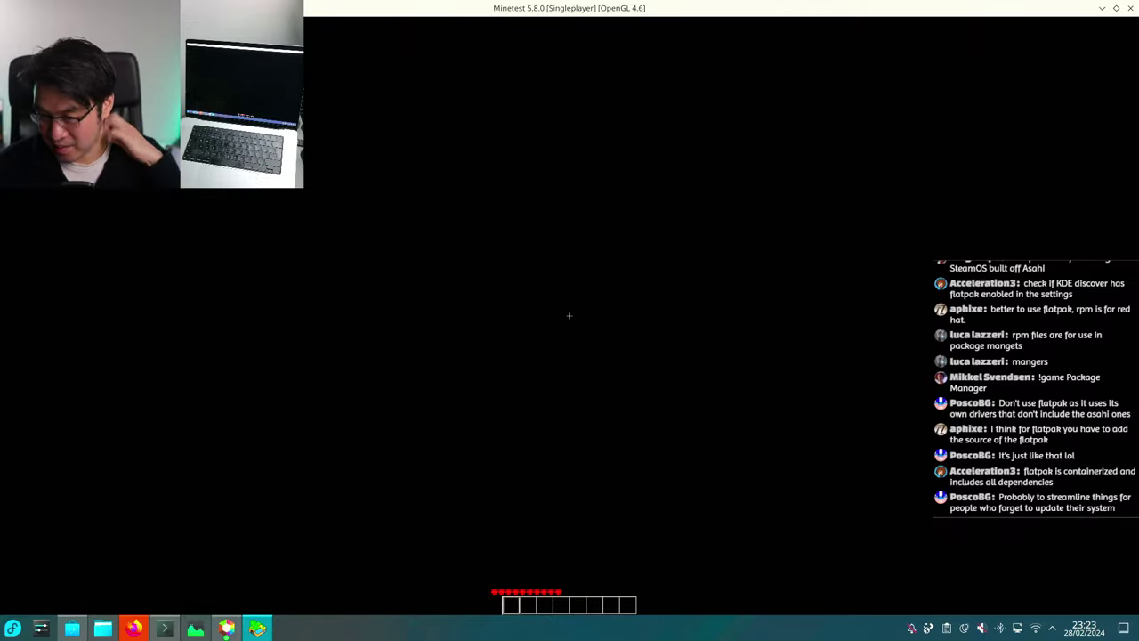
{"action": "key", "text": "Escape"}
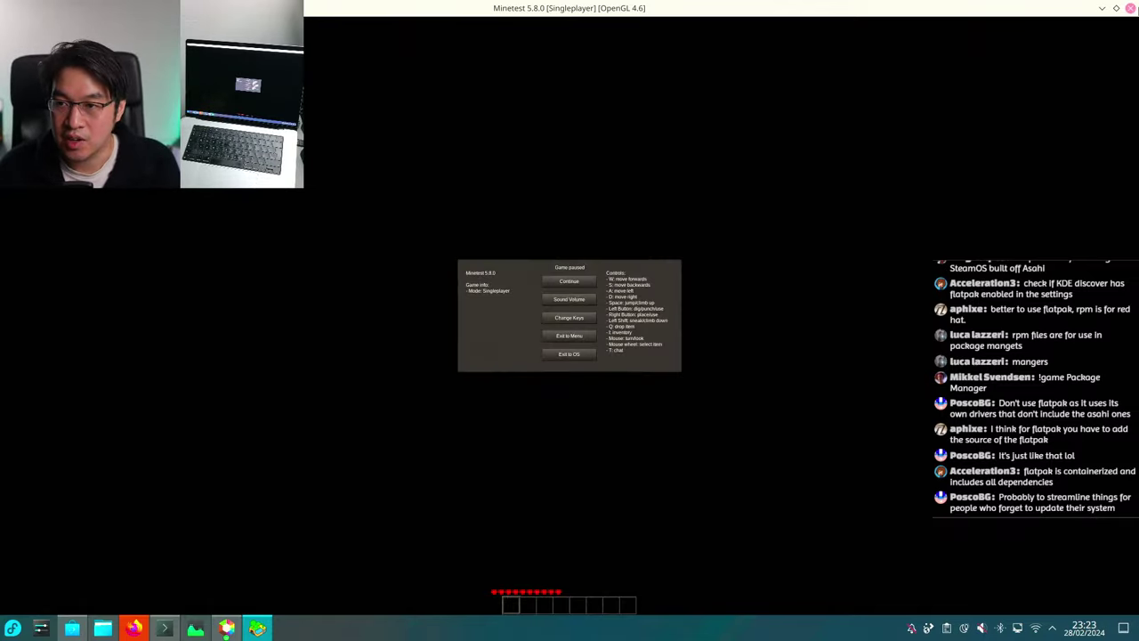
{"action": "left_click", "coordinate": [568, 354]}
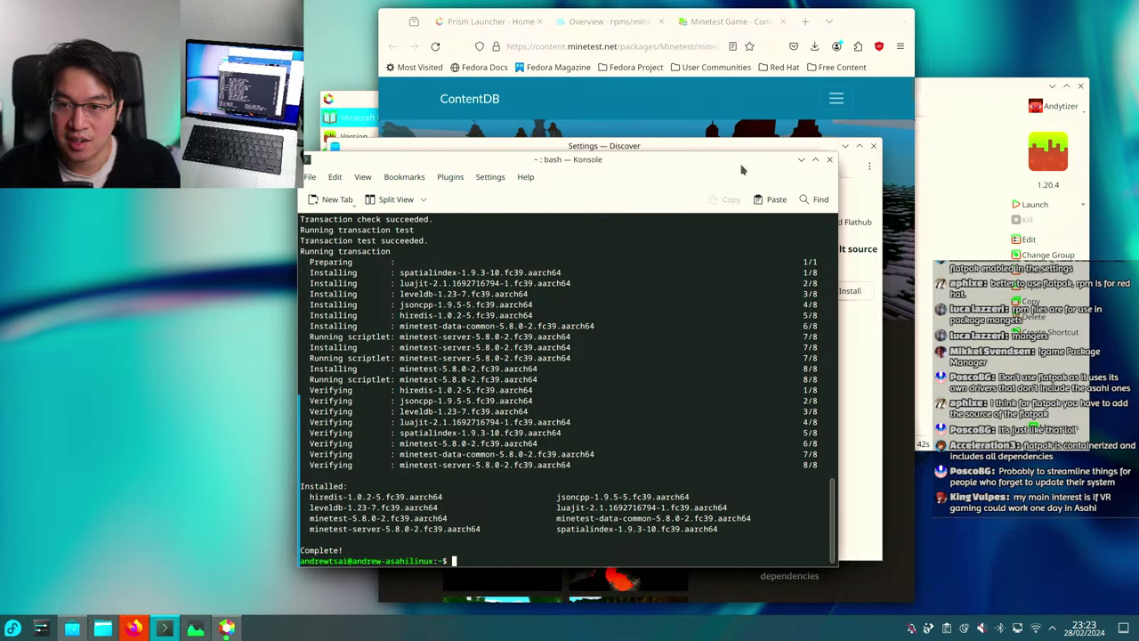
Shift the terminal window slightly lower, bring the Discover window to the front and move it higher over the other windows.
{"action": "left_click_drag", "start_coordinate": [741, 169], "coordinate": [738, 194]}
{"action": "left_click", "coordinate": [726, 156]}
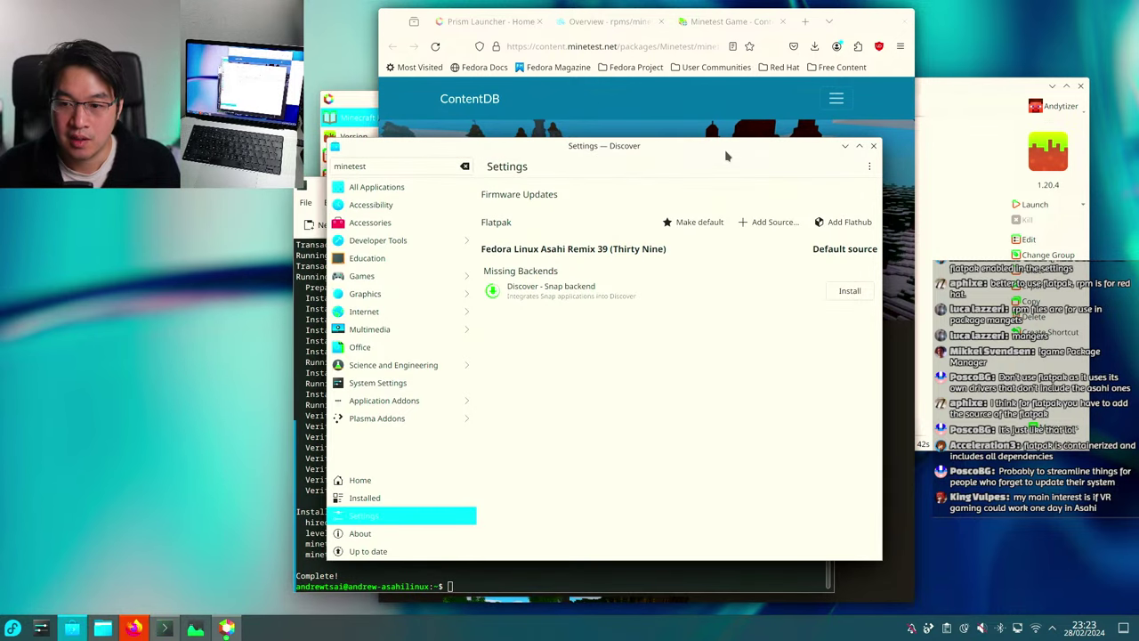
{"action": "left_click_drag", "start_coordinate": [726, 156], "coordinate": [776, 134]}
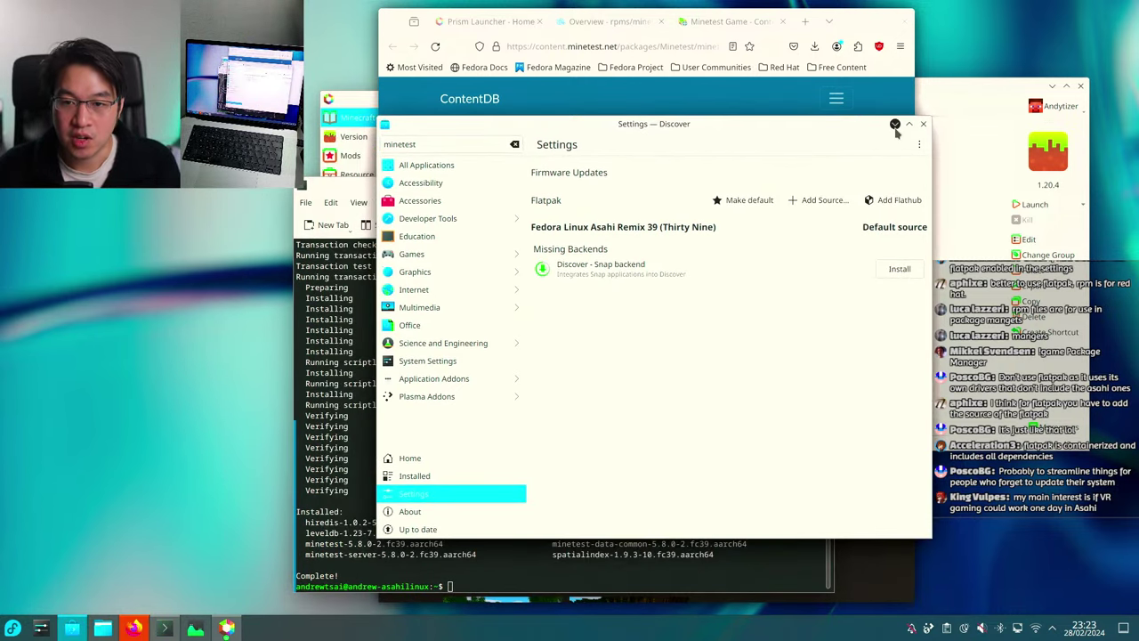
{"action": "left_click_drag", "start_coordinate": [847, 140], "coordinate": [844, 128]}
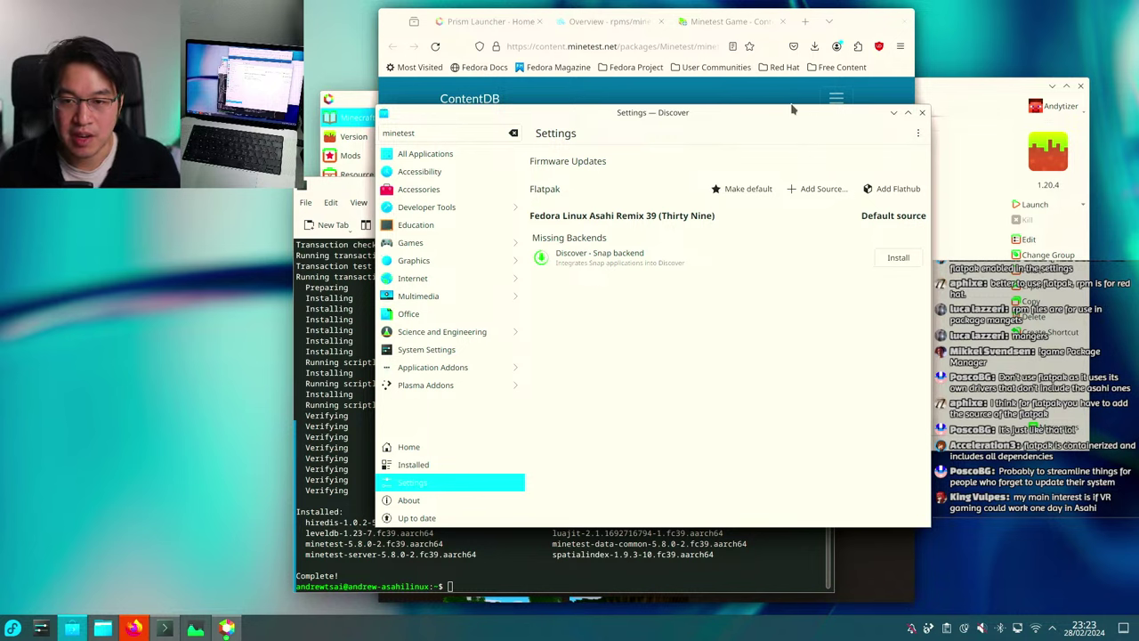
{"action": "mouse_move", "coordinate": [790, 105]}
{"action": "left_mouse_down"}
{"action": "mouse_move", "coordinate": [859, 125]}
{"action": "mouse_move", "coordinate": [803, 103]}
{"action": "left_mouse_up"}
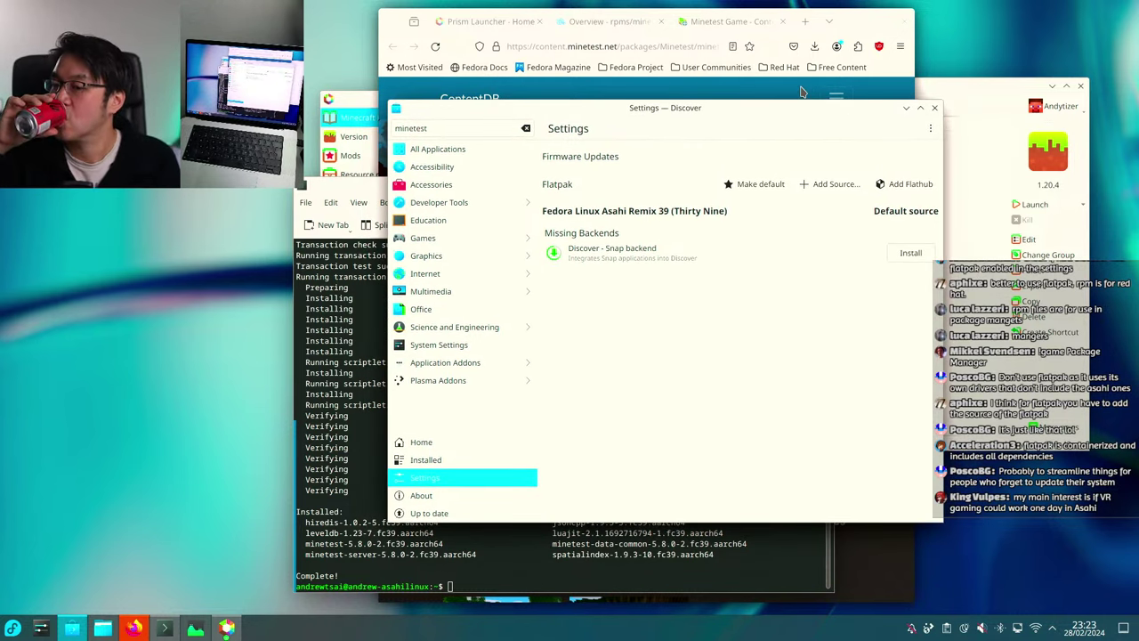
Install 0 A.D. from its details page in the All Applications list and return to the list.
{"action": "left_click", "coordinate": [454, 151]}
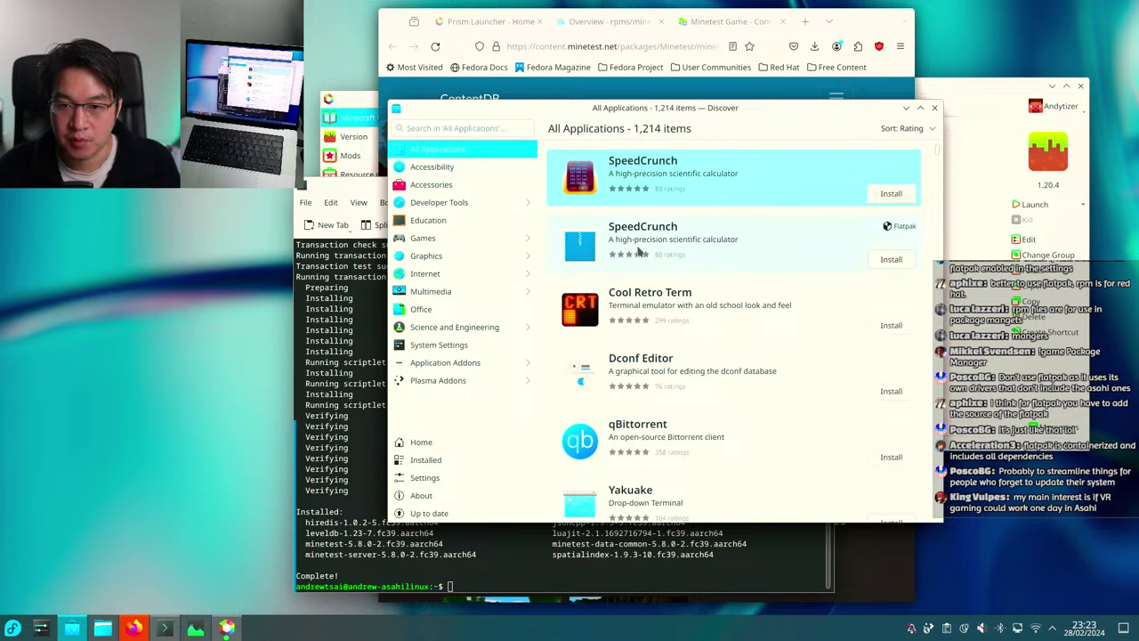
{"action": "scroll", "coordinate": [814, 318], "scroll_direction": "down", "scroll_amount": 4}
{"action": "scroll", "coordinate": [814, 321], "scroll_direction": "down", "scroll_amount": 5}
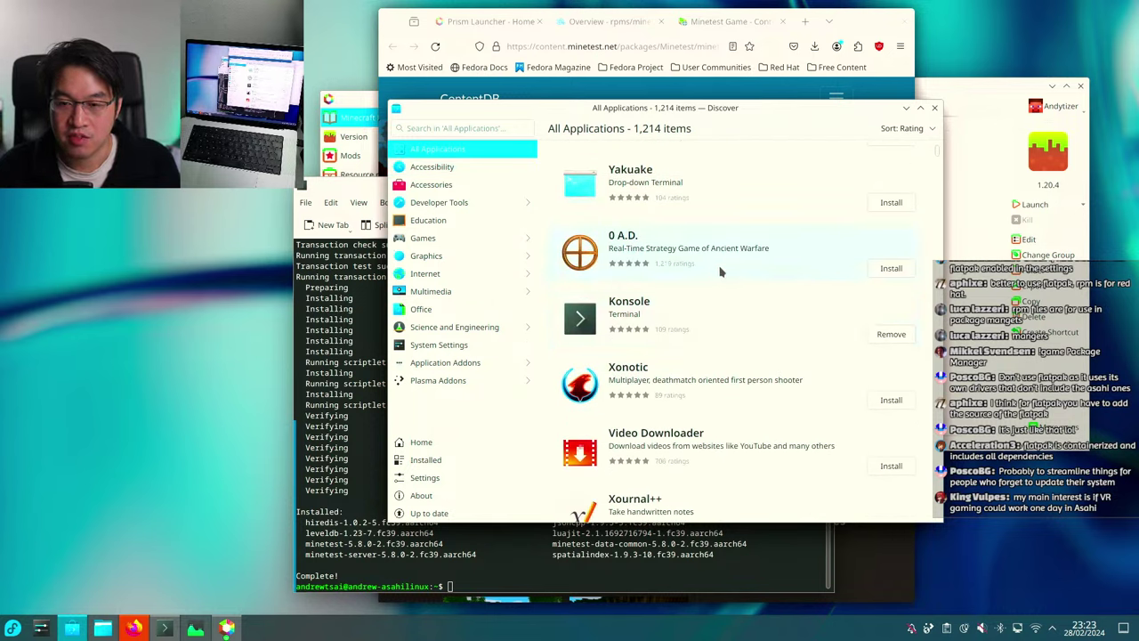
{"action": "left_click", "coordinate": [721, 273]}
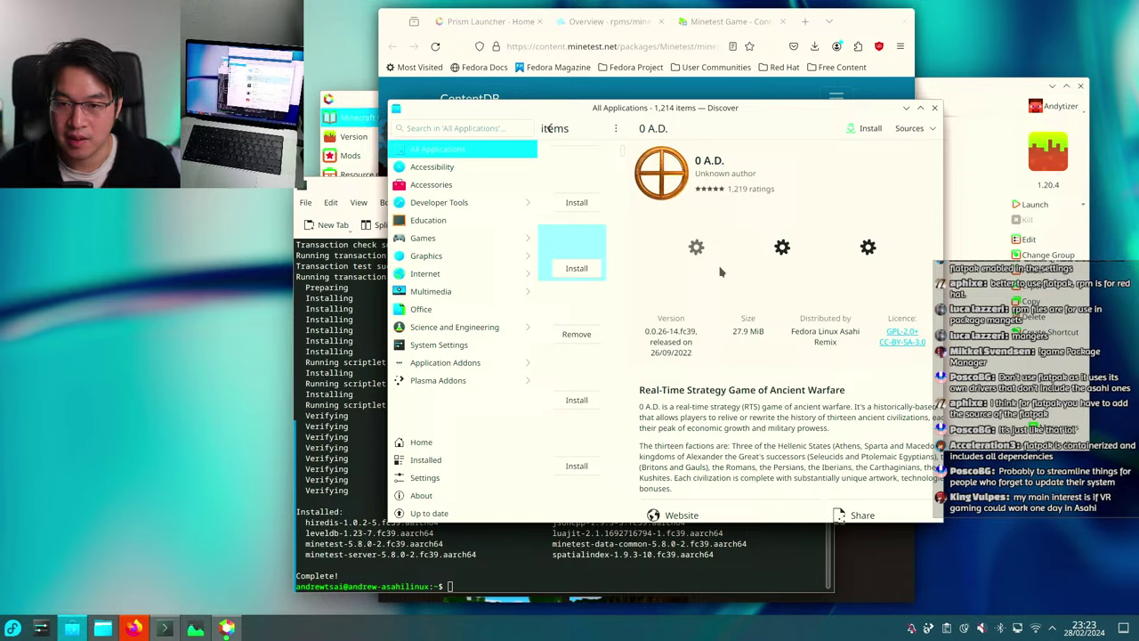
{"action": "left_click", "coordinate": [867, 129]}
{"action": "left_click", "coordinate": [549, 128]}
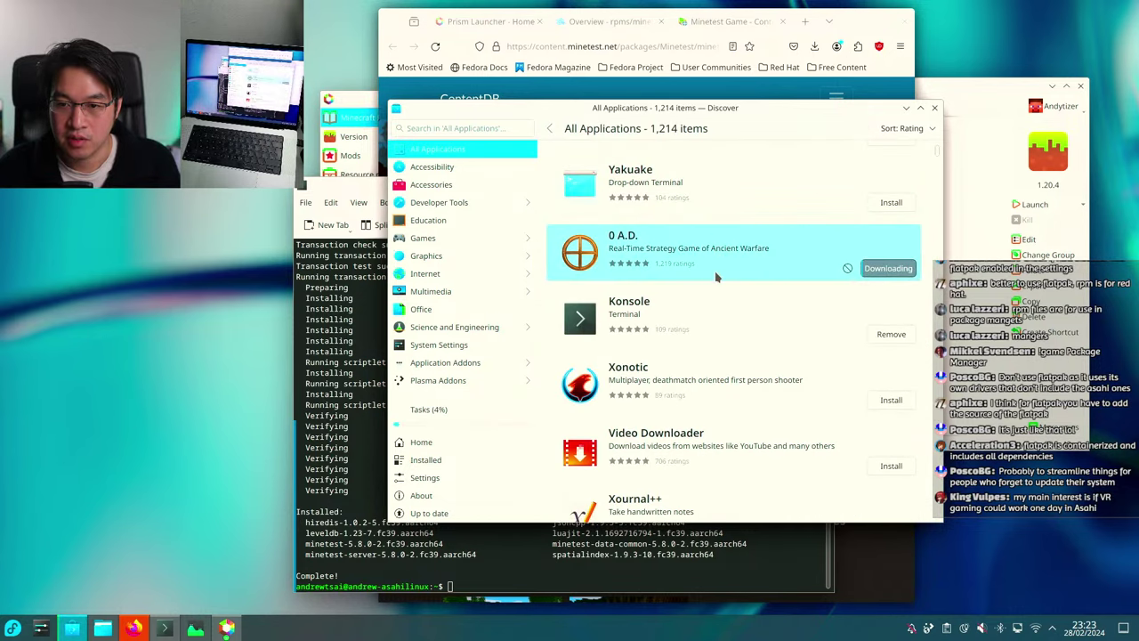
Install Xonotic from the All Applications list and view its details page.
{"action": "scroll", "coordinate": [738, 290], "scroll_direction": "down", "scroll_amount": 1}
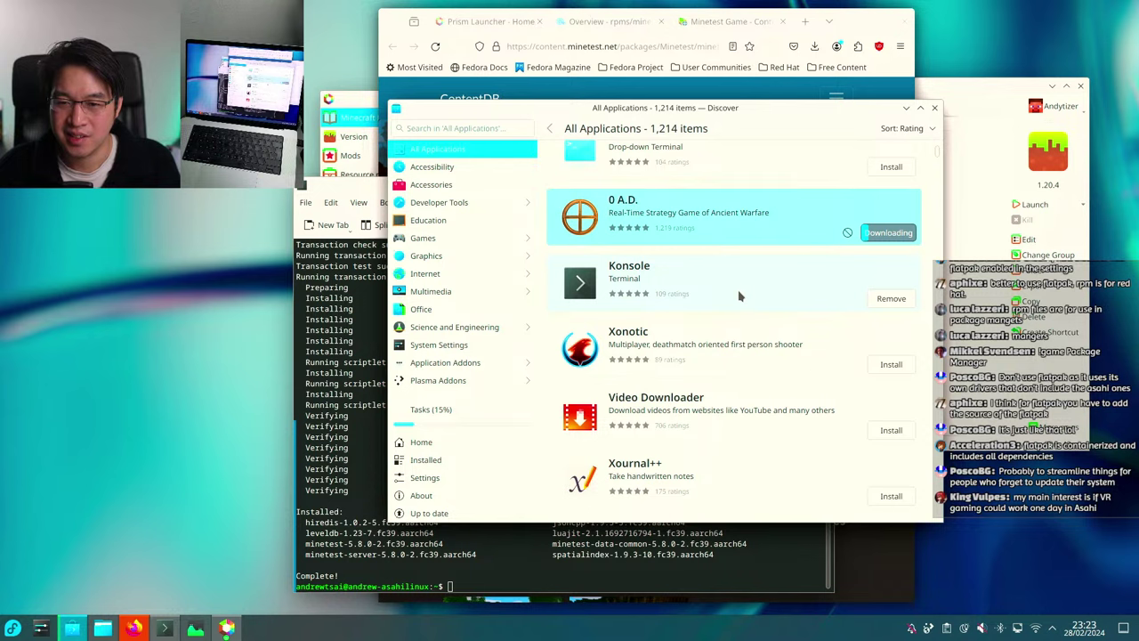
{"action": "left_click", "coordinate": [890, 364]}
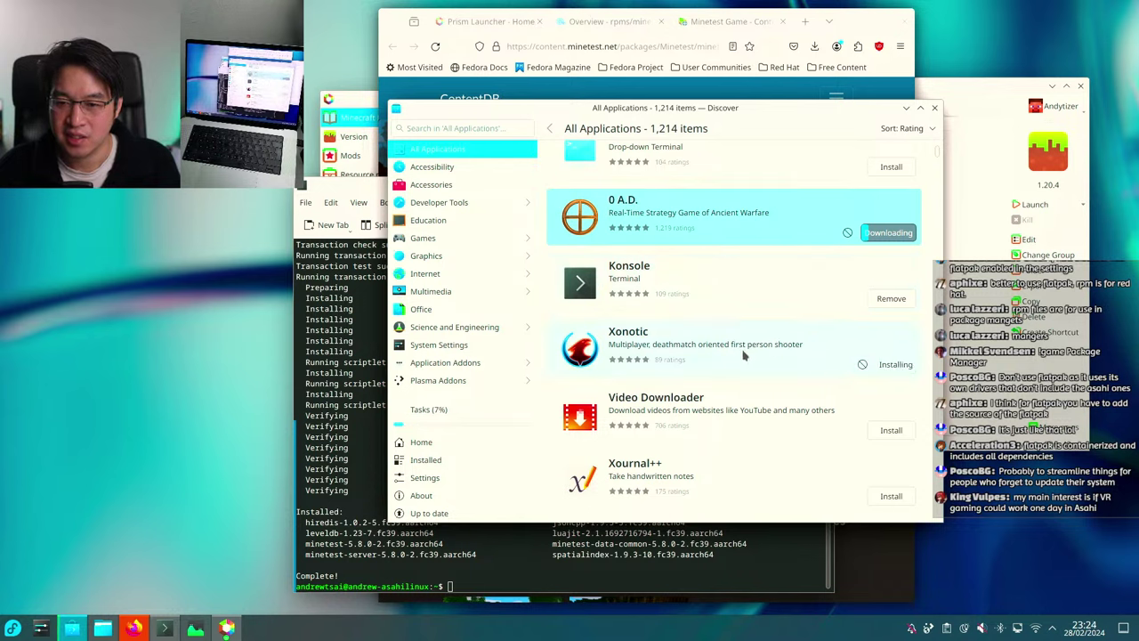
{"action": "left_click", "coordinate": [709, 362]}
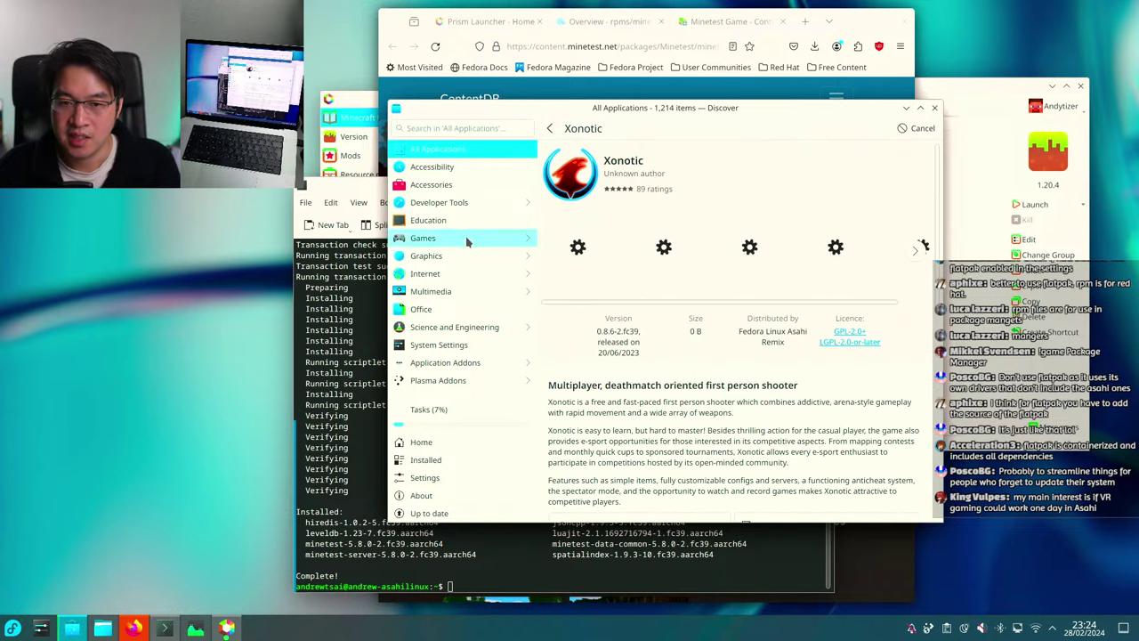
Install the non-Flatpak versions of SuperTuxKart and OpenTTD from the Games category.
{"action": "left_click", "coordinate": [463, 238]}
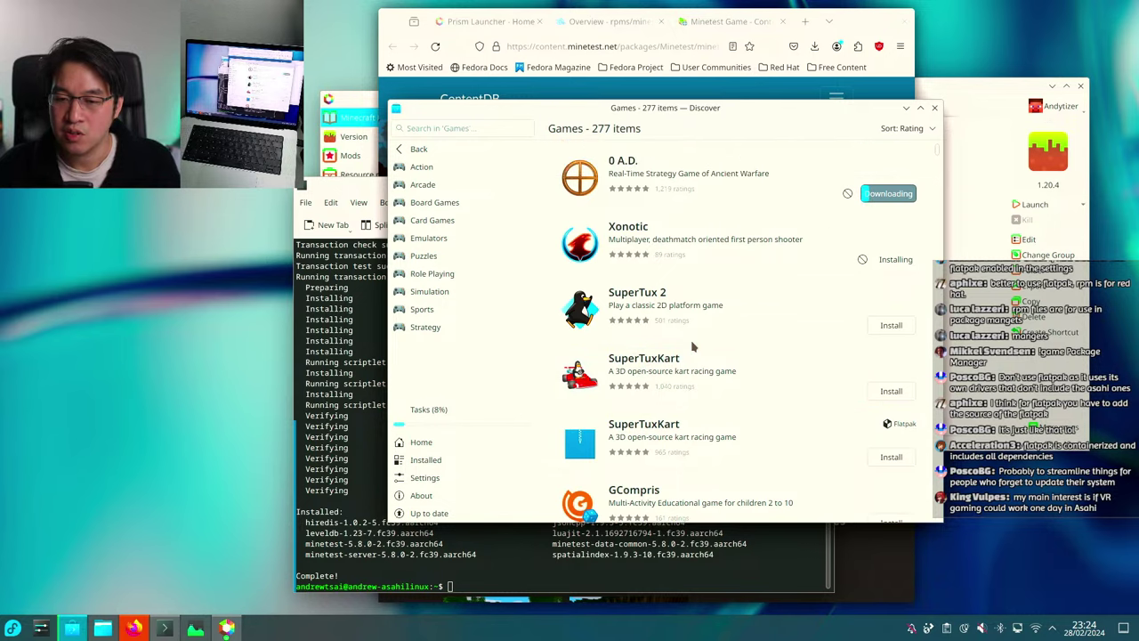
{"action": "left_click", "coordinate": [890, 391]}
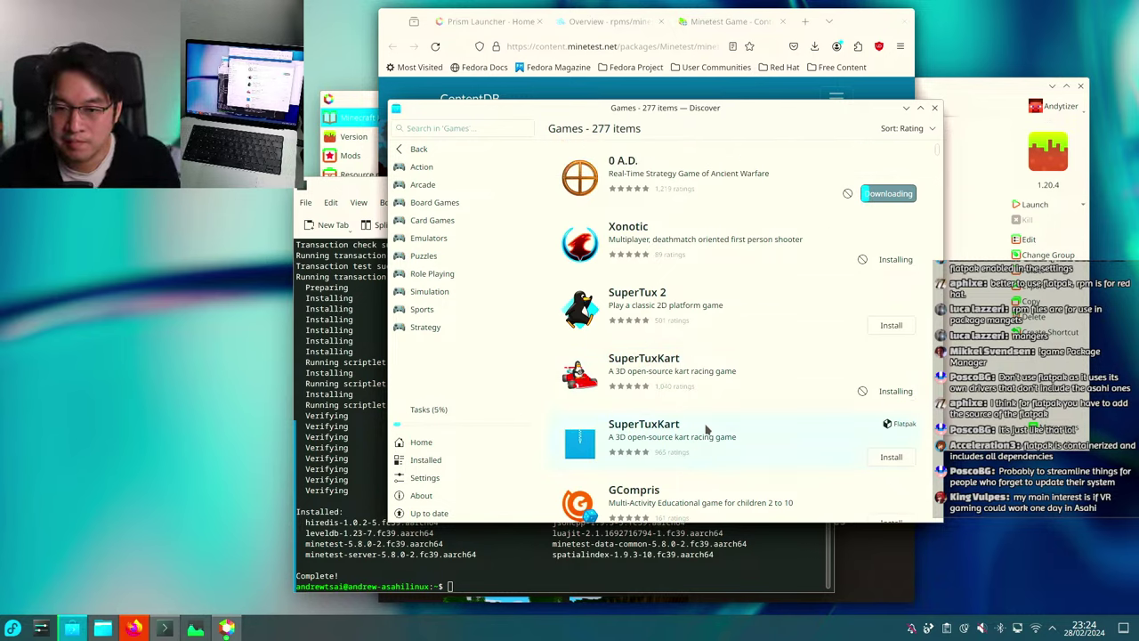
{"action": "scroll", "coordinate": [717, 377], "scroll_direction": "down", "scroll_amount": 2}
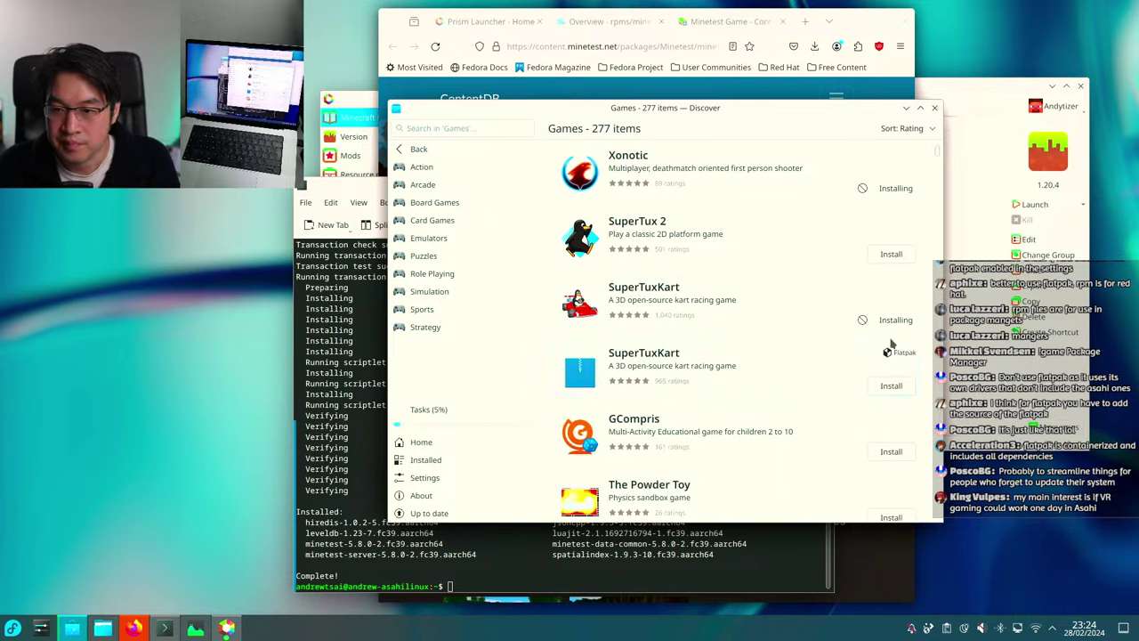
{"action": "scroll", "coordinate": [899, 356], "scroll_direction": "down", "scroll_amount": 5}
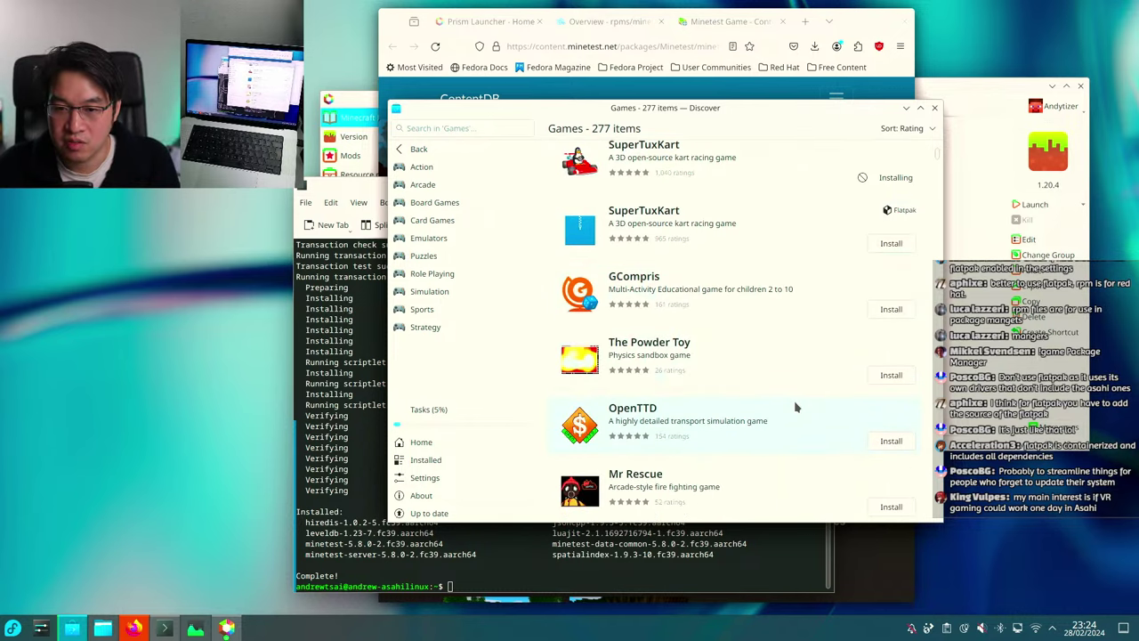
{"action": "left_click", "coordinate": [891, 405]}
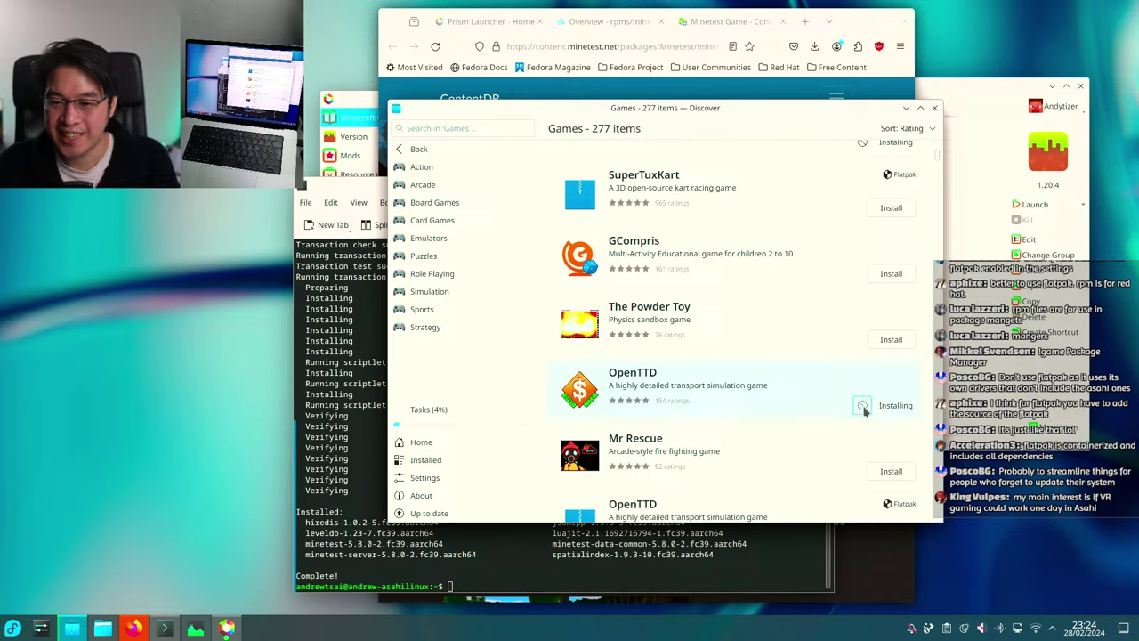
Install Lugaru HD from the Games list, view its details page and return to the list.
{"action": "scroll", "coordinate": [683, 407], "scroll_direction": "down", "scroll_amount": 1}
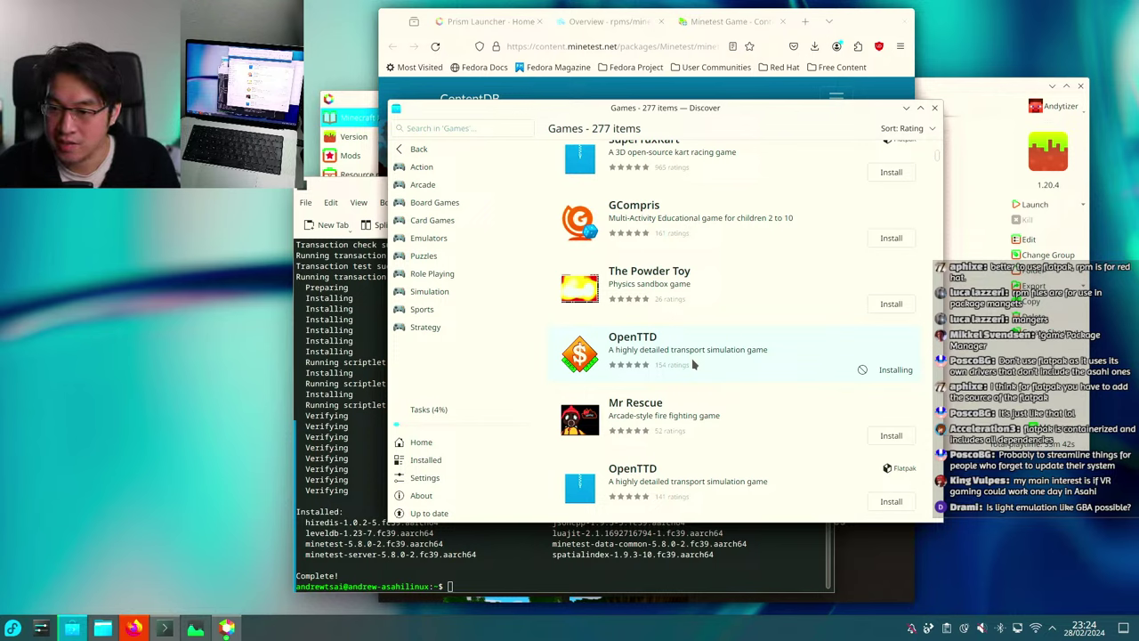
{"action": "scroll", "coordinate": [692, 358], "scroll_direction": "down", "scroll_amount": 4}
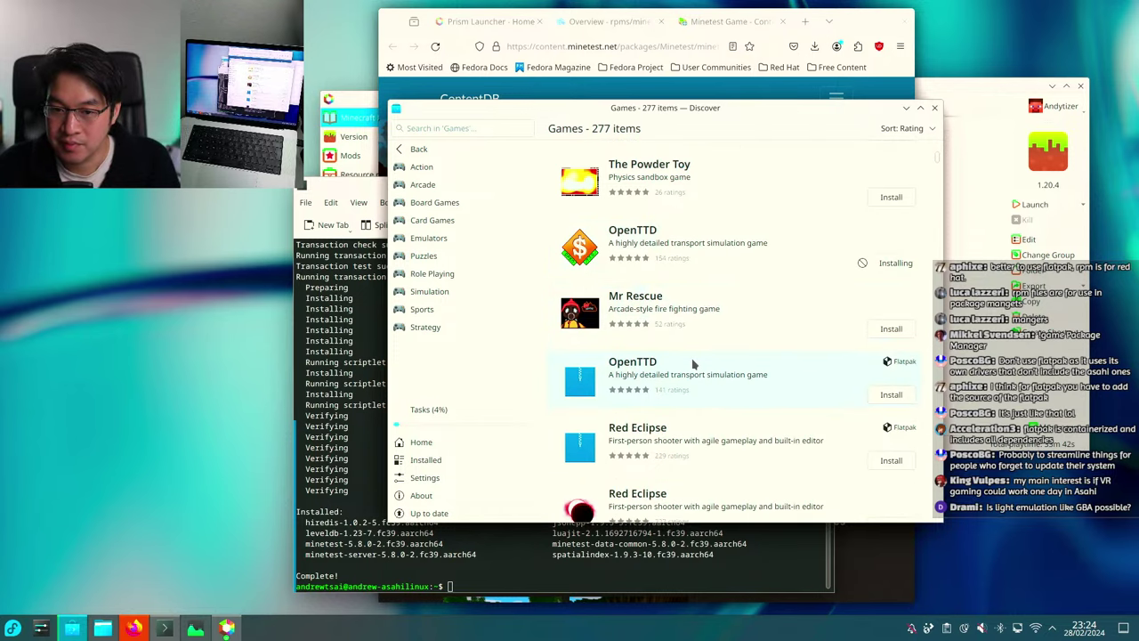
{"action": "scroll", "coordinate": [696, 385], "scroll_direction": "down", "scroll_amount": 7}
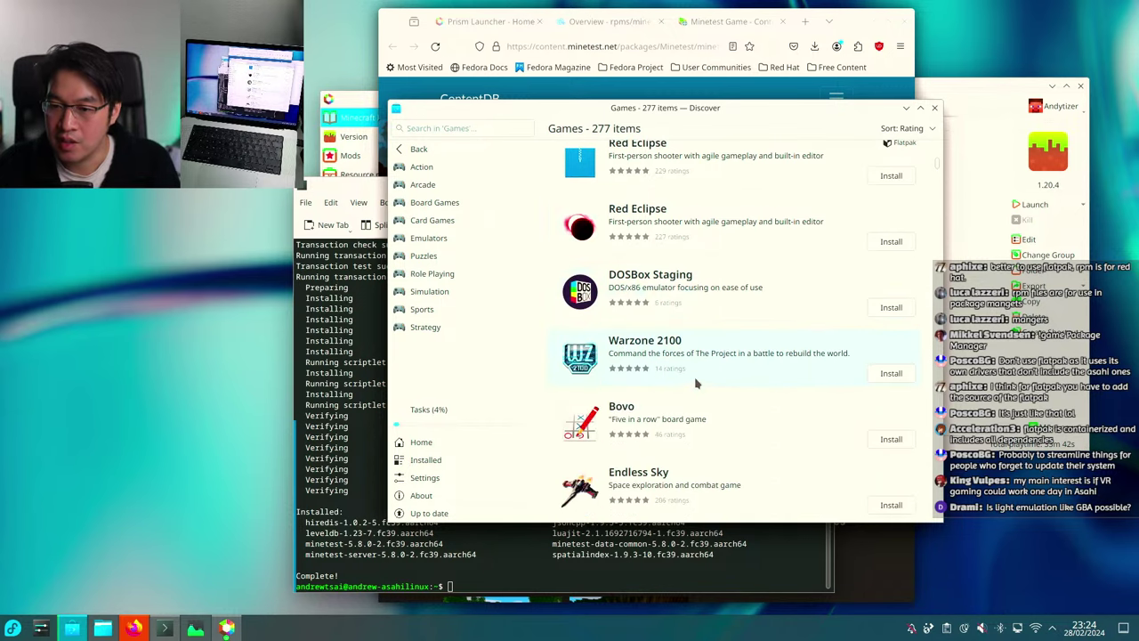
{"action": "scroll", "coordinate": [696, 384], "scroll_direction": "down", "scroll_amount": 6}
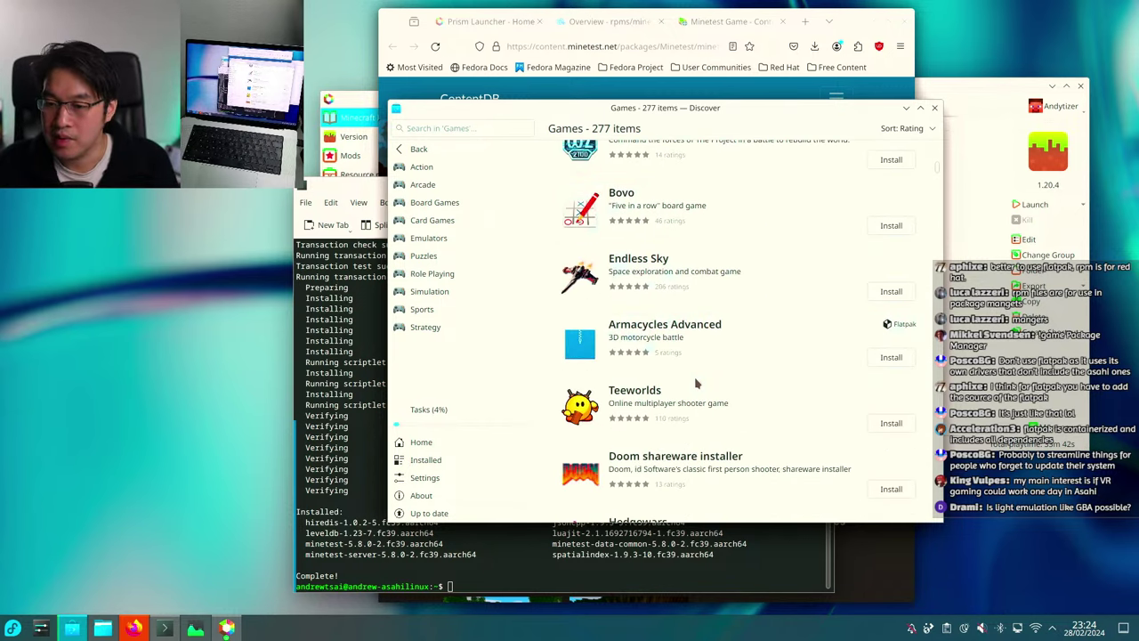
{"action": "scroll", "coordinate": [696, 382], "scroll_direction": "down", "scroll_amount": 2}
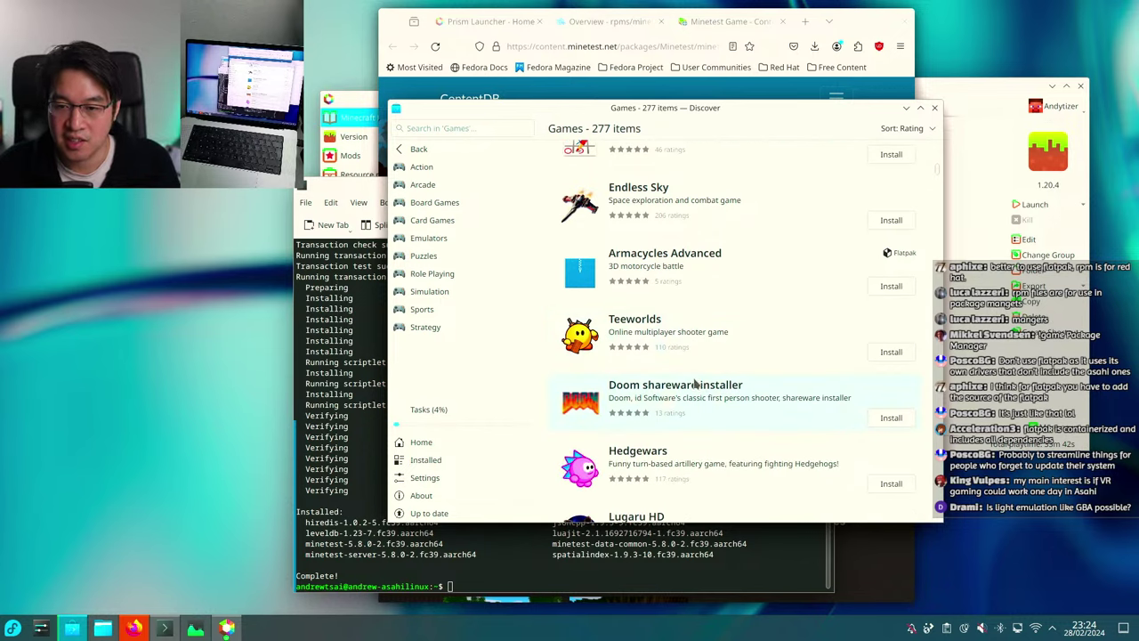
{"action": "scroll", "coordinate": [673, 420], "scroll_direction": "down", "scroll_amount": 4}
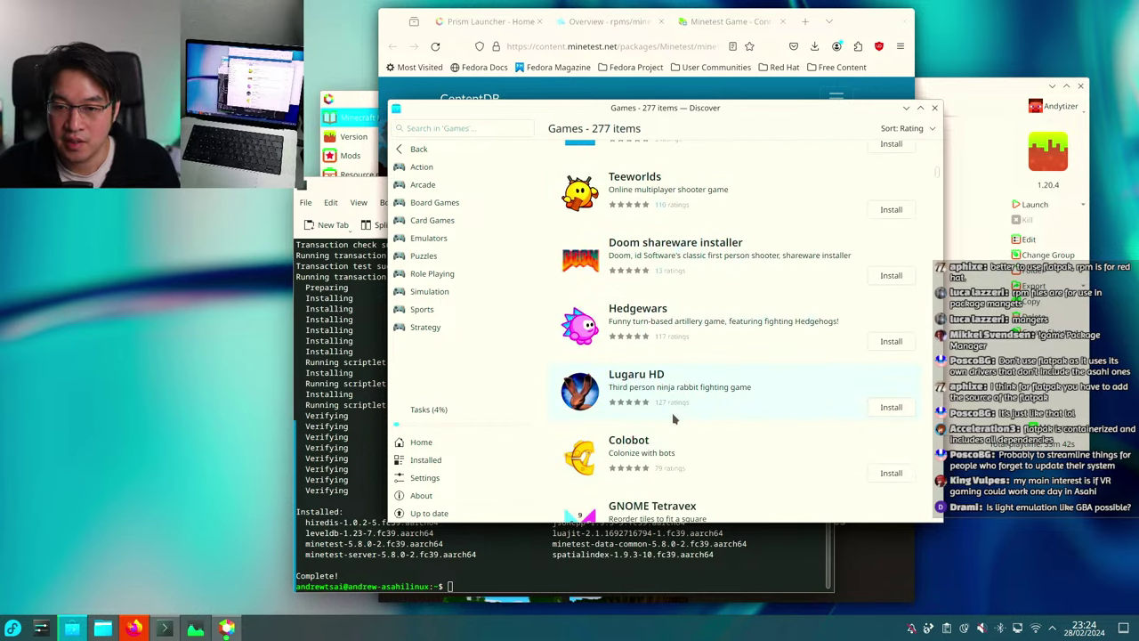
{"action": "scroll", "coordinate": [673, 418], "scroll_direction": "down", "scroll_amount": 2}
{"action": "left_click", "coordinate": [890, 335]}
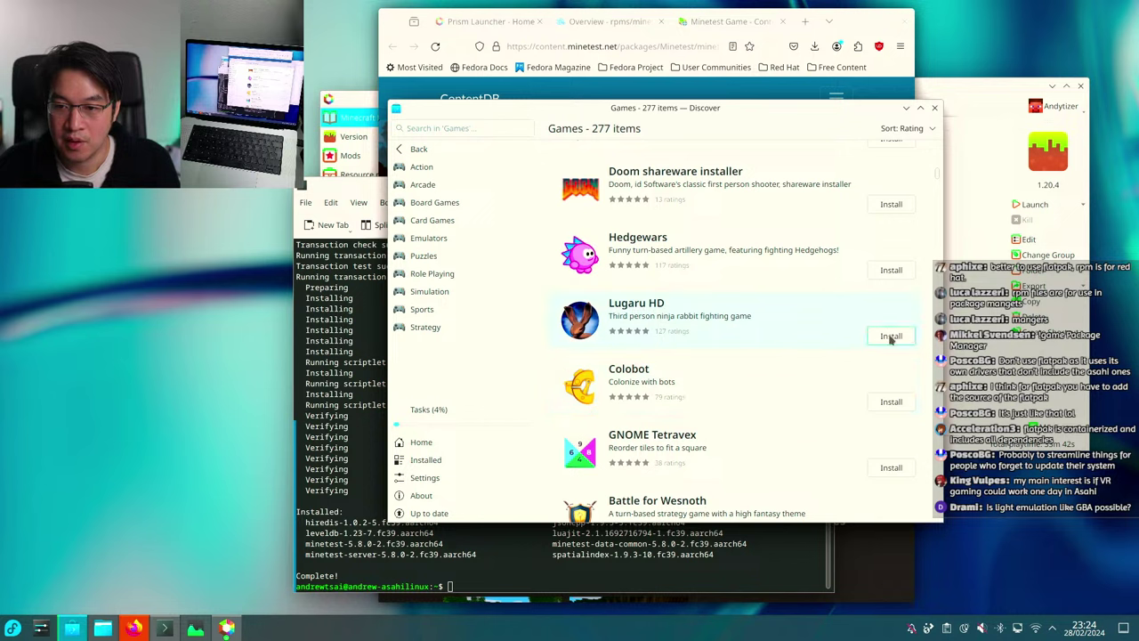
{"action": "left_click", "coordinate": [618, 310]}
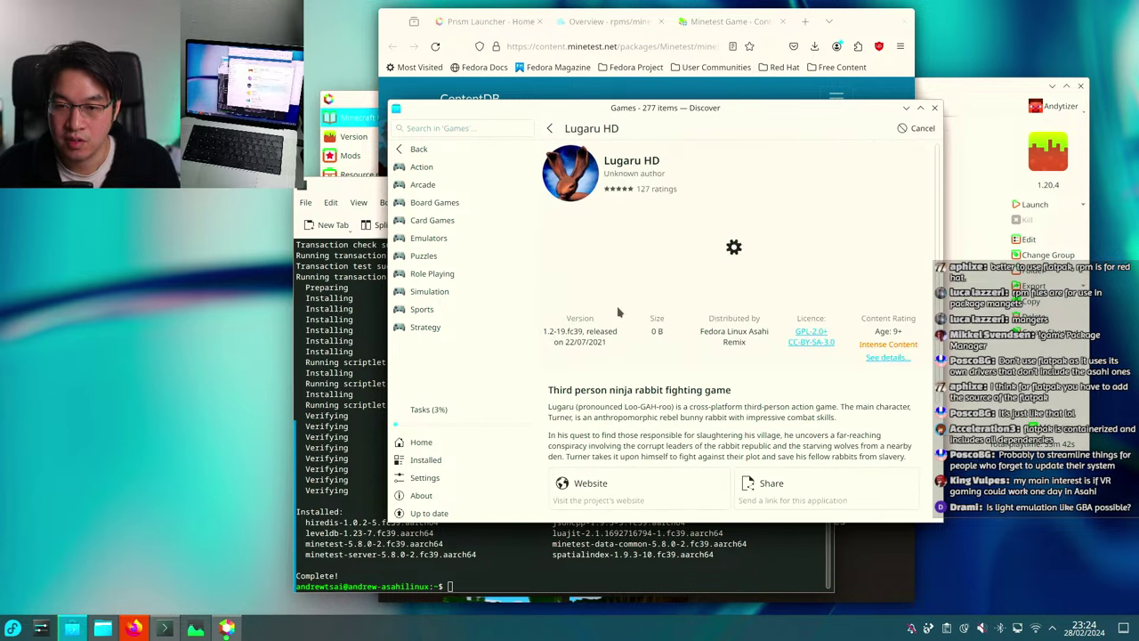
{"action": "left_click", "coordinate": [549, 129]}
{"action": "scroll", "coordinate": [778, 369], "scroll_direction": "down", "scroll_amount": 2}
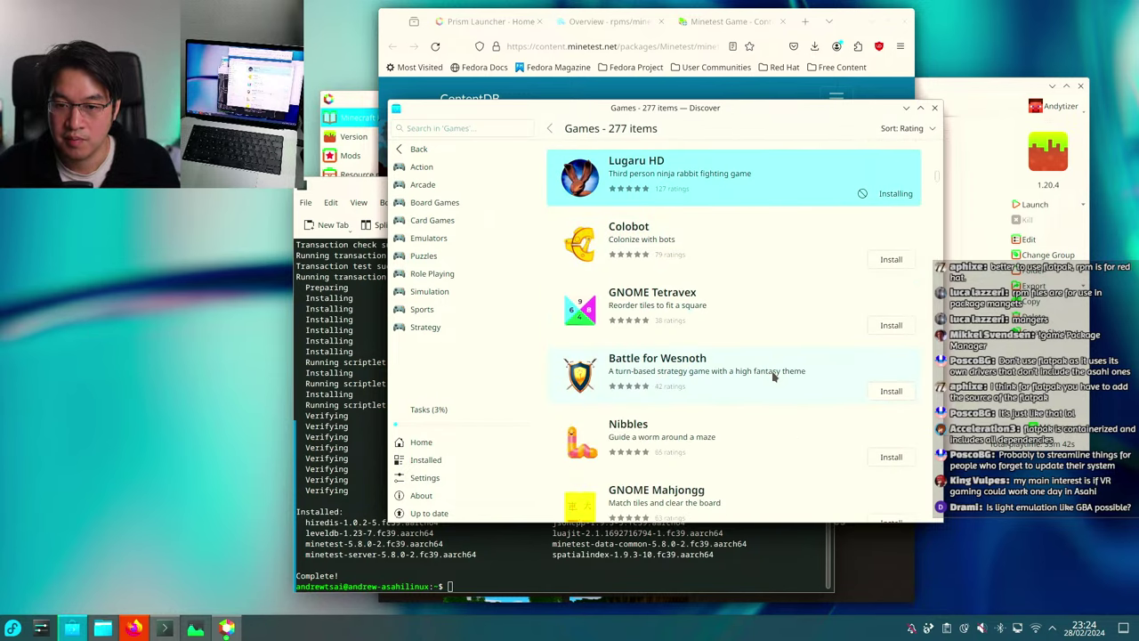
View the details page of Battle for Wesnoth, return to the Games list and install the game.
{"action": "left_click", "coordinate": [852, 374]}
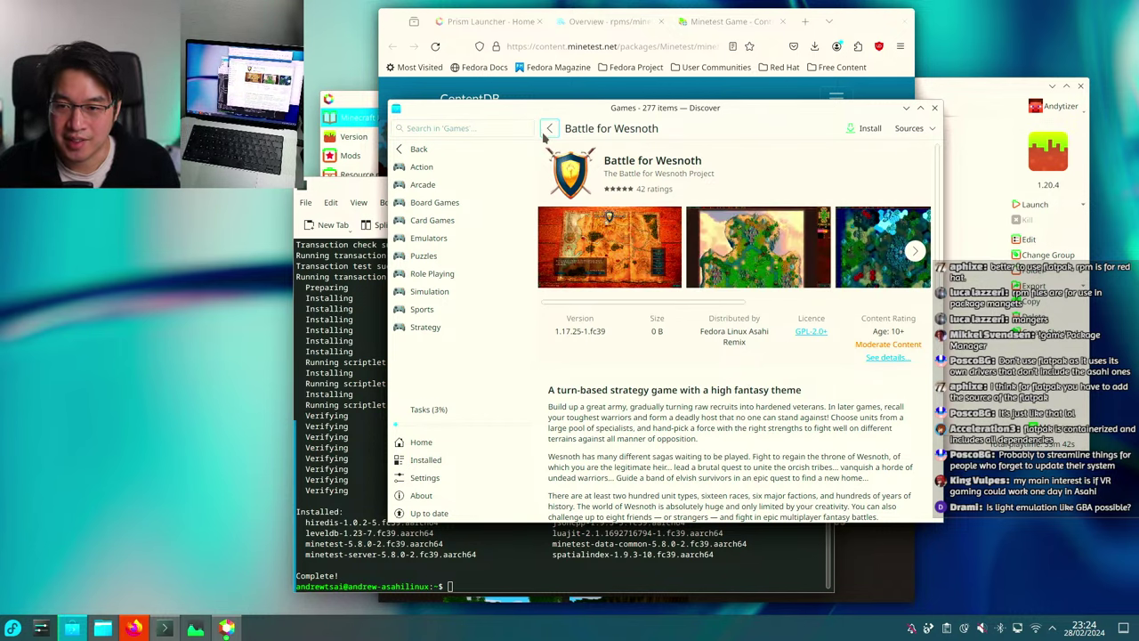
{"action": "left_click", "coordinate": [549, 129]}
{"action": "left_click", "coordinate": [900, 392]}
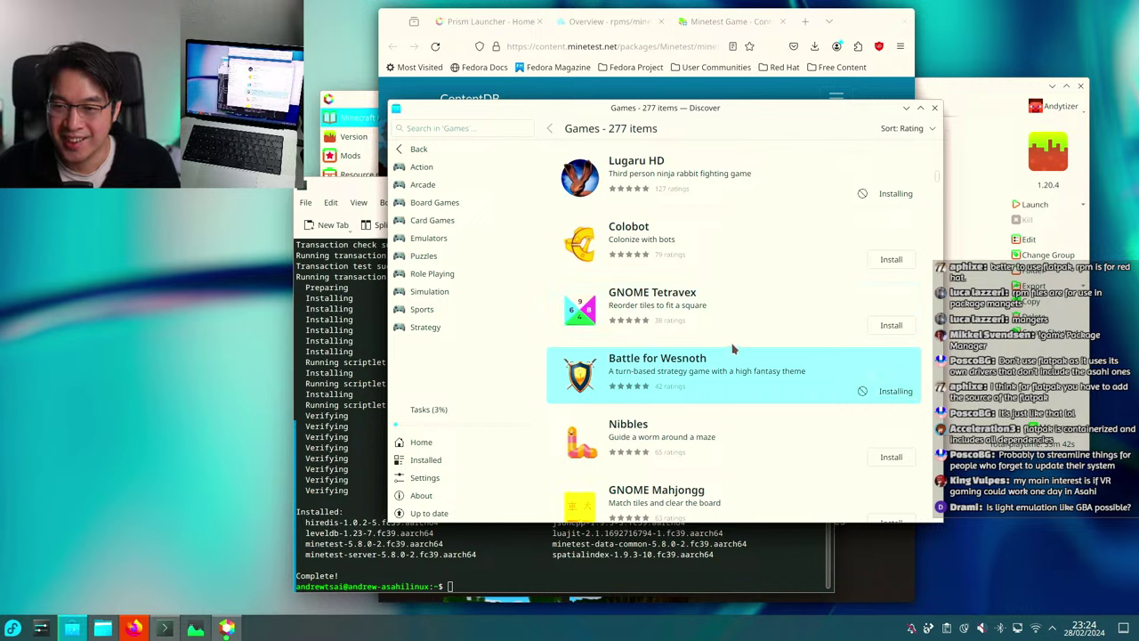
Find Neverball further down the Games list and install it.
{"action": "scroll", "coordinate": [735, 348], "scroll_direction": "down", "scroll_amount": 2}
{"action": "scroll", "coordinate": [733, 348], "scroll_direction": "down", "scroll_amount": 6}
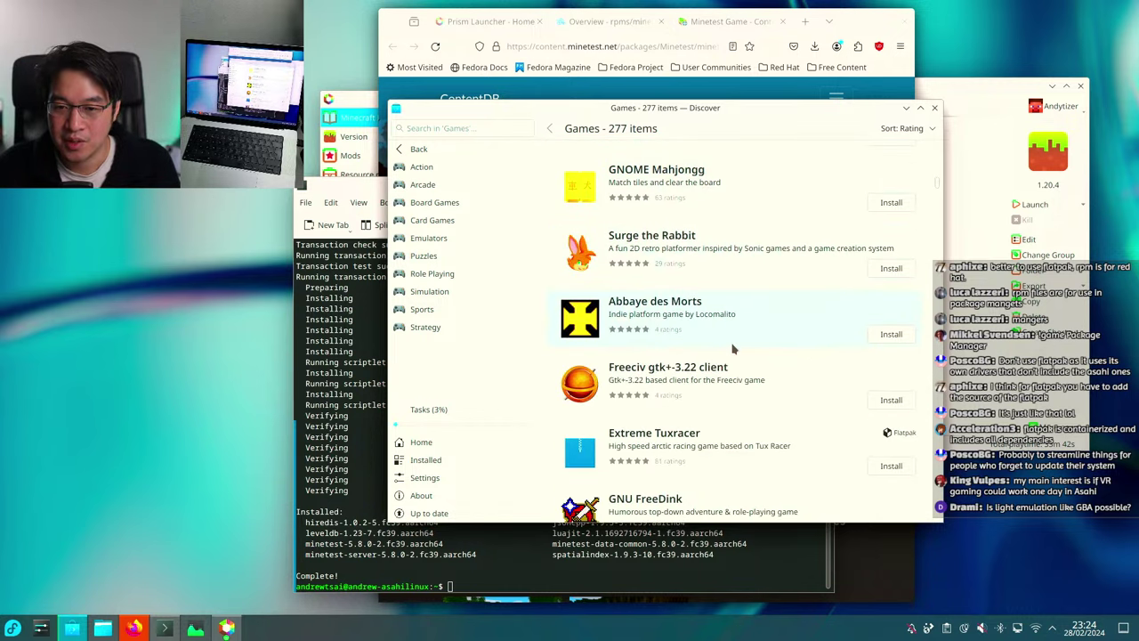
{"action": "scroll", "coordinate": [733, 348], "scroll_direction": "down", "scroll_amount": 3}
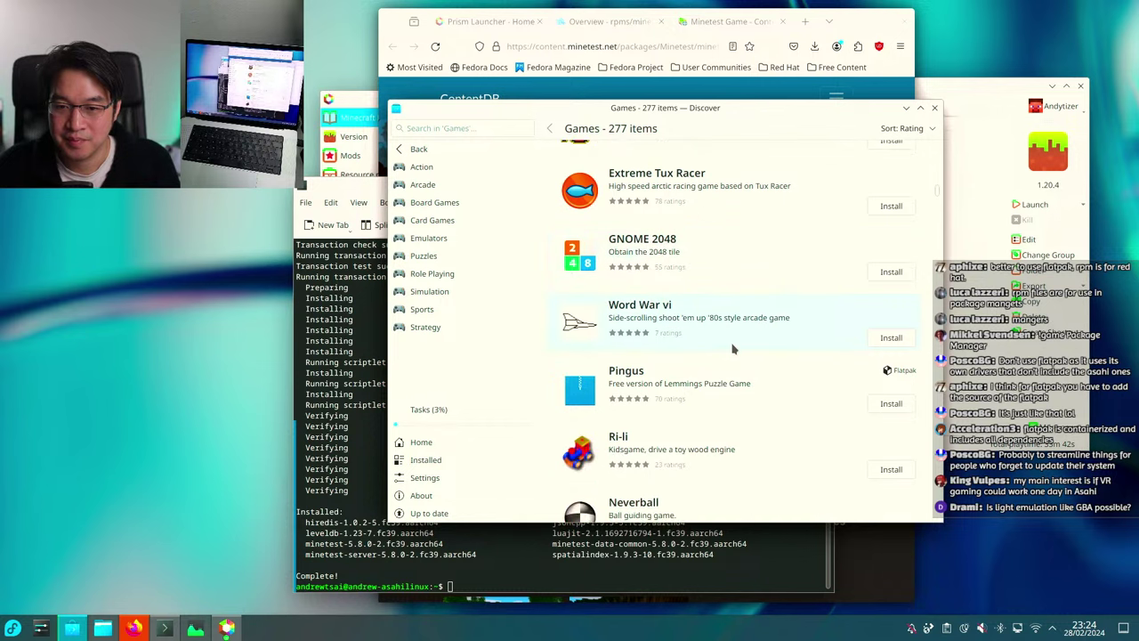
{"action": "scroll", "coordinate": [794, 247], "scroll_direction": "down", "scroll_amount": 3}
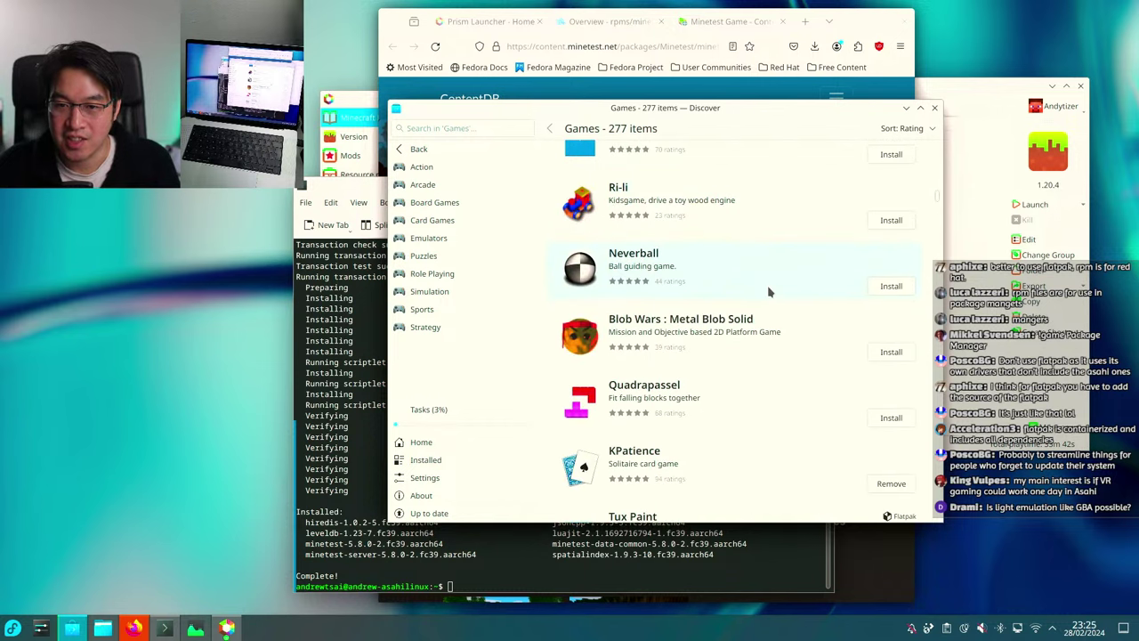
{"action": "left_click", "coordinate": [891, 286]}
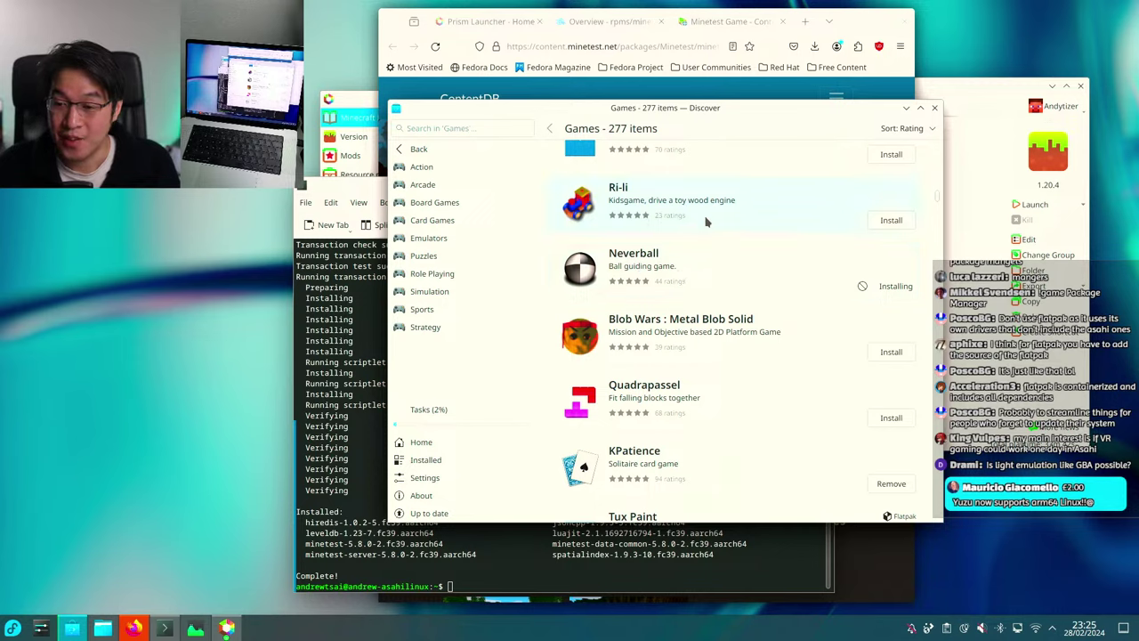
Switch to the Firefox window showing the Minetest Game page and widen it.
{"action": "left_click_drag", "start_coordinate": [671, 108], "coordinate": [658, 156]}
{"action": "left_click", "coordinate": [663, 126]}
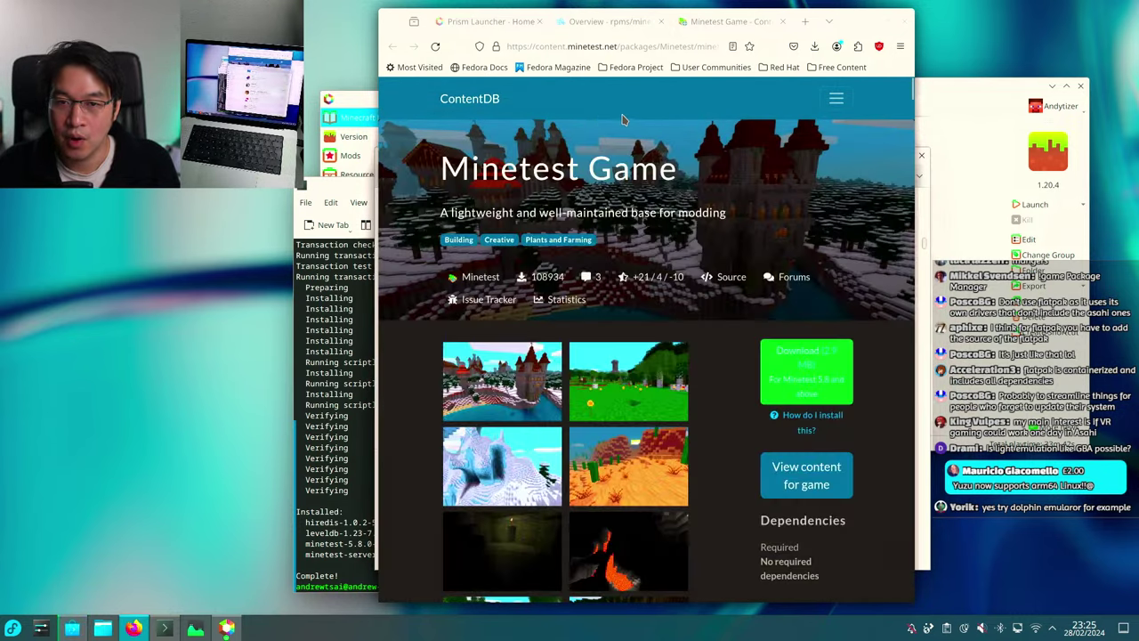
{"action": "left_click_drag", "start_coordinate": [378, 114], "coordinate": [326, 124]}
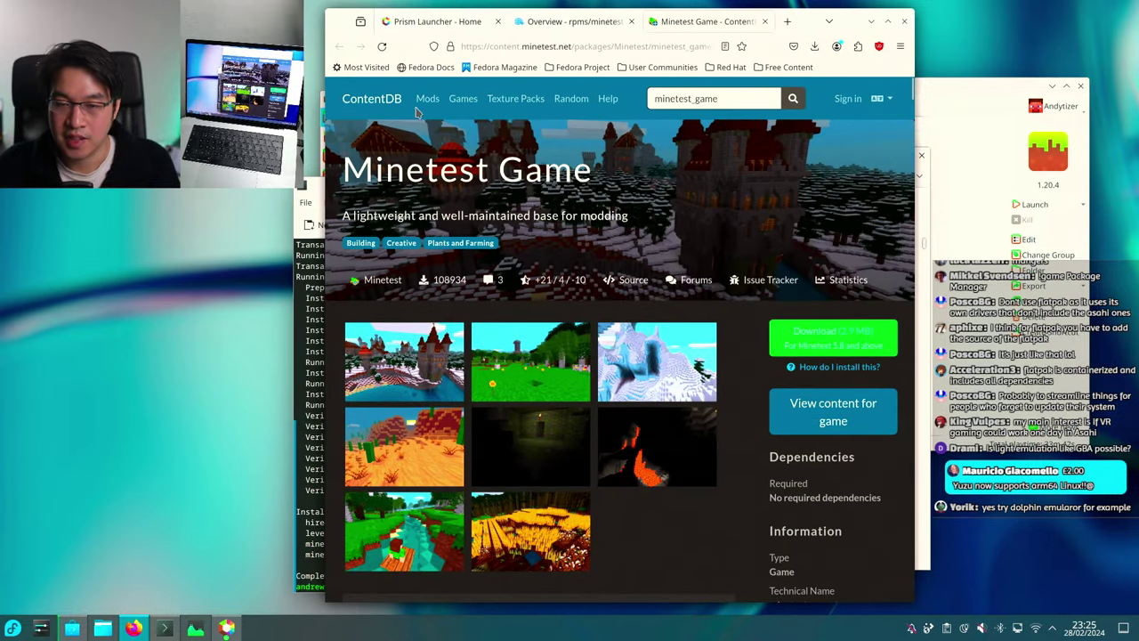
Search the web for "asahi linux ryujinx" in a new browser tab.
{"action": "key", "text": "alt+t"}
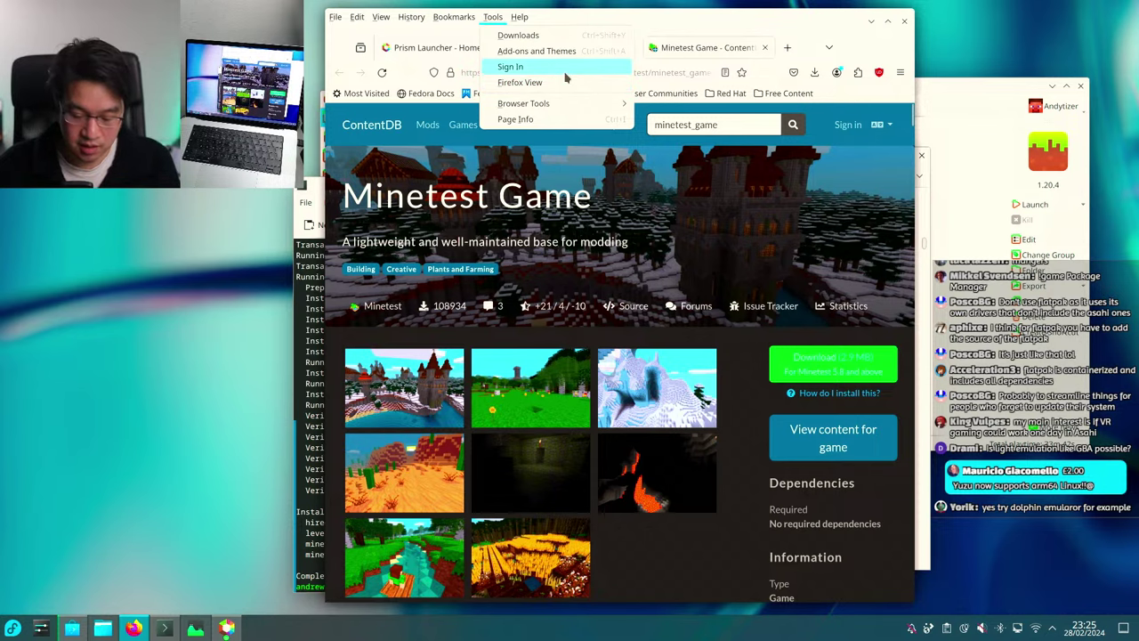
{"action": "key", "text": "ctrl+t"}
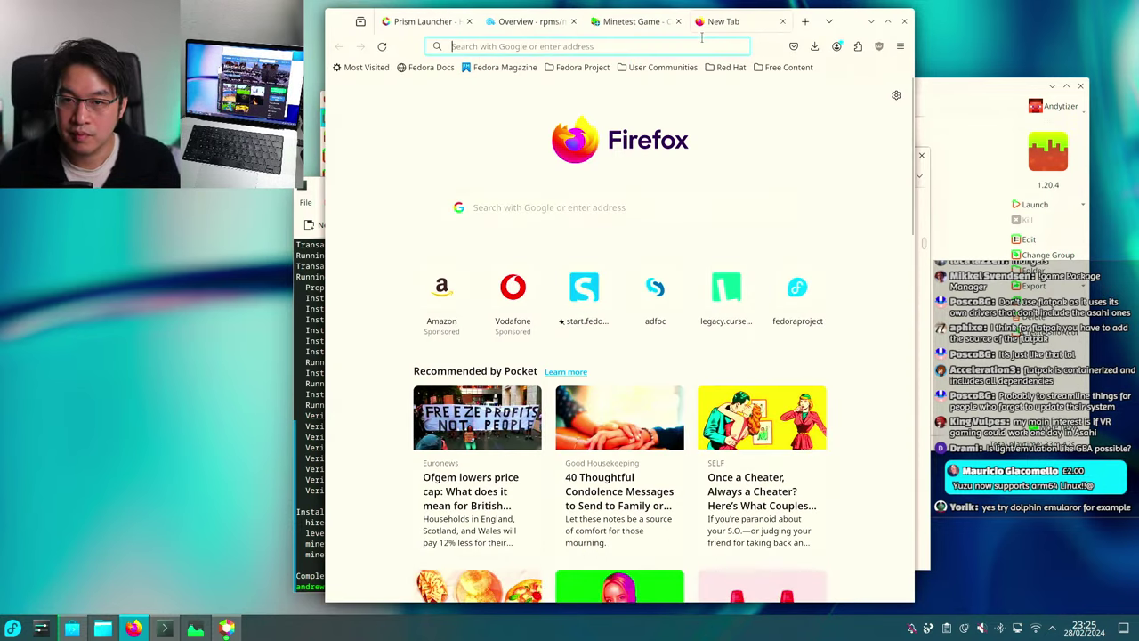
{"action": "type", "text": "asahi linux "}
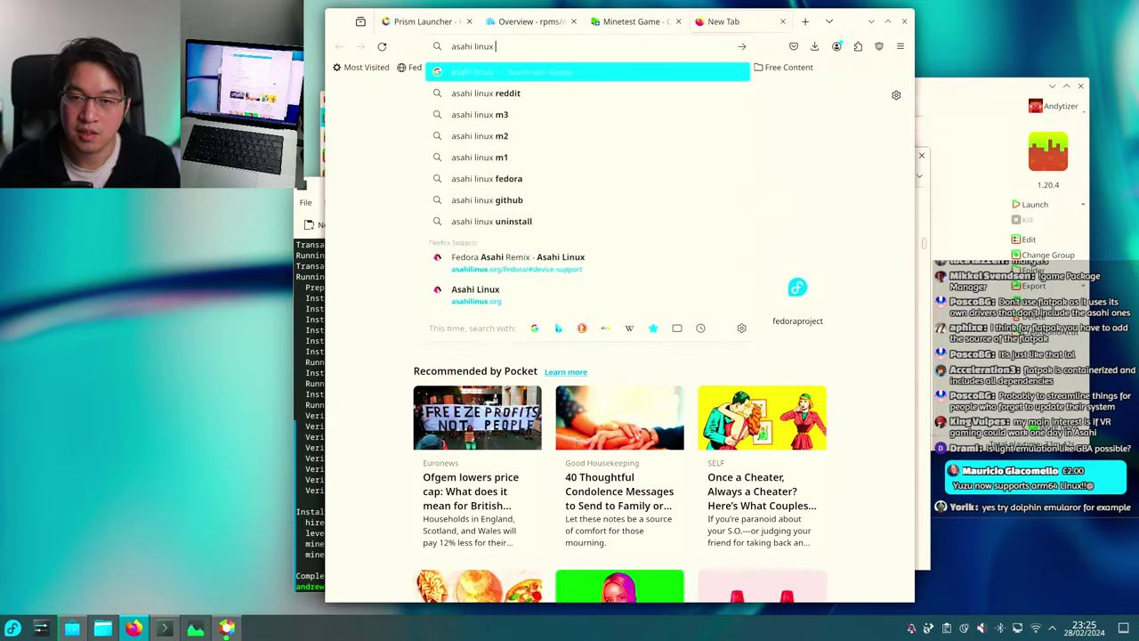
{"action": "type", "text": "ryujinx"}
{"action": "key", "text": "Return"}
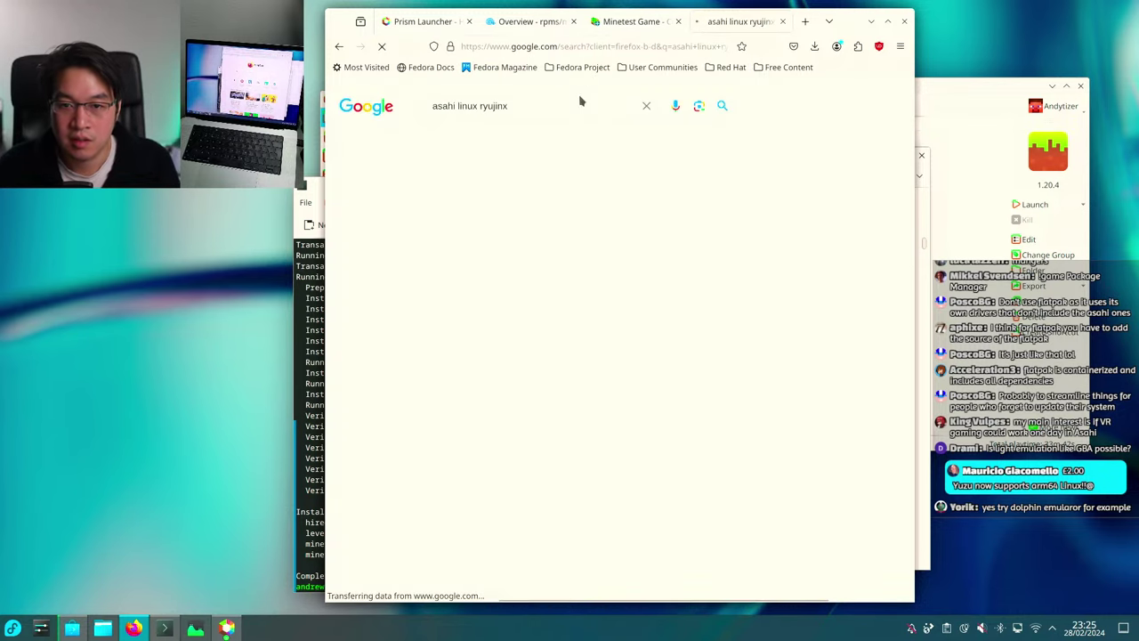
View the Reddit result "Apple GPU drivers now in Asahi Linux" in its own tab, then close it.
{"action": "middle_click", "coordinate": [494, 233]}
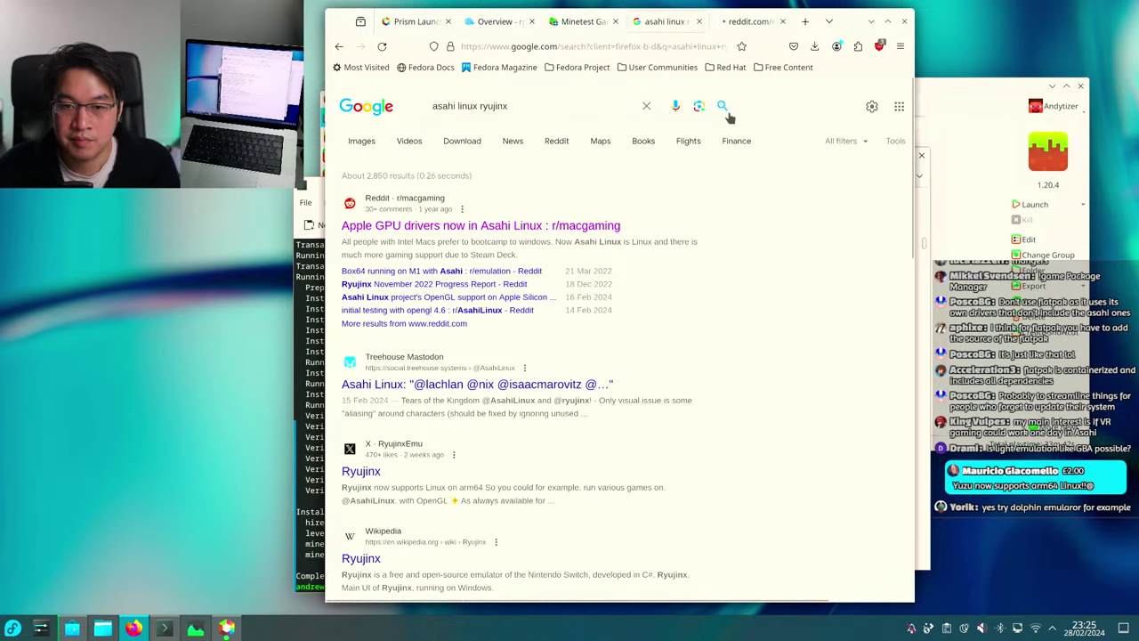
{"action": "left_click", "coordinate": [750, 22]}
{"action": "key", "text": "ctrl+f"}
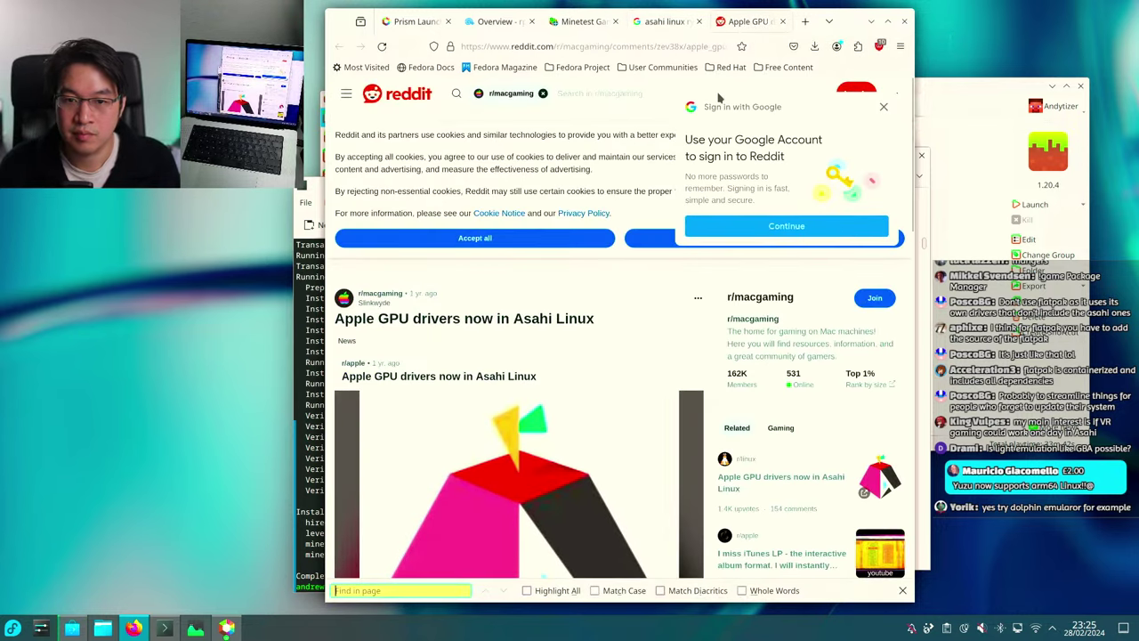
{"action": "middle_click", "coordinate": [753, 19]}
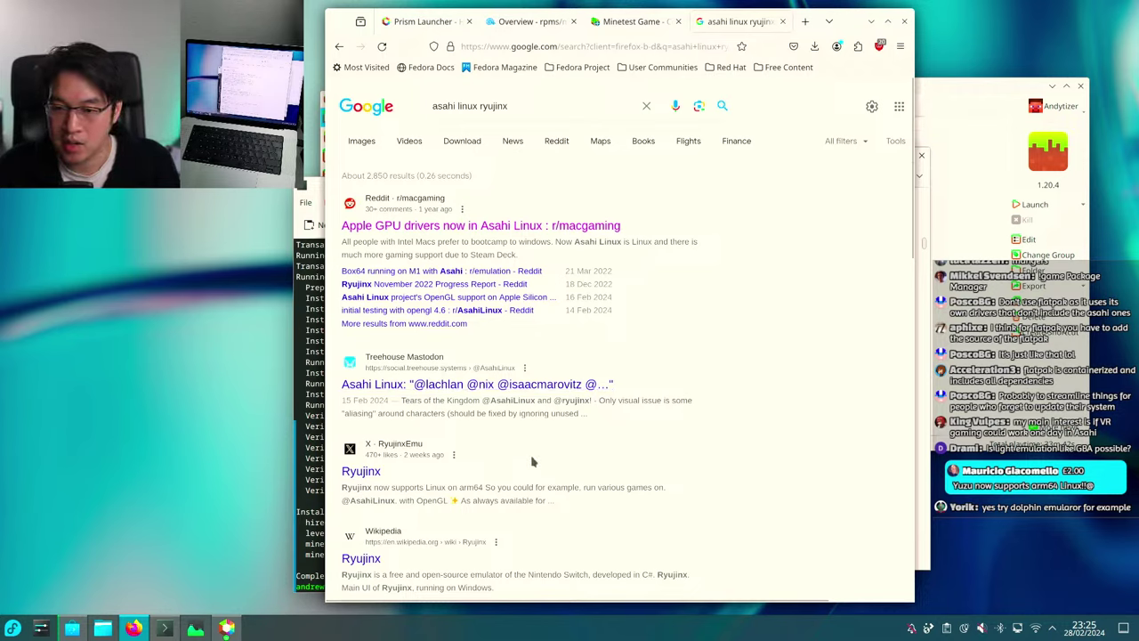
Search the web for "ryujinx arm64 linux" in the same tab.
{"action": "left_click", "coordinate": [631, 46]}
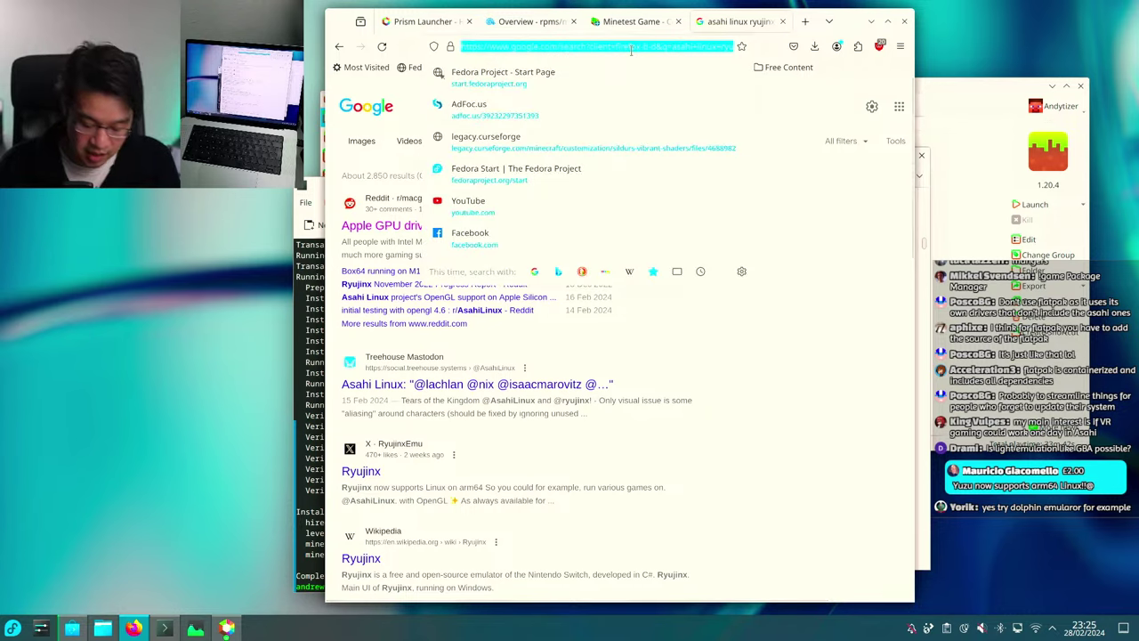
{"action": "type", "text": "ryujinx arm"}
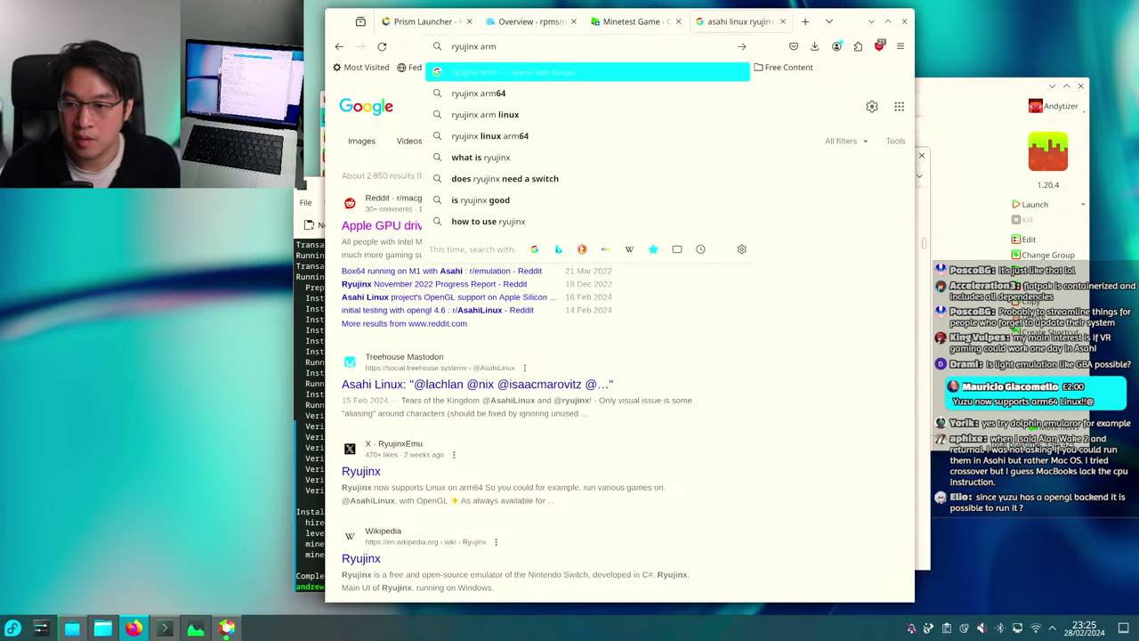
{"action": "type", "text": "64 linux"}
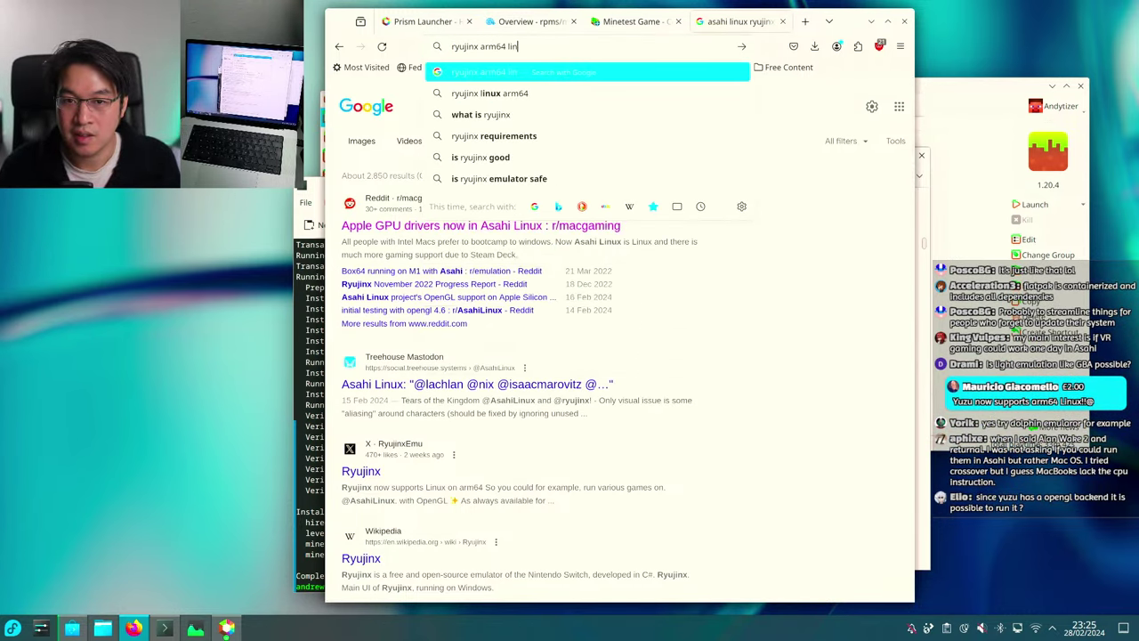
{"action": "key", "text": "Return"}
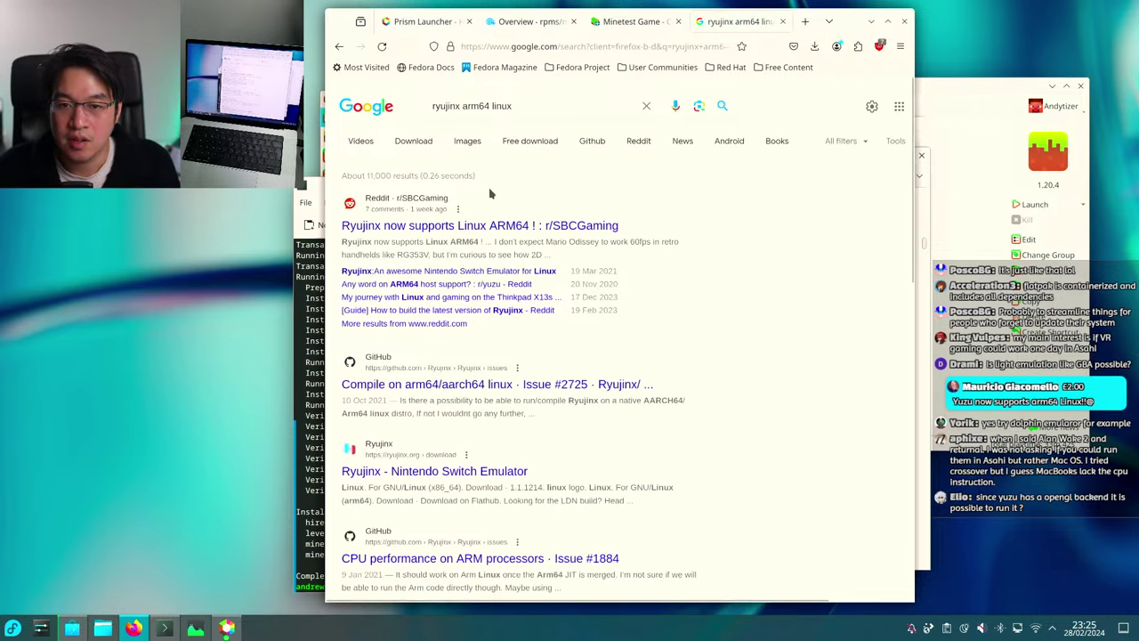
Search for "yuzu arm64 linux" and open the yuzu "Building for Linux" result in a new tab.
{"action": "left_click_drag", "start_coordinate": [439, 105], "coordinate": [399, 104]}
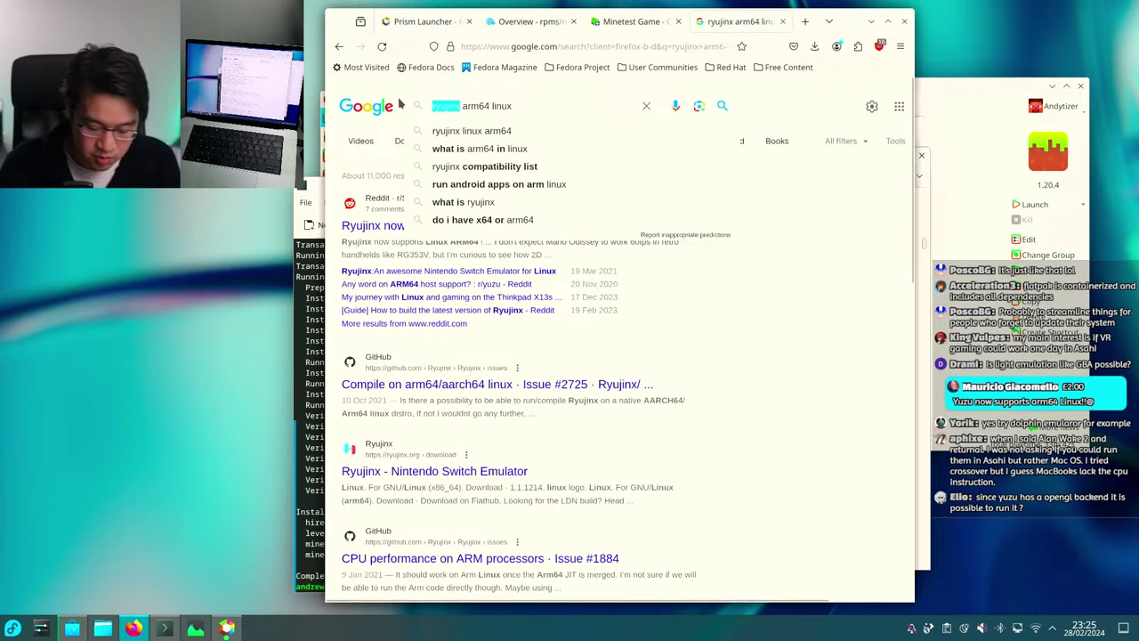
{"action": "type", "text": "yuzu"}
{"action": "key", "text": "Return"}
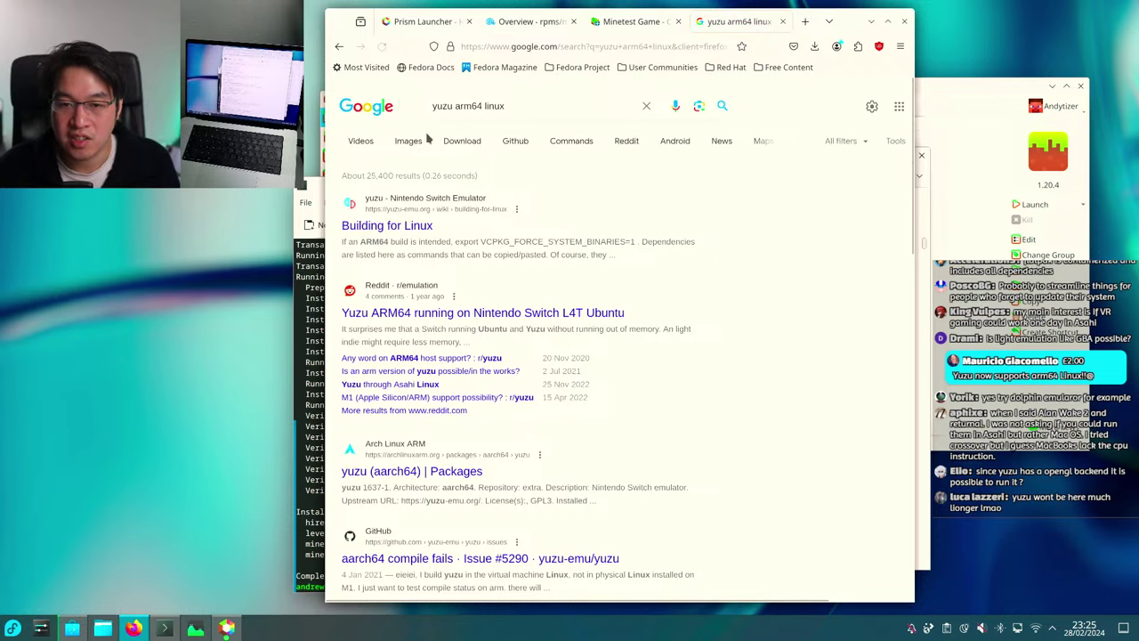
{"action": "middle_click", "coordinate": [391, 226]}
{"action": "scroll", "coordinate": [387, 226], "scroll_direction": "down", "scroll_amount": 1}
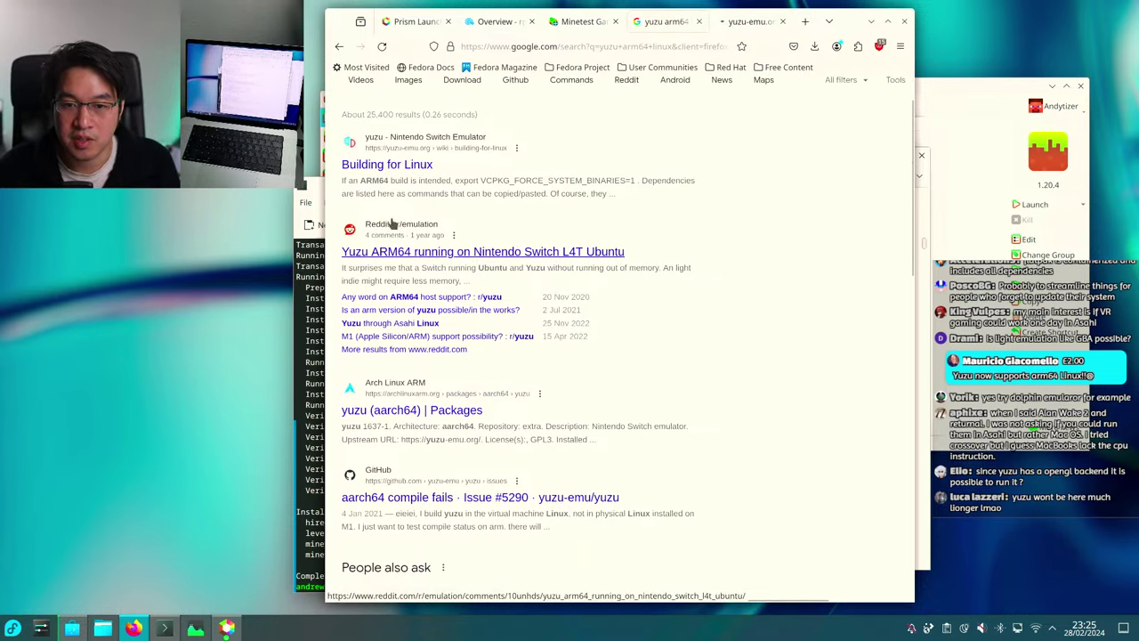
Return to the Ryujinx results, open the Reddit post "Ryujinx now supports Linux ARM64 !" and dismiss the Google sign-in prompt.
{"action": "left_click", "coordinate": [339, 47]}
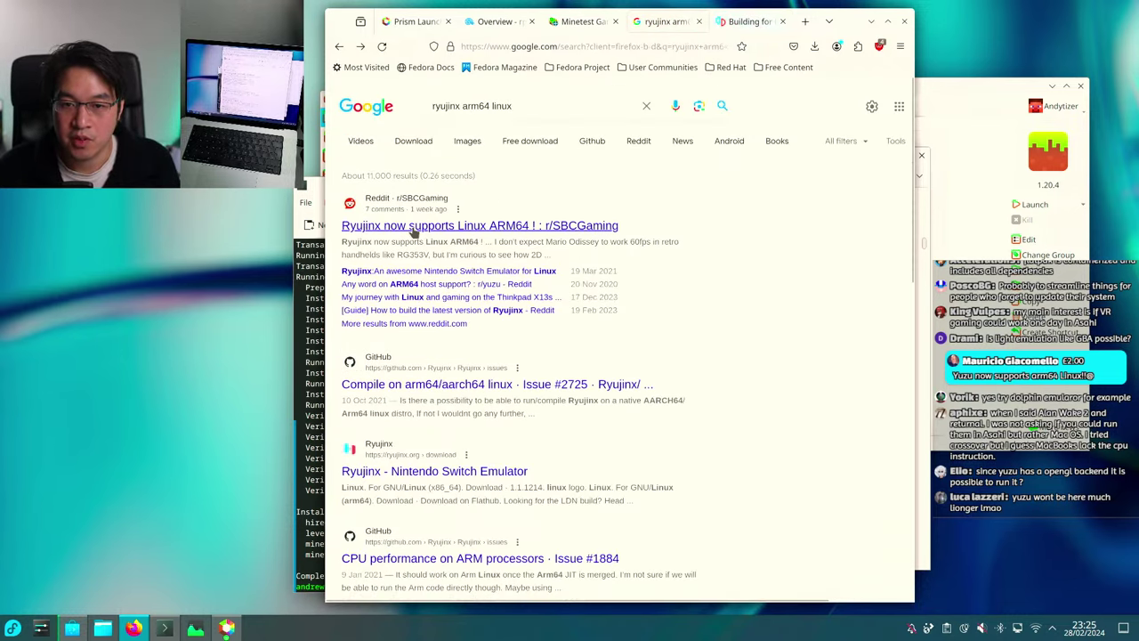
{"action": "left_click", "coordinate": [414, 228]}
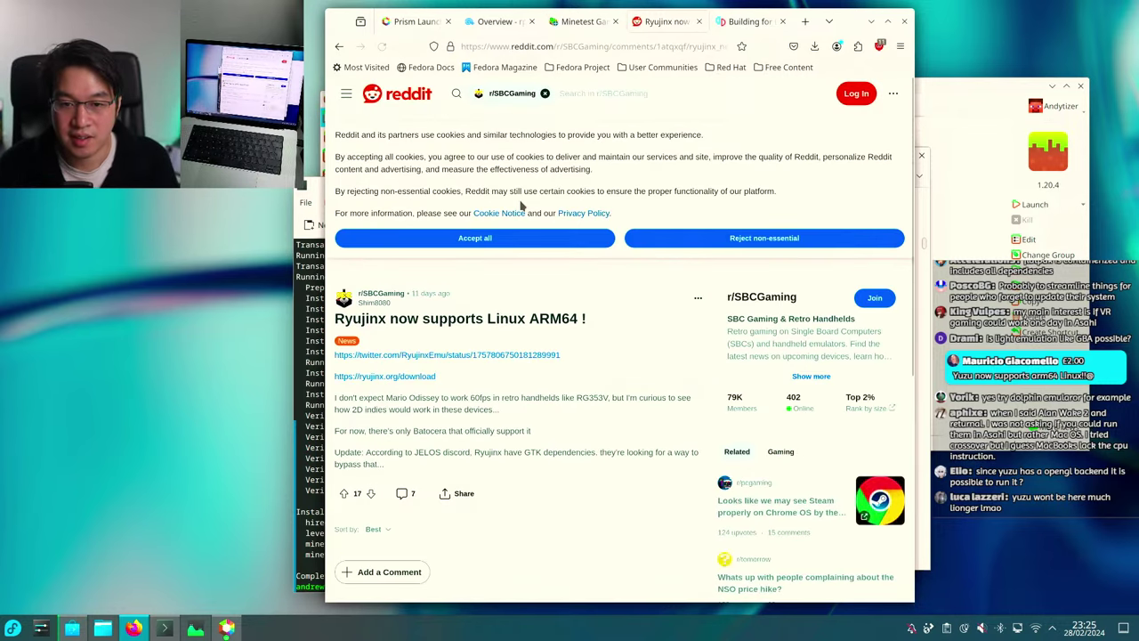
{"action": "scroll", "coordinate": [498, 369], "scroll_direction": "down", "scroll_amount": 2}
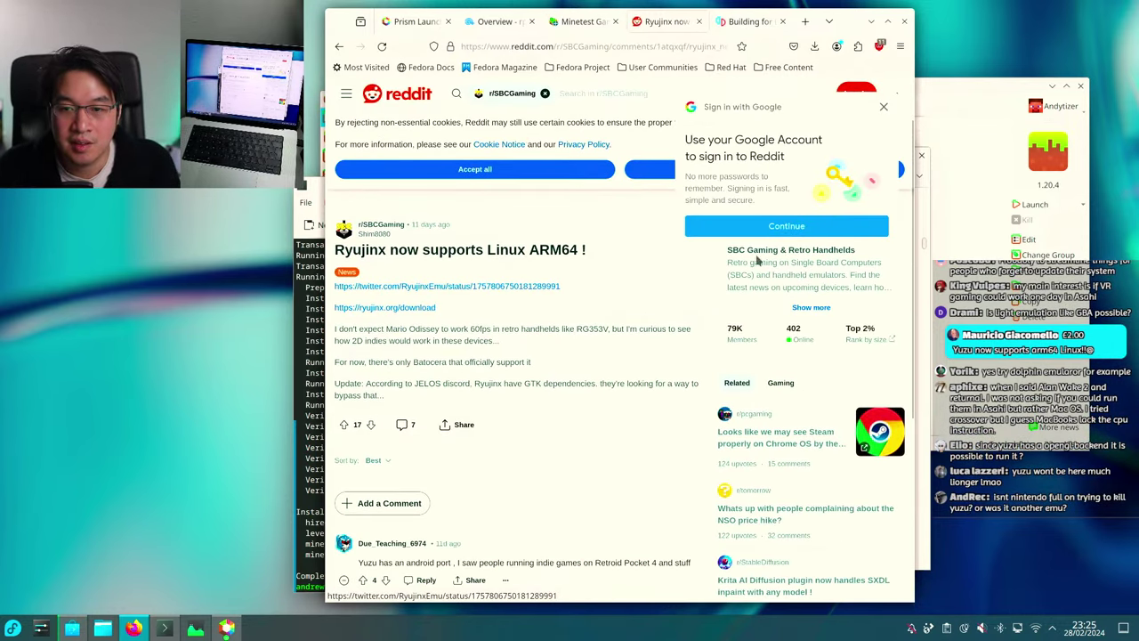
{"action": "left_click", "coordinate": [881, 109]}
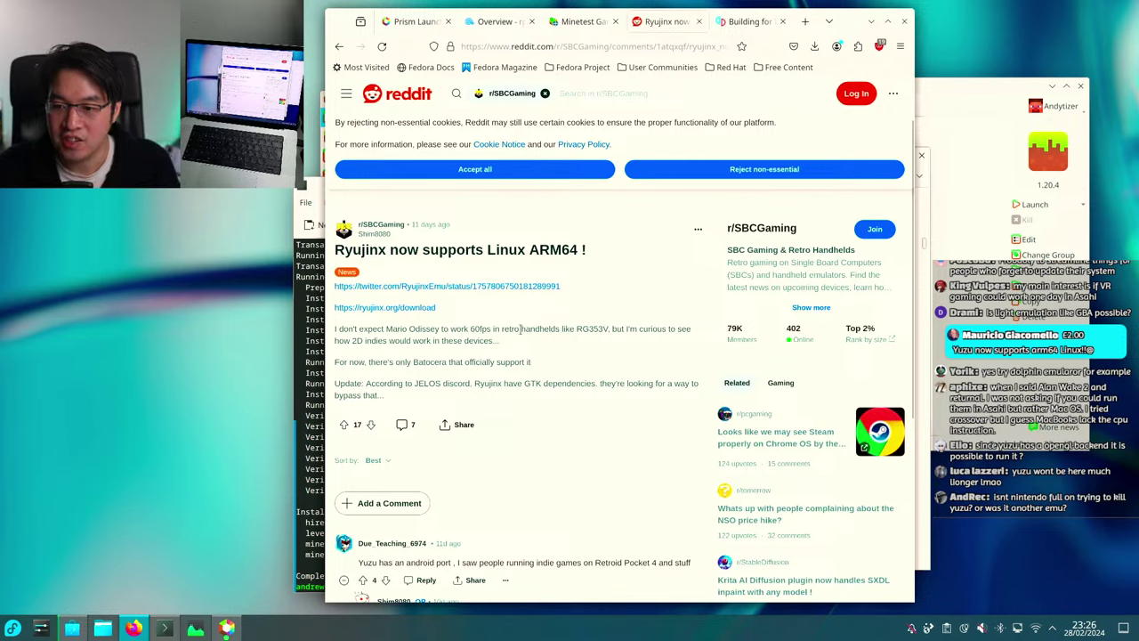
Open the ryujinx.org/download link from the Reddit post in a new tab and widen the browser window.
{"action": "middle_click", "coordinate": [405, 308]}
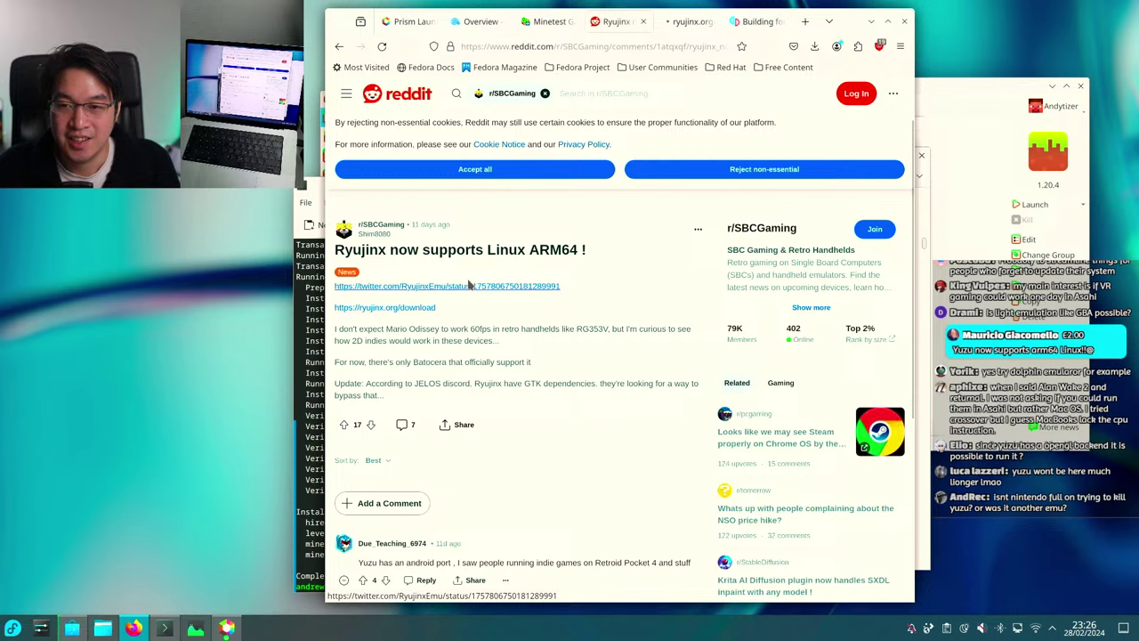
{"action": "middle_click", "coordinate": [396, 308]}
{"action": "middle_click", "coordinate": [648, 23]}
{"action": "left_click", "coordinate": [648, 23]}
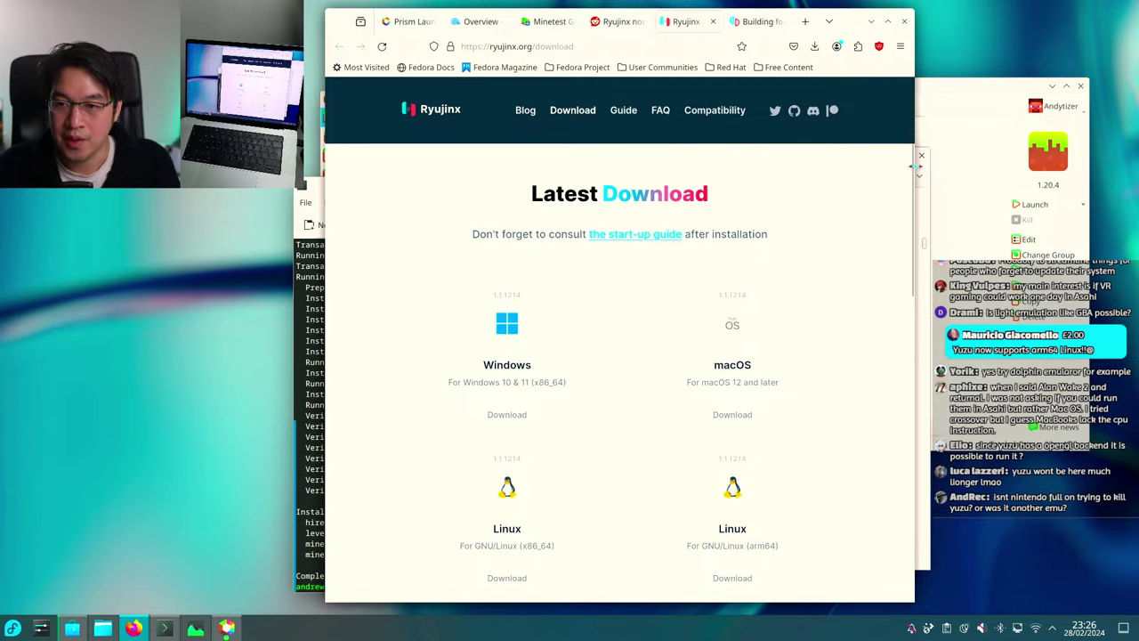
{"action": "left_click_drag", "start_coordinate": [917, 167], "coordinate": [1086, 166]}
Search for "yuzu patreon" in a new tab and open the yuzu Team Patreon page.
{"action": "left_click", "coordinate": [976, 20]}
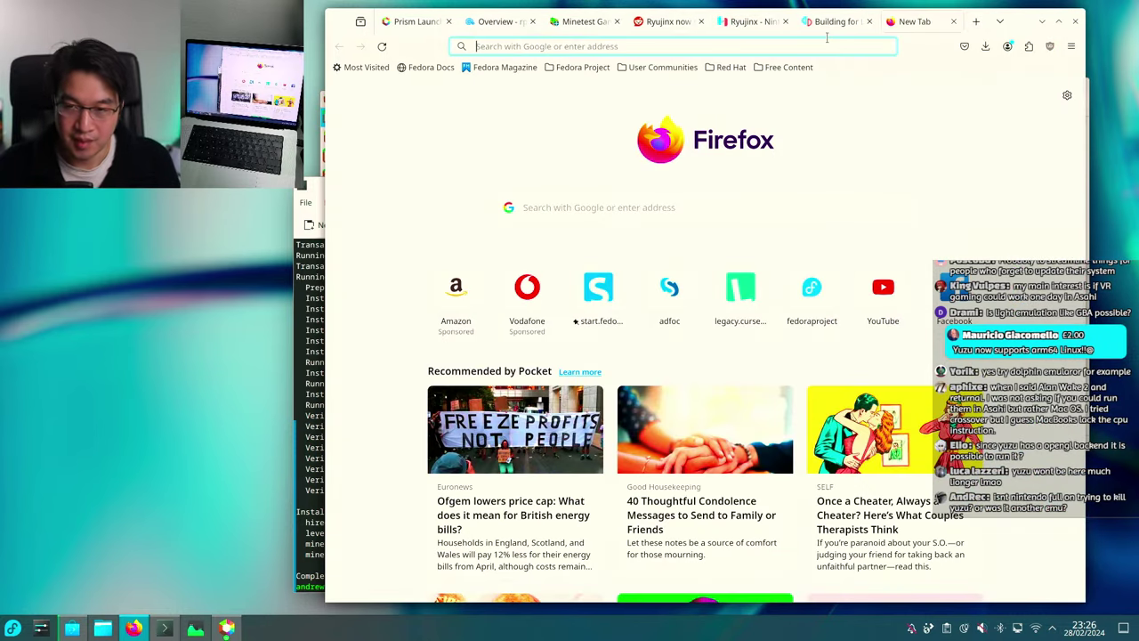
{"action": "type", "text": "yuzu"}
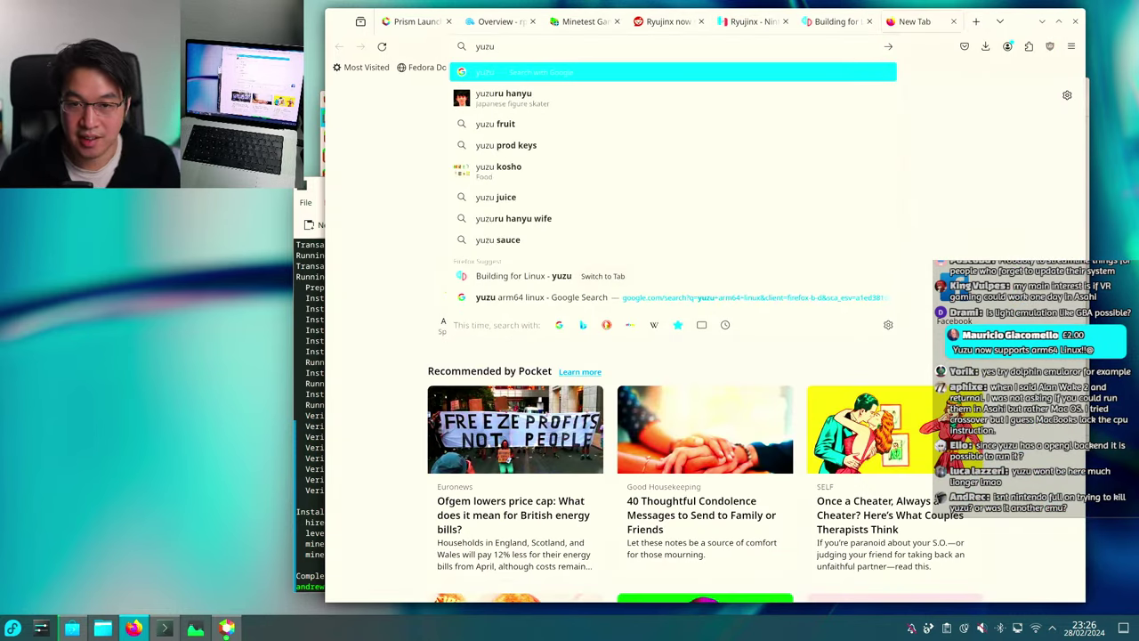
{"action": "type", "text": " patreon"}
{"action": "key", "text": "Return"}
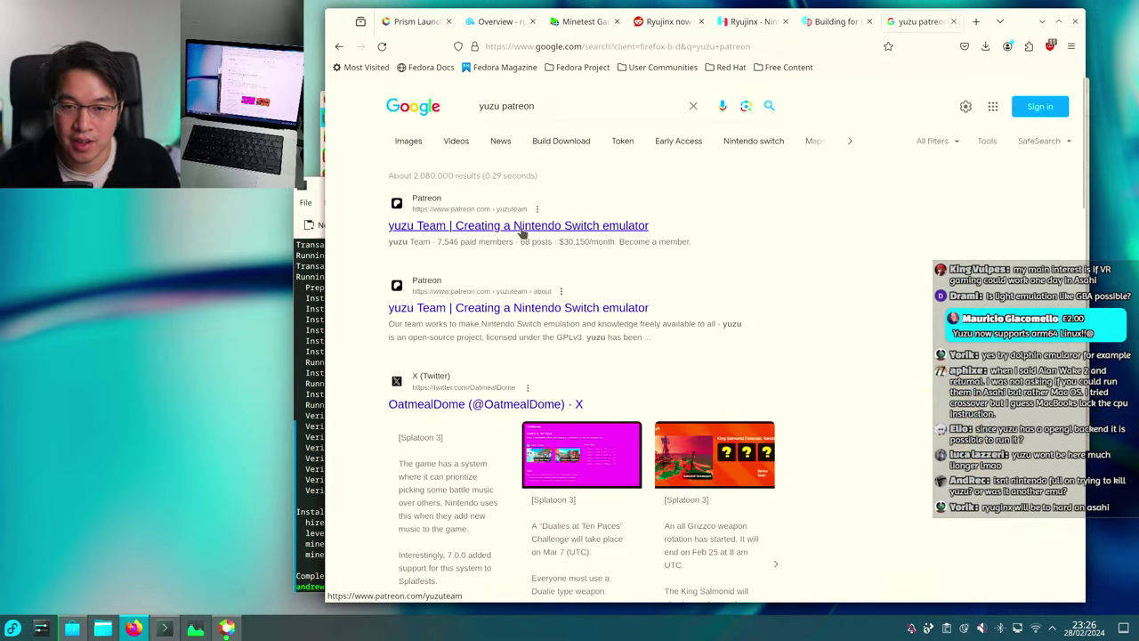
{"action": "left_click", "coordinate": [633, 225]}
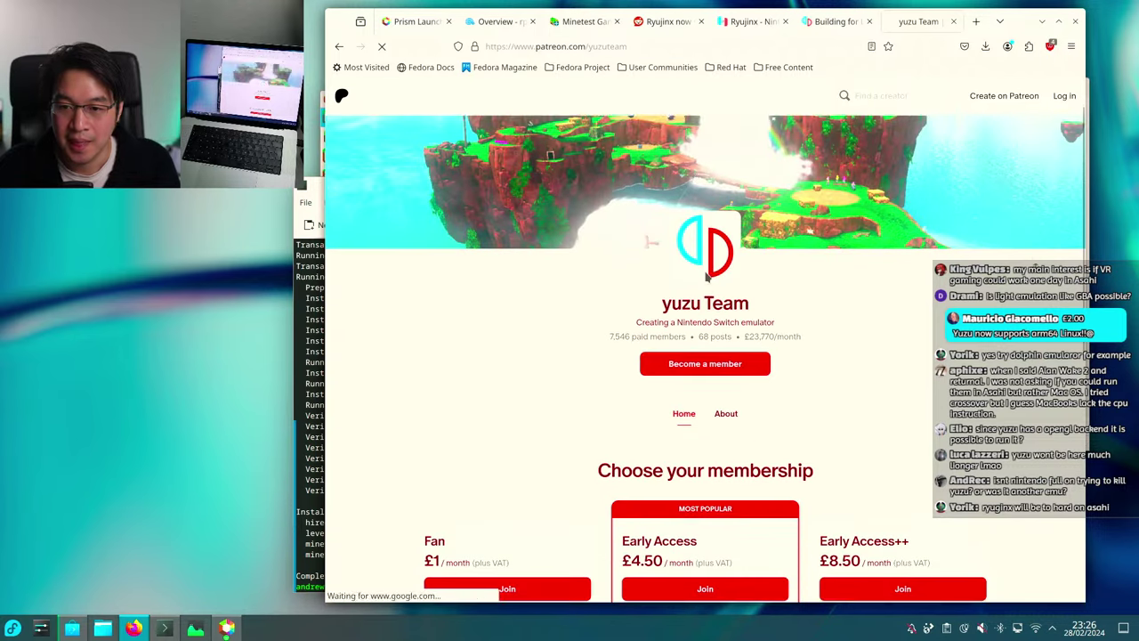
Accept all cookies on the yuzu Team Patreon page and examine its monthly income and membership tiers.
{"action": "scroll", "coordinate": [627, 356], "scroll_direction": "down", "scroll_amount": 5}
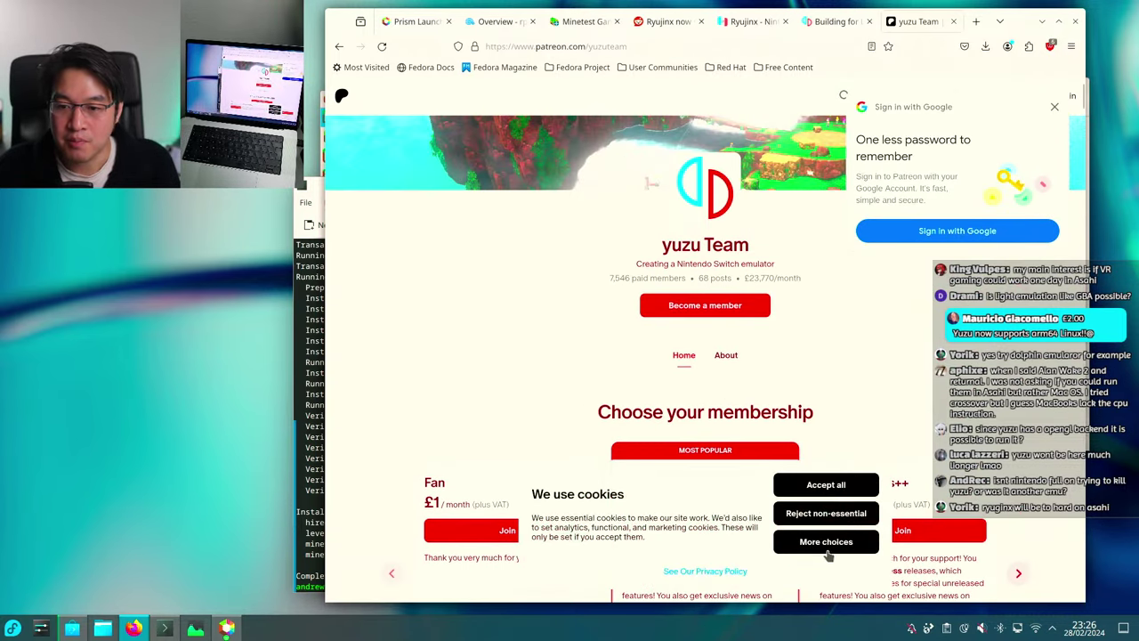
{"action": "left_click", "coordinate": [826, 489]}
{"action": "left_click_drag", "start_coordinate": [808, 285], "coordinate": [744, 283]}
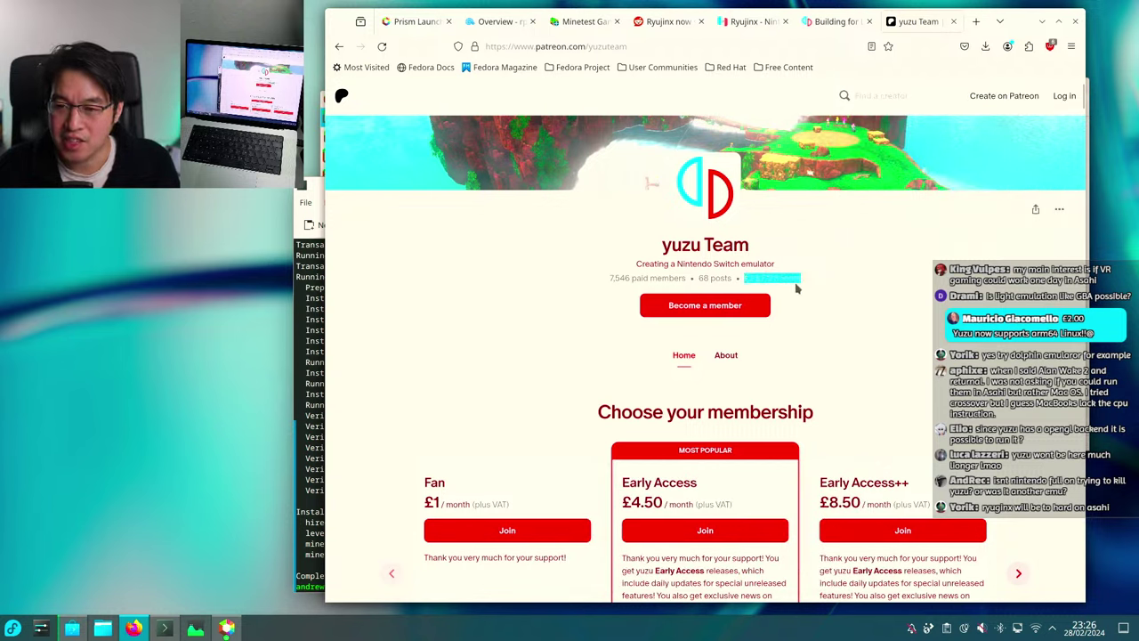
{"action": "scroll", "coordinate": [744, 283], "scroll_direction": "down", "scroll_amount": 5}
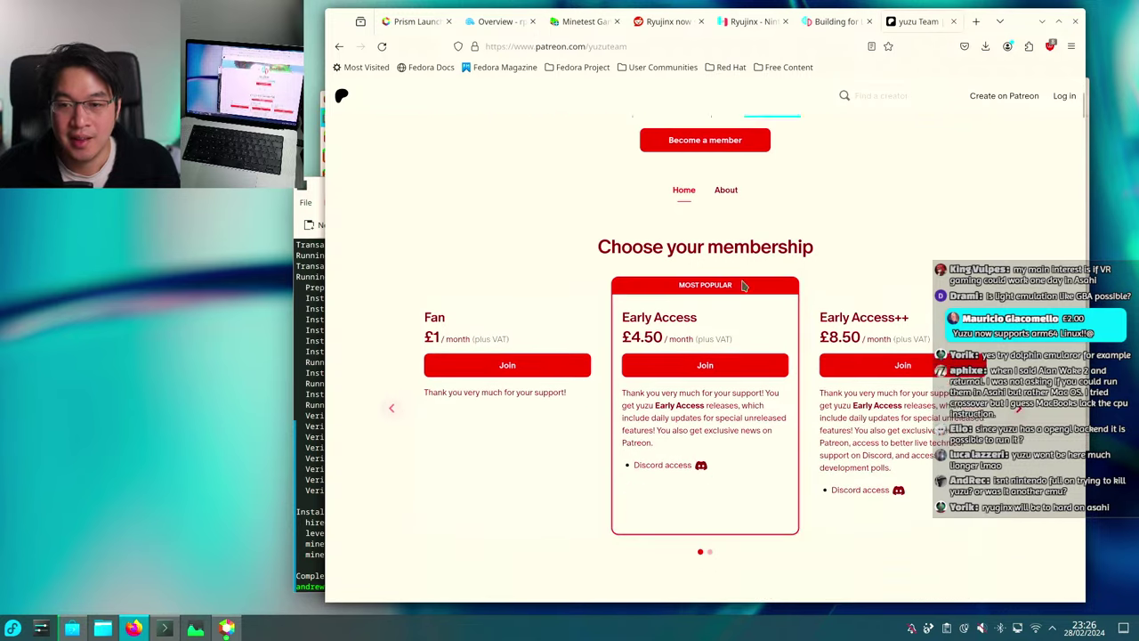
Examine the yuzu Team Patreon header for the project description, paid member count and monthly income.
{"action": "scroll", "coordinate": [698, 278], "scroll_direction": "up", "scroll_amount": 5}
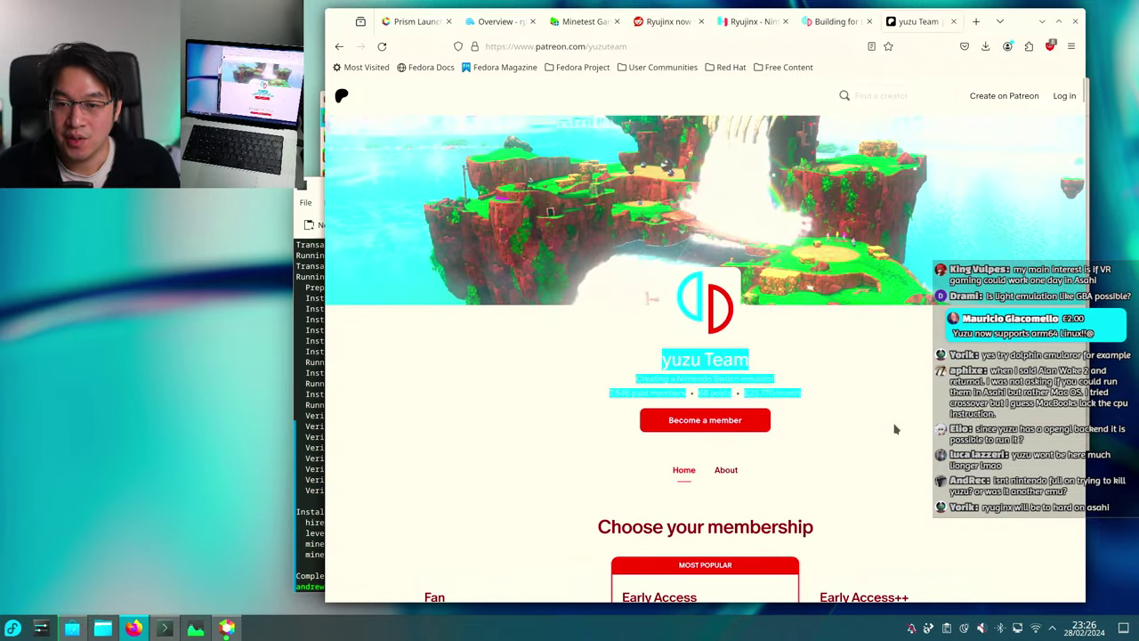
{"action": "scroll", "coordinate": [563, 347], "scroll_direction": "down", "scroll_amount": 1}
{"action": "scroll", "coordinate": [566, 353], "scroll_direction": "down", "scroll_amount": 2}
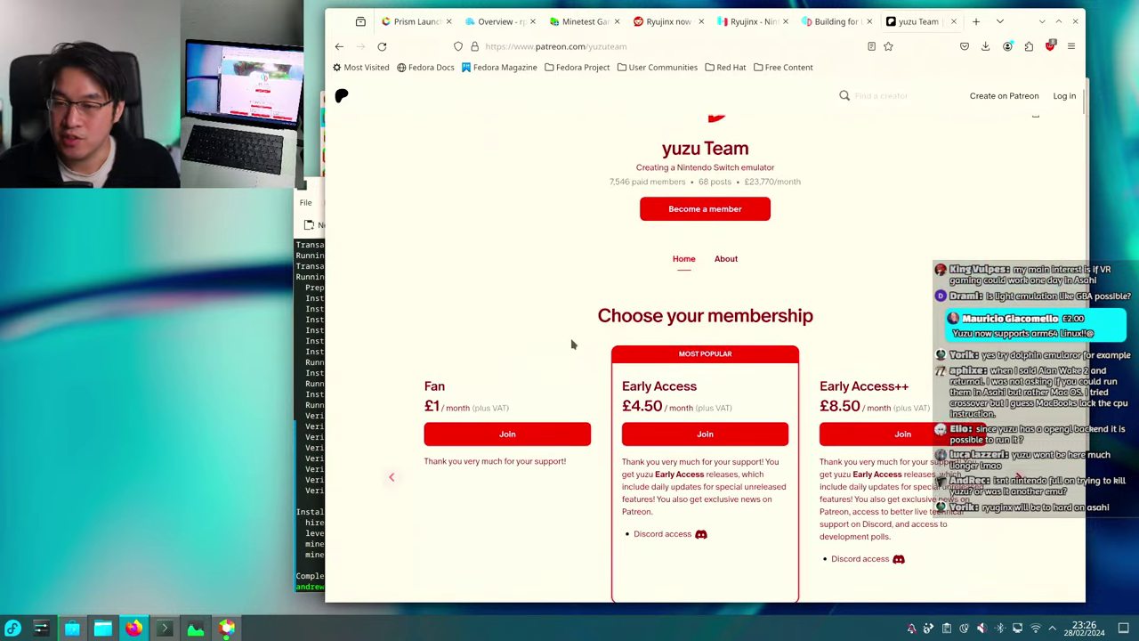
{"action": "scroll", "coordinate": [573, 349], "scroll_direction": "up", "scroll_amount": 1}
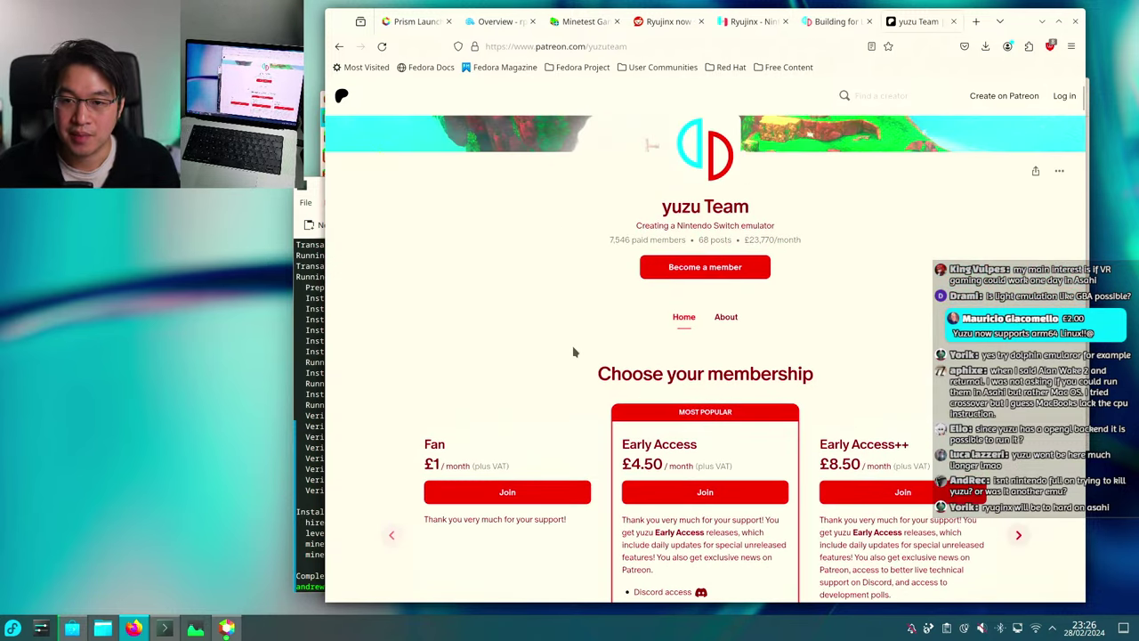
{"action": "scroll", "coordinate": [598, 333], "scroll_direction": "up", "scroll_amount": 2}
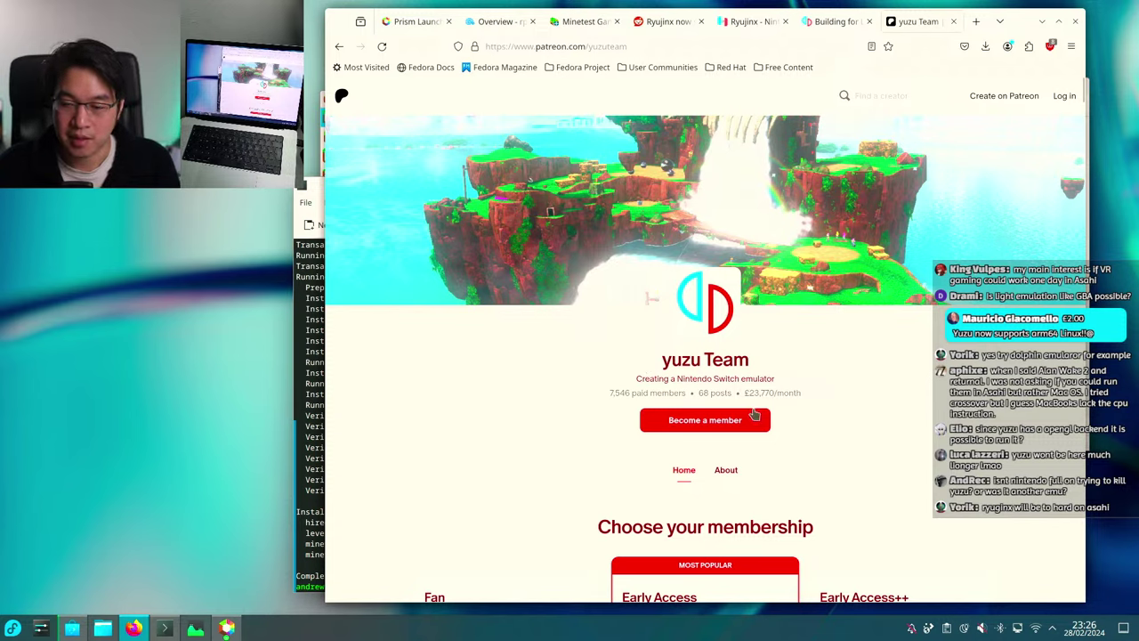
{"action": "left_click_drag", "start_coordinate": [611, 355], "coordinate": [774, 384]}
{"action": "left_click", "coordinate": [869, 399]}
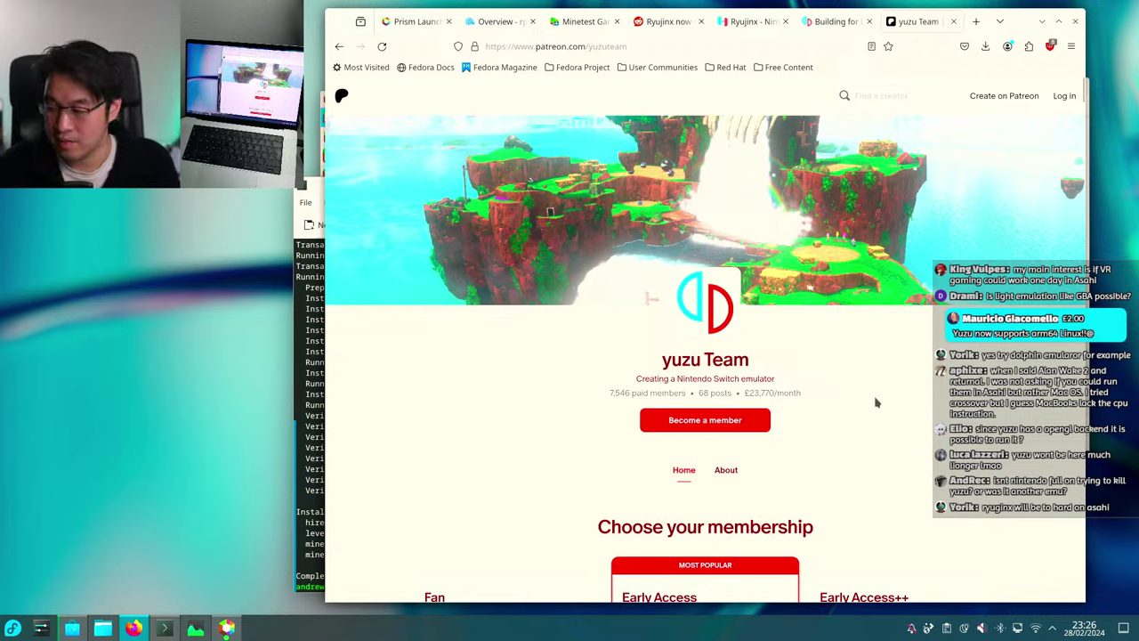
{"action": "left_click_drag", "start_coordinate": [859, 387], "coordinate": [560, 374]}
{"action": "left_click", "coordinate": [543, 367]}
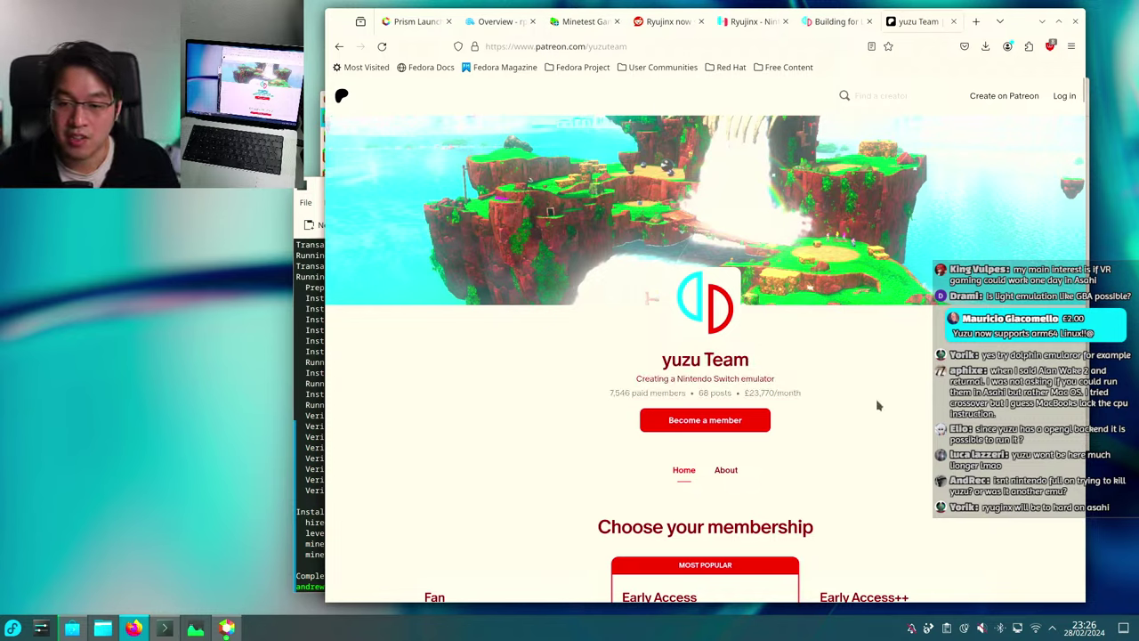
{"action": "scroll", "coordinate": [849, 397], "scroll_direction": "down", "scroll_amount": 3}
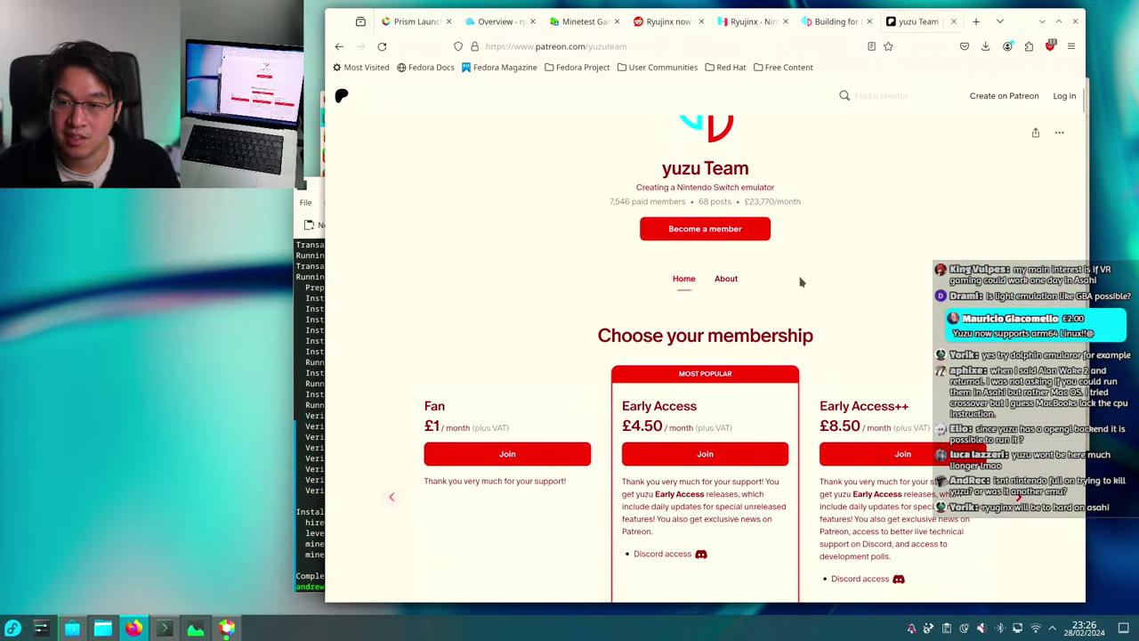
{"action": "left_click_drag", "start_coordinate": [824, 231], "coordinate": [534, 173]}
{"action": "left_click", "coordinate": [468, 182]}
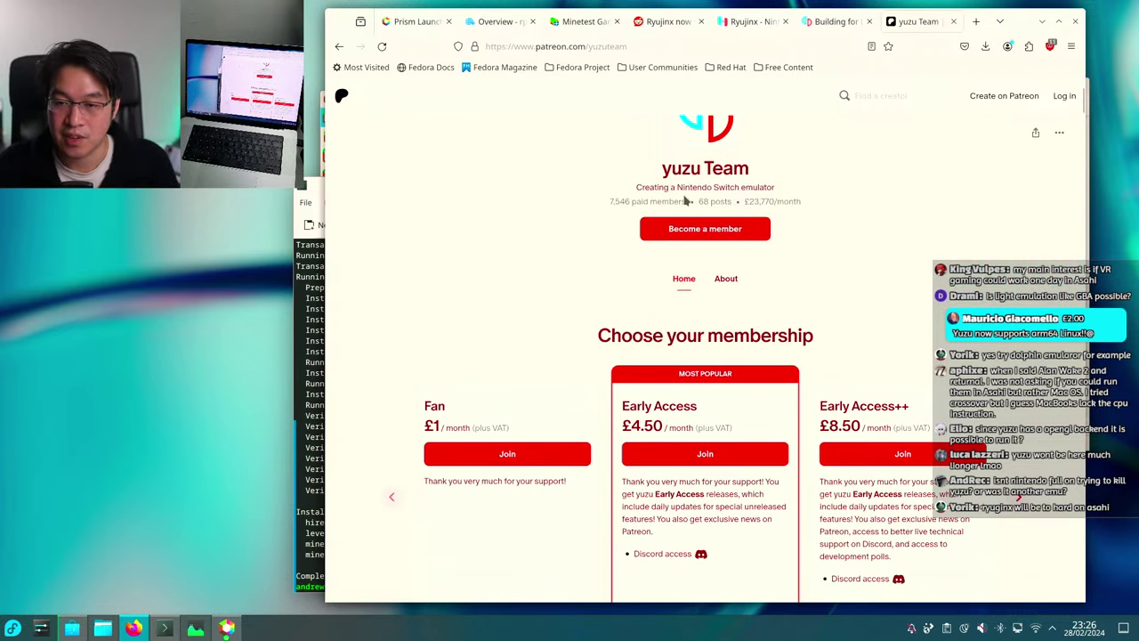
Compare the Fan, Early Access and Early Access++ membership tiers on the yuzu Team page.
{"action": "scroll", "coordinate": [534, 251], "scroll_direction": "down", "scroll_amount": 1}
{"action": "scroll", "coordinate": [538, 248], "scroll_direction": "up", "scroll_amount": 3}
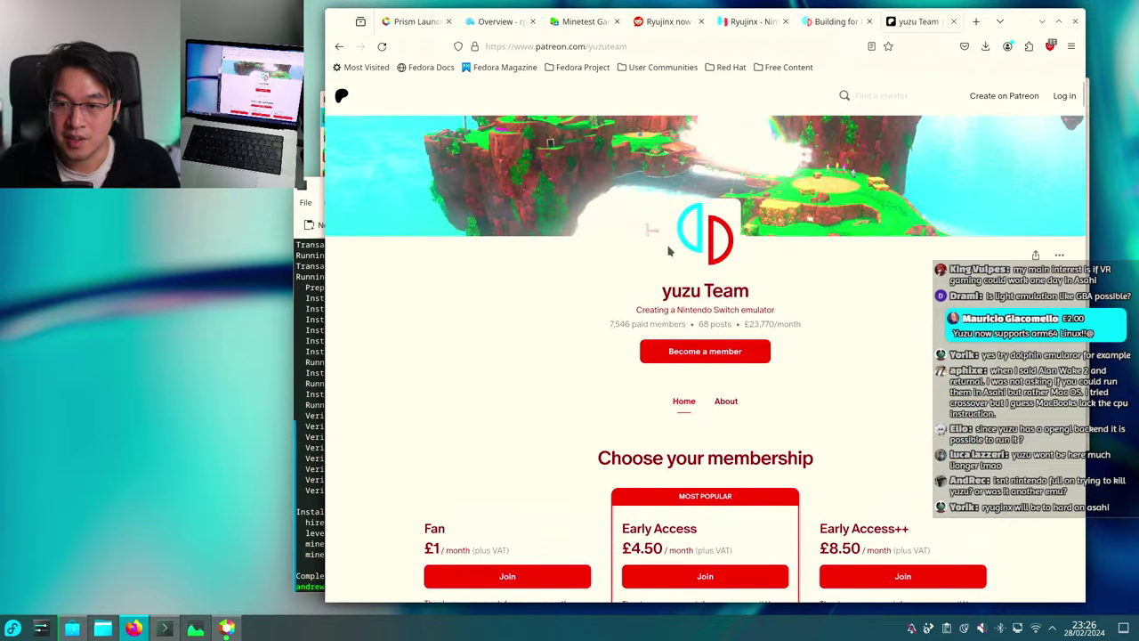
{"action": "scroll", "coordinate": [818, 328], "scroll_direction": "down", "scroll_amount": 3}
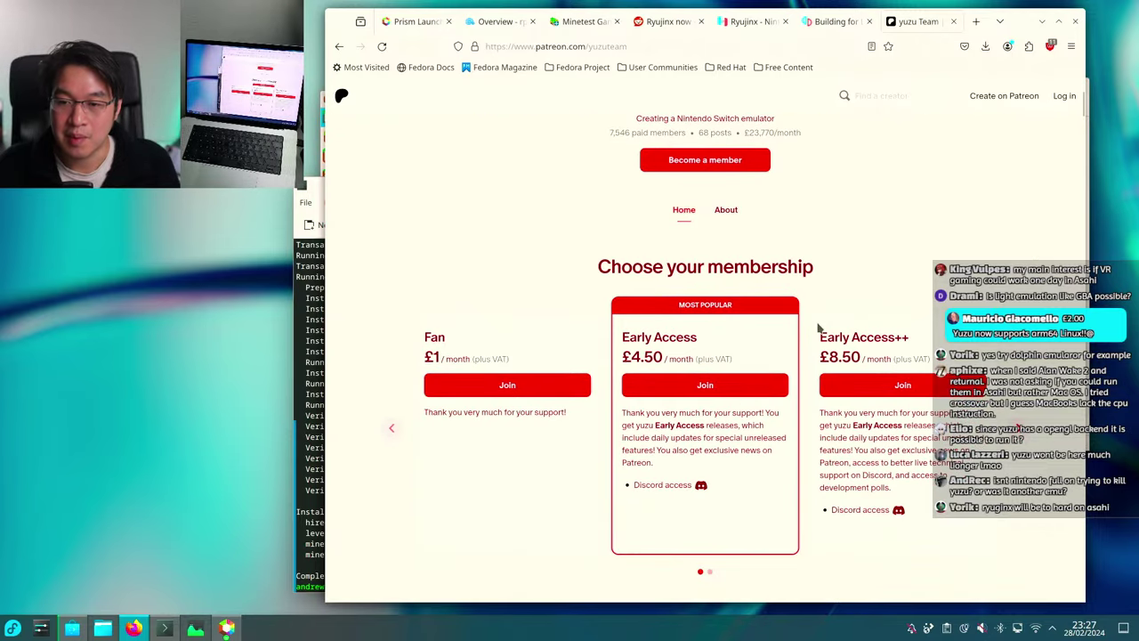
{"action": "scroll", "coordinate": [818, 328], "scroll_direction": "up", "scroll_amount": 1}
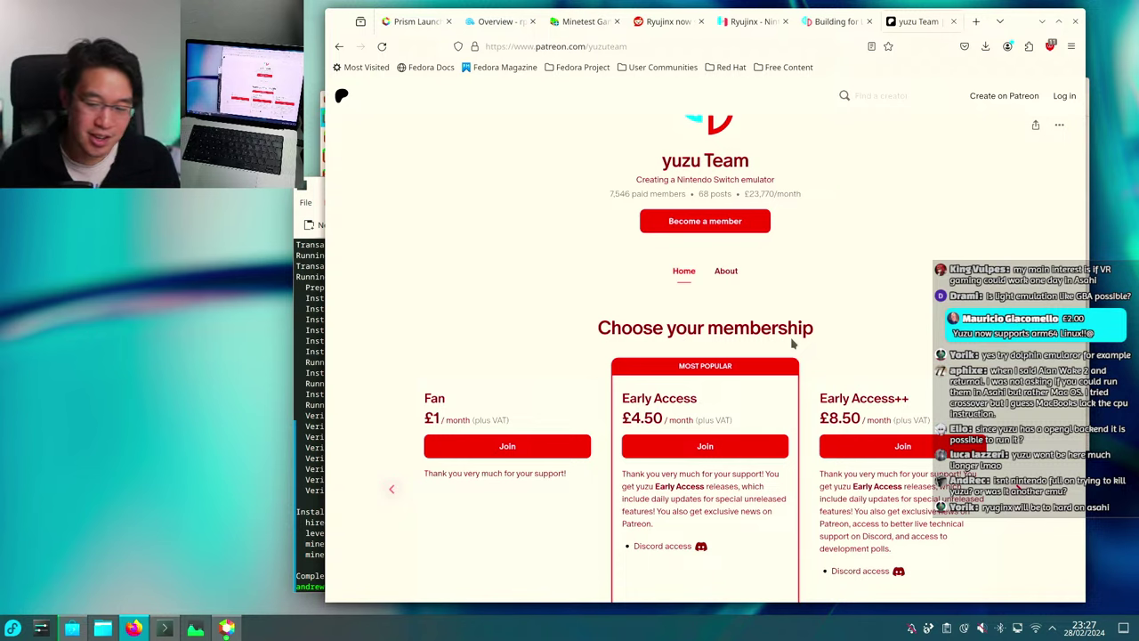
{"action": "scroll", "coordinate": [708, 440], "scroll_direction": "down", "scroll_amount": 3}
{"action": "scroll", "coordinate": [712, 428], "scroll_direction": "up", "scroll_amount": 1}
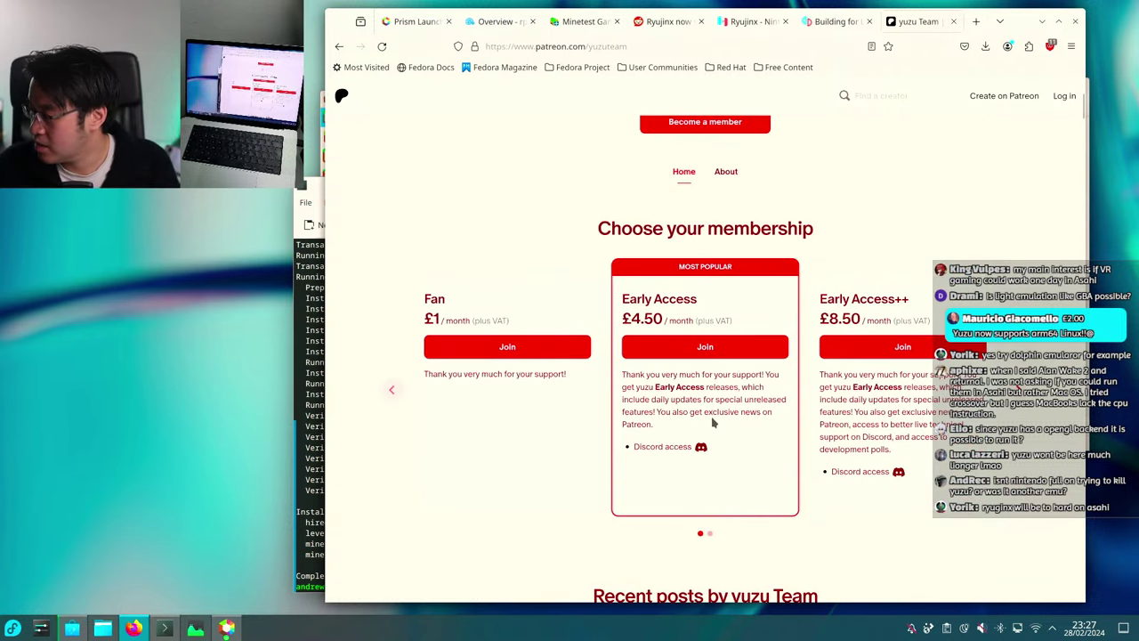
{"action": "scroll", "coordinate": [712, 423], "scroll_direction": "up", "scroll_amount": 1}
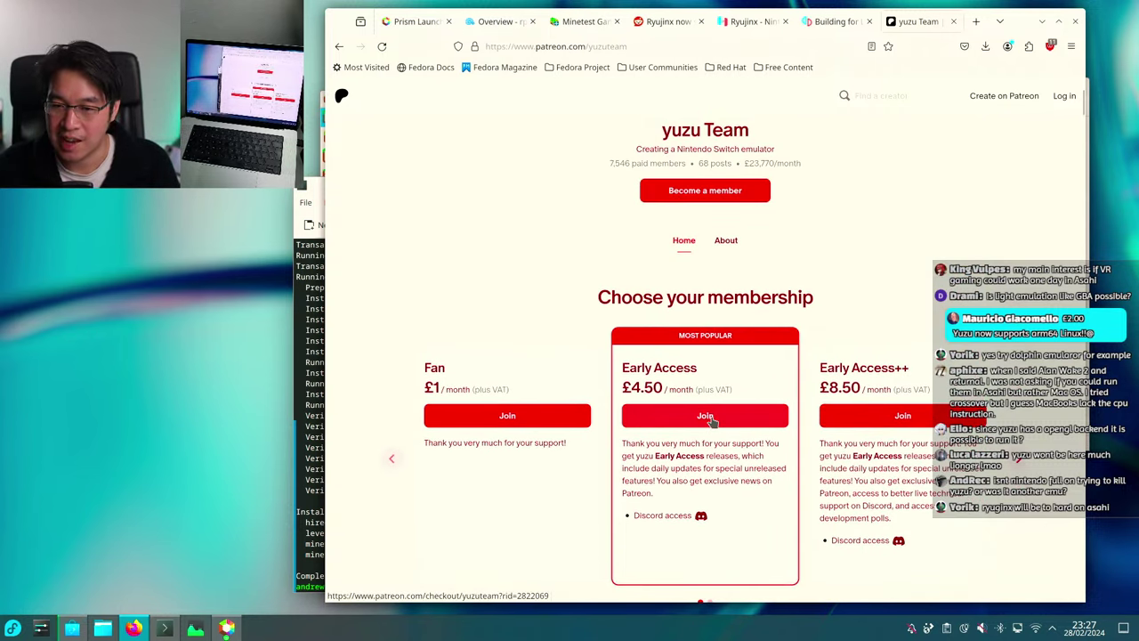
{"action": "left_click_drag", "start_coordinate": [821, 360], "coordinate": [823, 456]}
{"action": "left_click", "coordinate": [825, 491]}
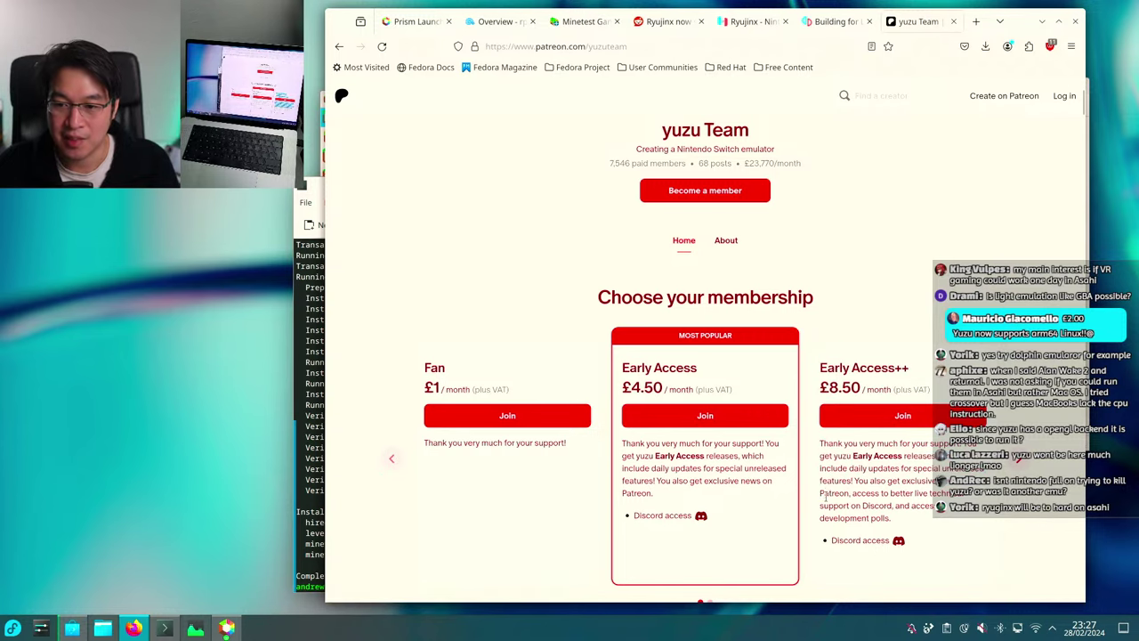
Reread the yuzu Team's tagline and membership figures beneath the page banner.
{"action": "scroll", "coordinate": [827, 488], "scroll_direction": "up", "scroll_amount": 1}
{"action": "scroll", "coordinate": [827, 488], "scroll_direction": "up", "scroll_amount": 2}
{"action": "left_click_drag", "start_coordinate": [632, 328], "coordinate": [456, 330]}
{"action": "left_click", "coordinate": [601, 398]}
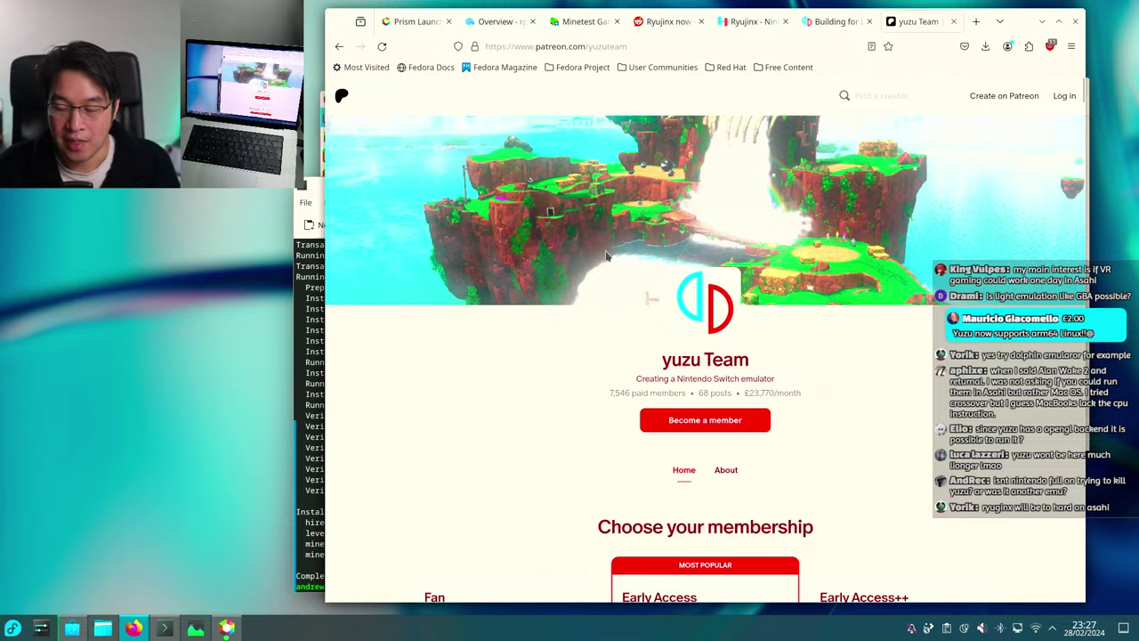
{"action": "left_click_drag", "start_coordinate": [758, 350], "coordinate": [540, 338]}
{"action": "left_click", "coordinate": [537, 332]}
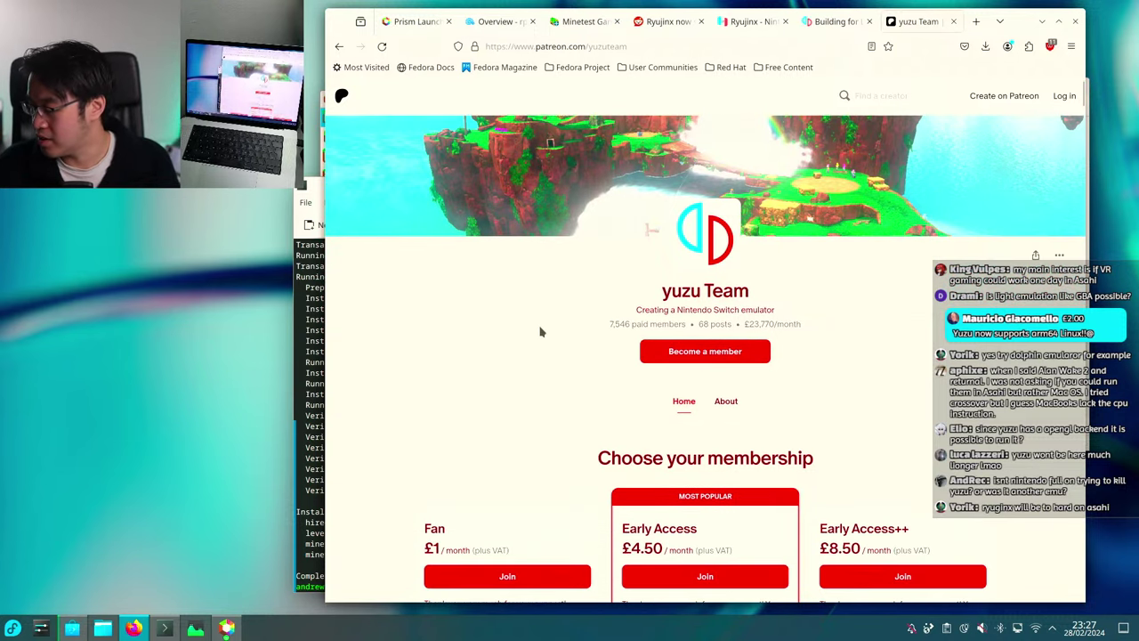
{"action": "scroll", "coordinate": [537, 330], "scroll_direction": "down", "scroll_amount": 1}
{"action": "scroll", "coordinate": [542, 320], "scroll_direction": "down", "scroll_amount": 2}
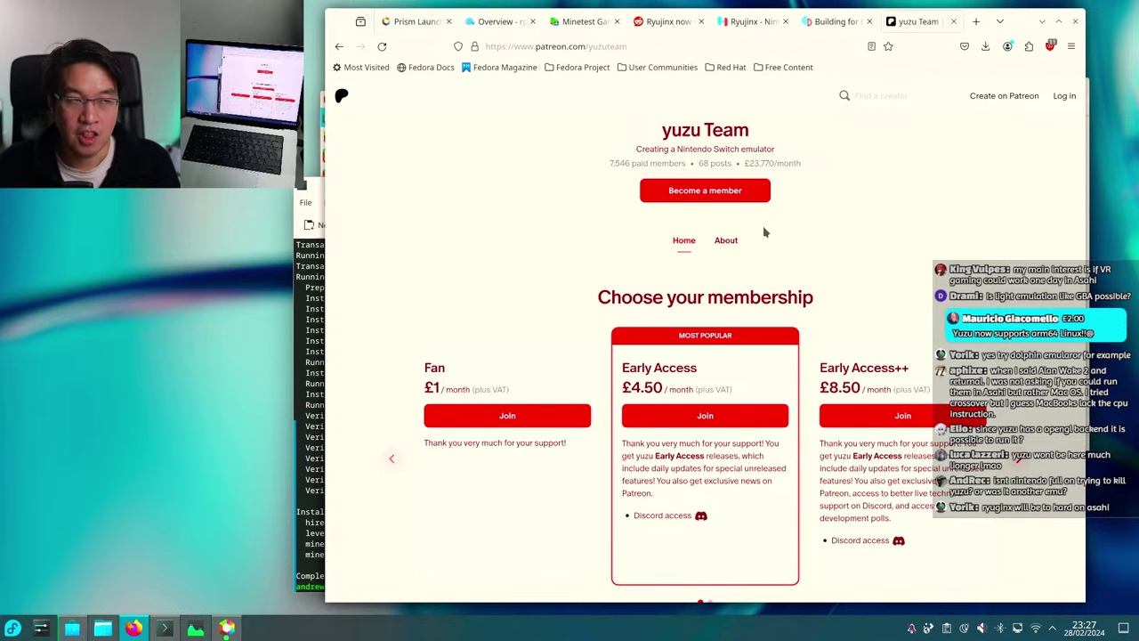
{"action": "scroll", "coordinate": [762, 233], "scroll_direction": "up", "scroll_amount": 3}
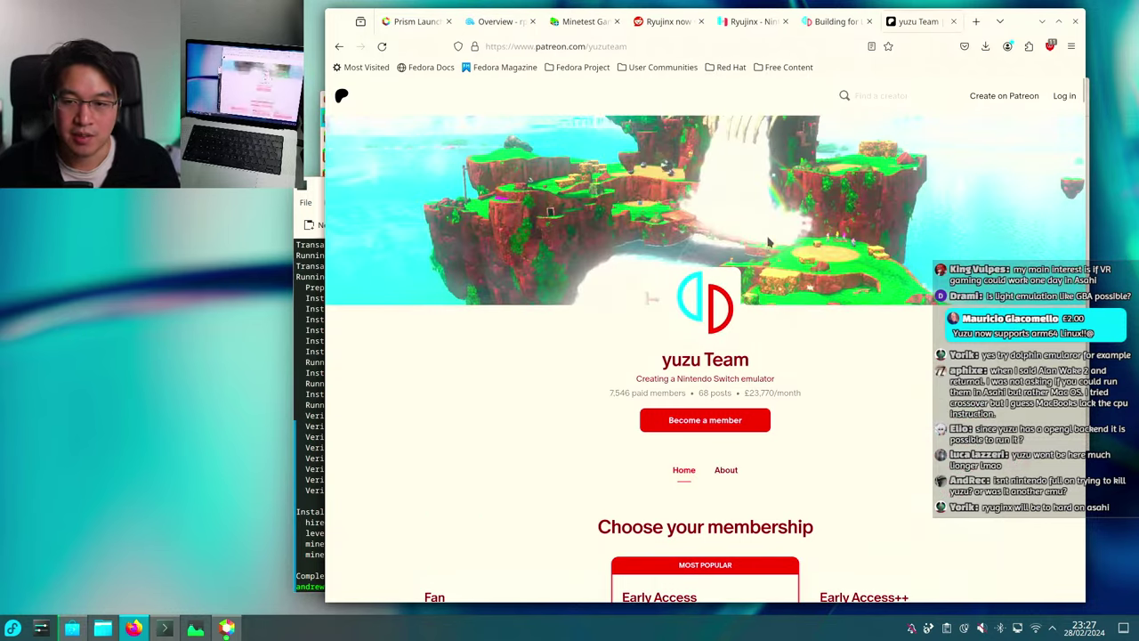
{"action": "triple_click", "coordinate": [693, 378]}
{"action": "left_click", "coordinate": [872, 402]}
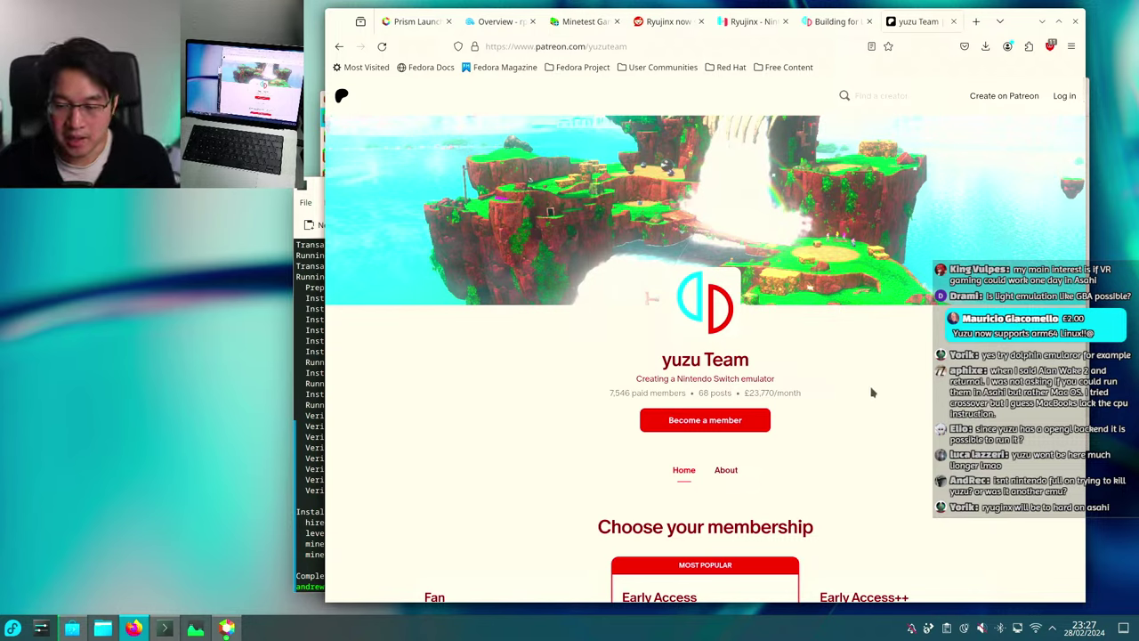
{"action": "left_click_drag", "start_coordinate": [812, 408], "coordinate": [507, 350]}
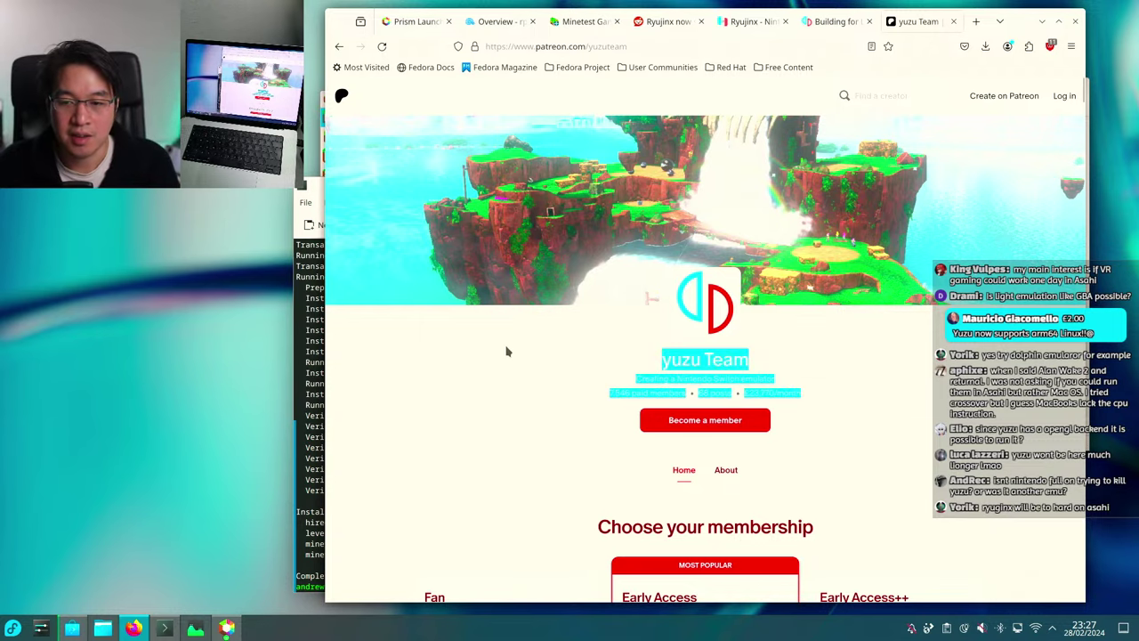
{"action": "left_click", "coordinate": [600, 374]}
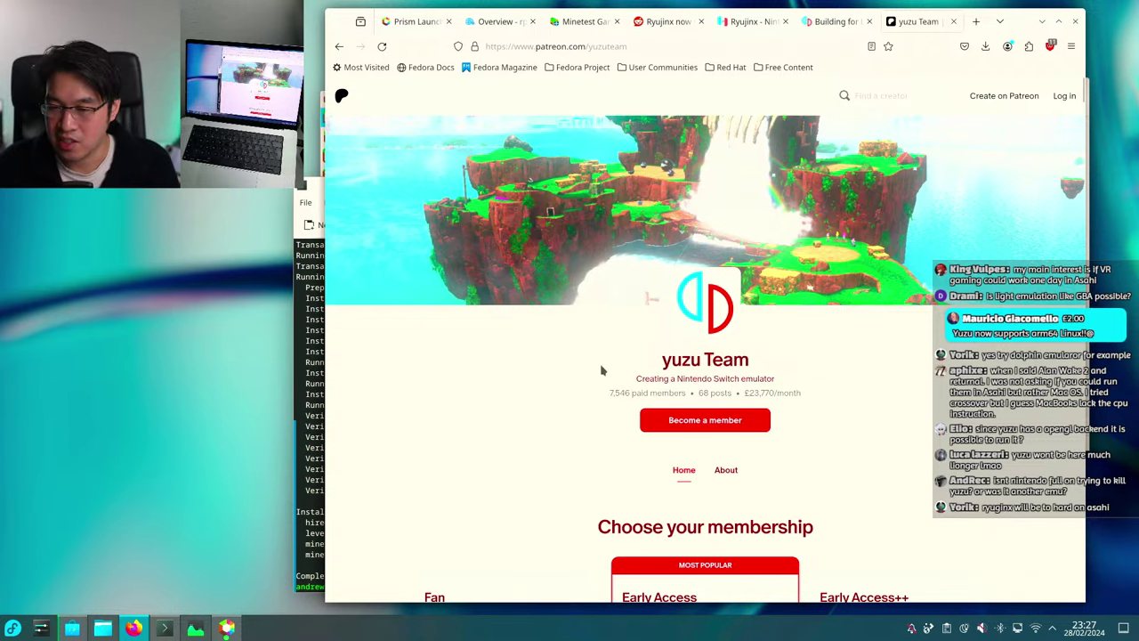
Recheck the yuzu Team's monthly income and look through the recent post "New Platform Release - Android Support".
{"action": "scroll", "coordinate": [599, 363], "scroll_direction": "down", "scroll_amount": 3}
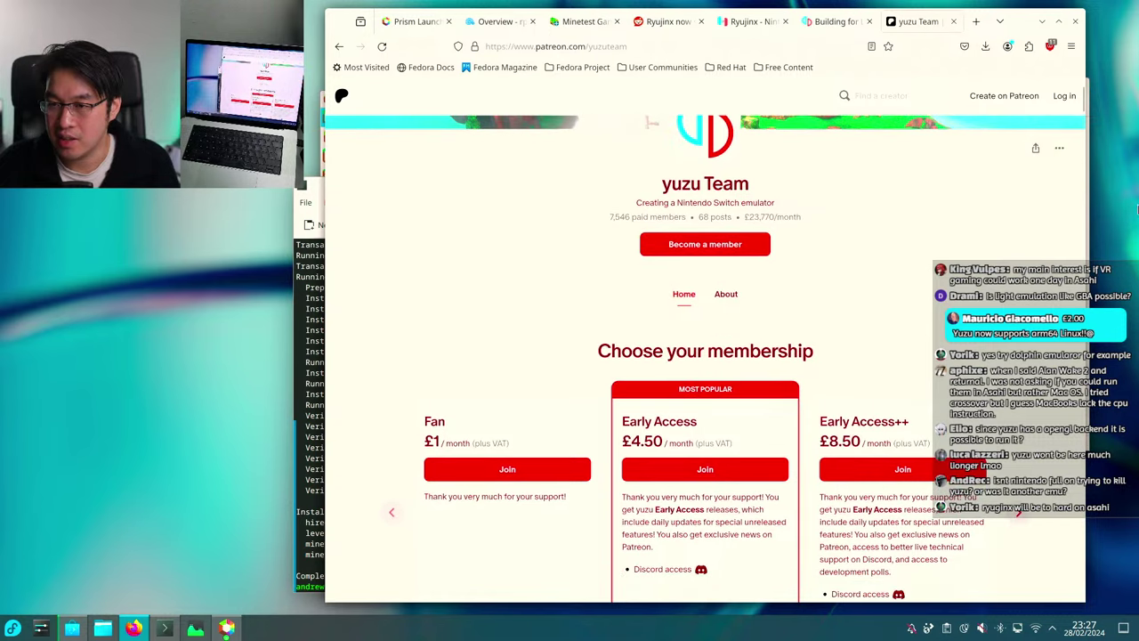
{"action": "scroll", "coordinate": [1086, 120], "scroll_direction": "down", "scroll_amount": 4}
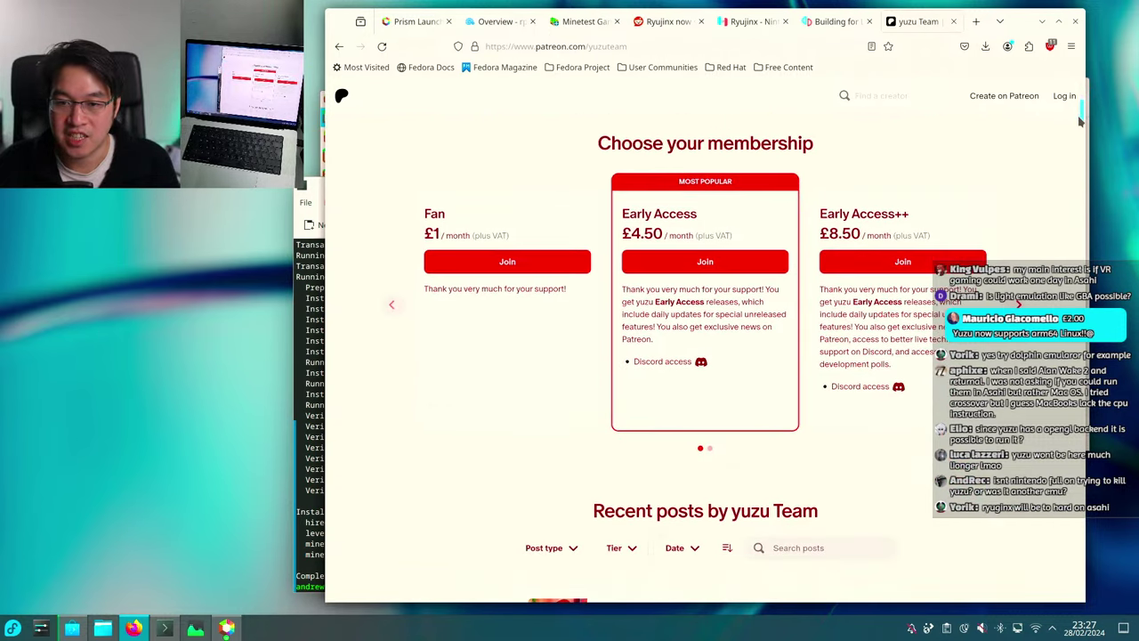
{"action": "mouse_move", "coordinate": [1079, 123]}
{"action": "left_mouse_down"}
{"action": "mouse_move", "coordinate": [1080, 145]}
{"action": "mouse_move", "coordinate": [1082, 116]}
{"action": "left_mouse_up"}
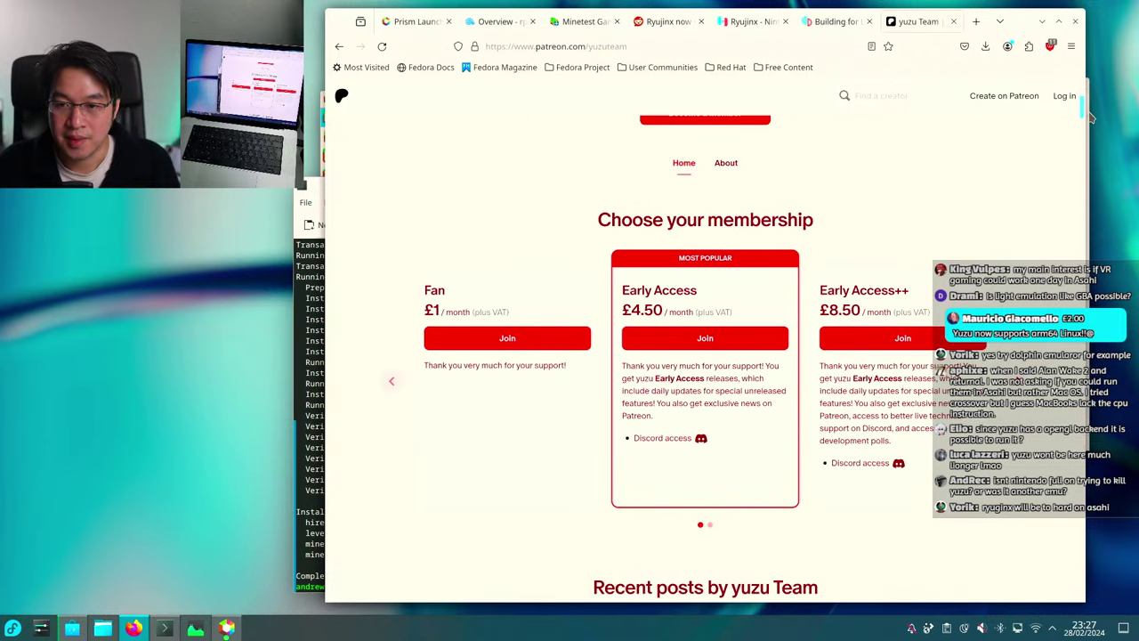
{"action": "scroll", "coordinate": [756, 233], "scroll_direction": "up", "scroll_amount": 3}
{"action": "mouse_move", "coordinate": [749, 252]}
{"action": "left_mouse_down"}
{"action": "mouse_move", "coordinate": [839, 261]}
{"action": "mouse_move", "coordinate": [745, 256]}
{"action": "left_mouse_up"}
{"action": "left_click", "coordinate": [745, 259]}
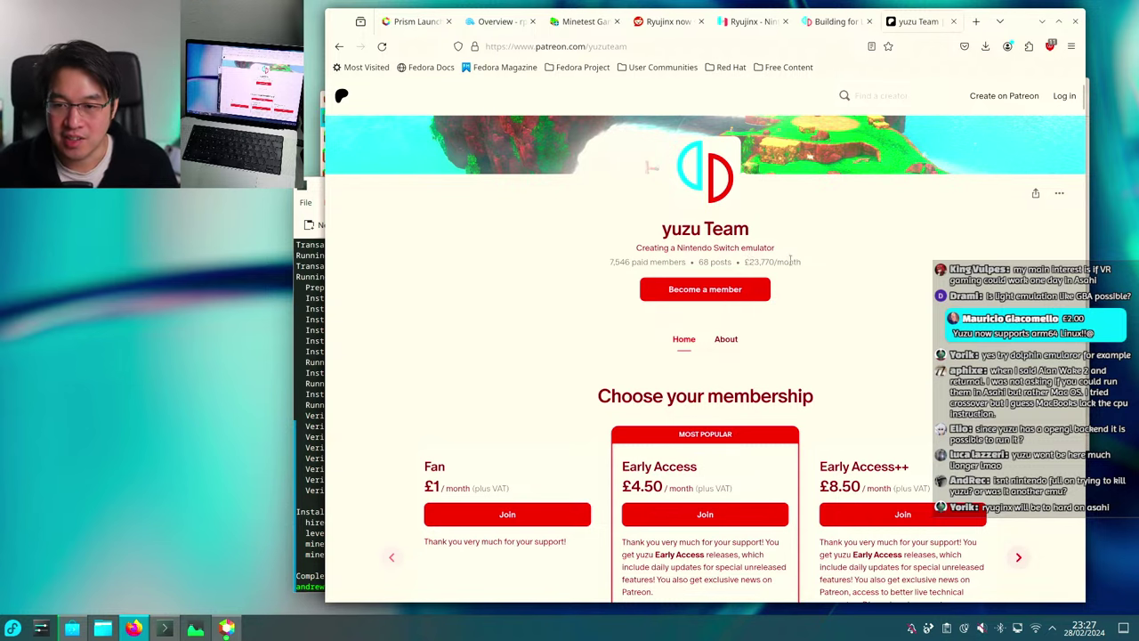
{"action": "scroll", "coordinate": [832, 283], "scroll_direction": "down", "scroll_amount": 3}
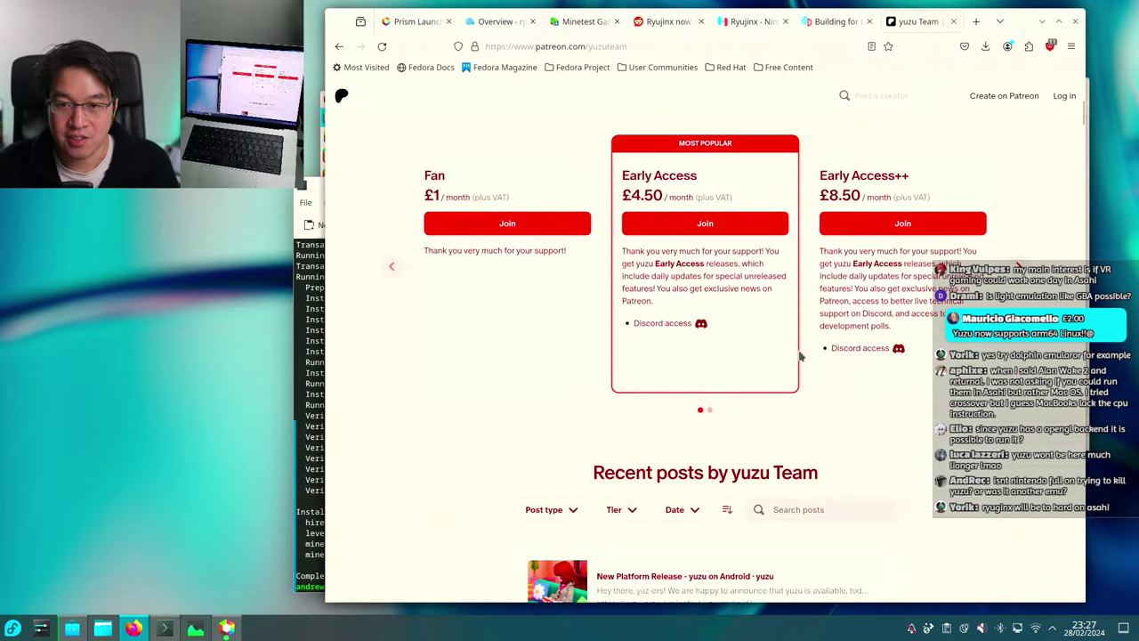
{"action": "scroll", "coordinate": [799, 355], "scroll_direction": "down", "scroll_amount": 5}
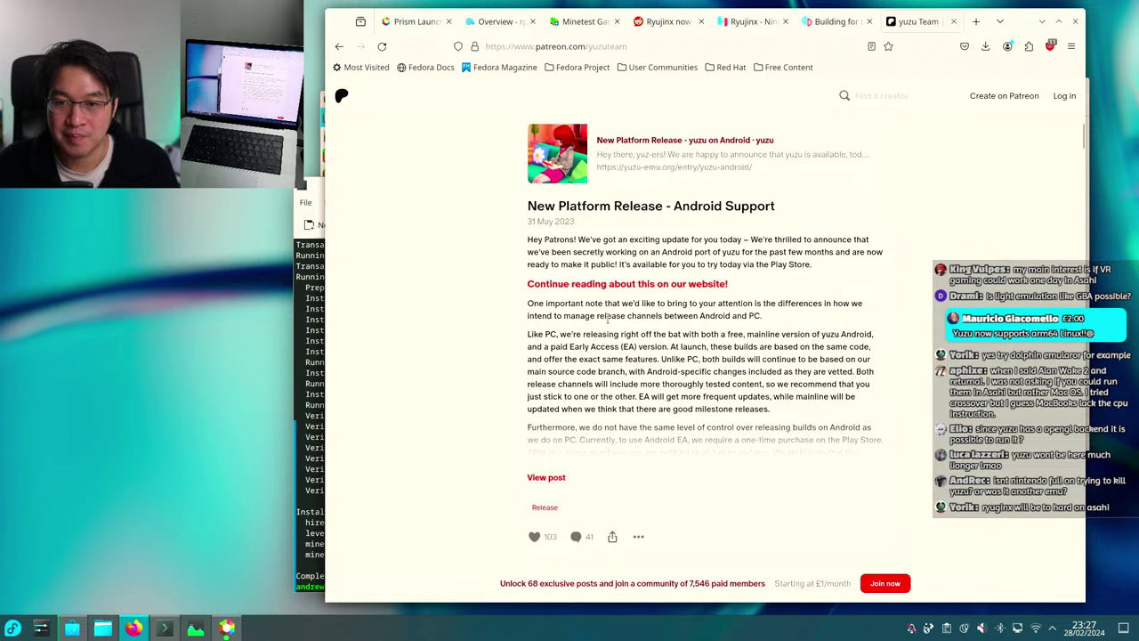
{"action": "scroll", "coordinate": [603, 325], "scroll_direction": "up", "scroll_amount": 3}
{"action": "scroll", "coordinate": [725, 280], "scroll_direction": "up", "scroll_amount": 6}
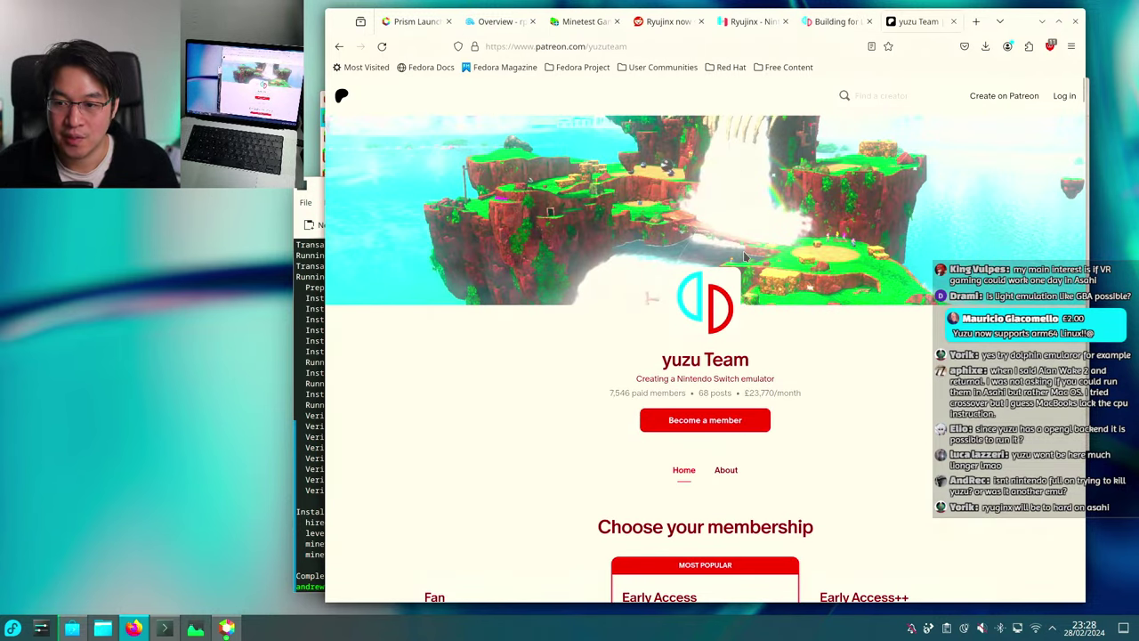
Return to the Ryujinx download page and review the builds offered for each platform and the build information.
{"action": "left_click", "coordinate": [832, 22]}
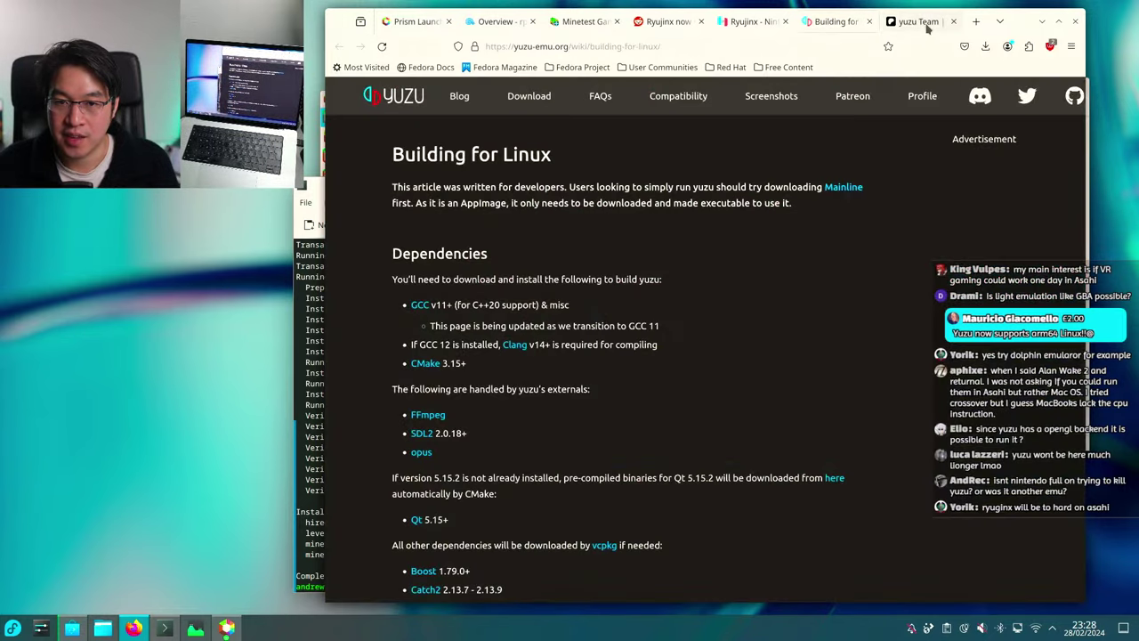
{"action": "left_click", "coordinate": [917, 21]}
{"action": "left_click", "coordinate": [832, 21]}
{"action": "left_click", "coordinate": [752, 27]}
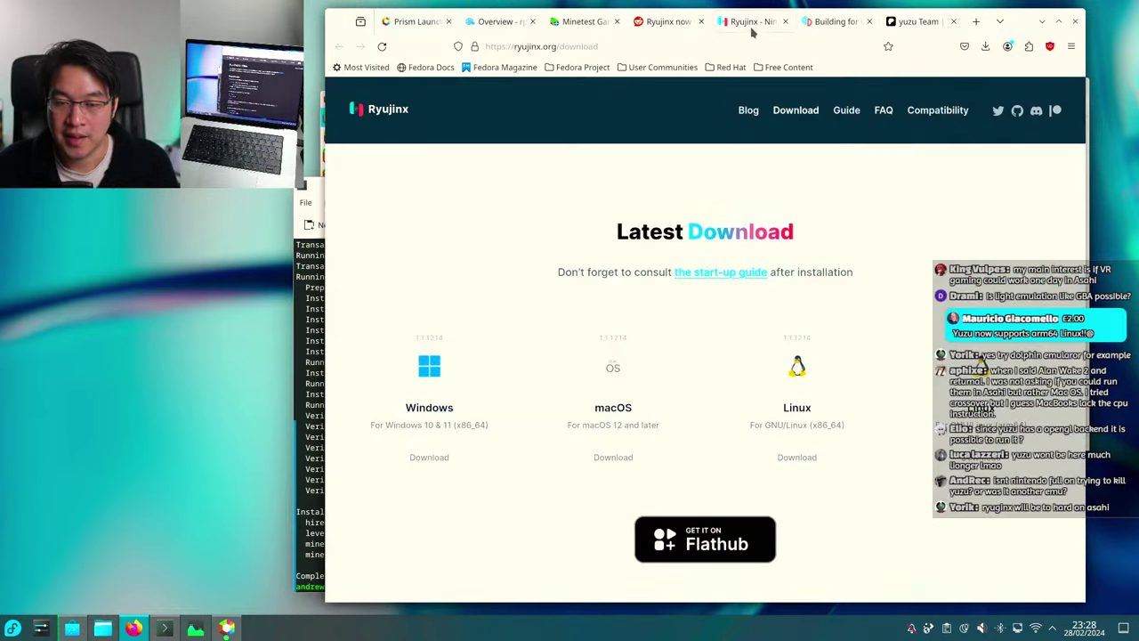
{"action": "scroll", "coordinate": [549, 307], "scroll_direction": "down", "scroll_amount": 3}
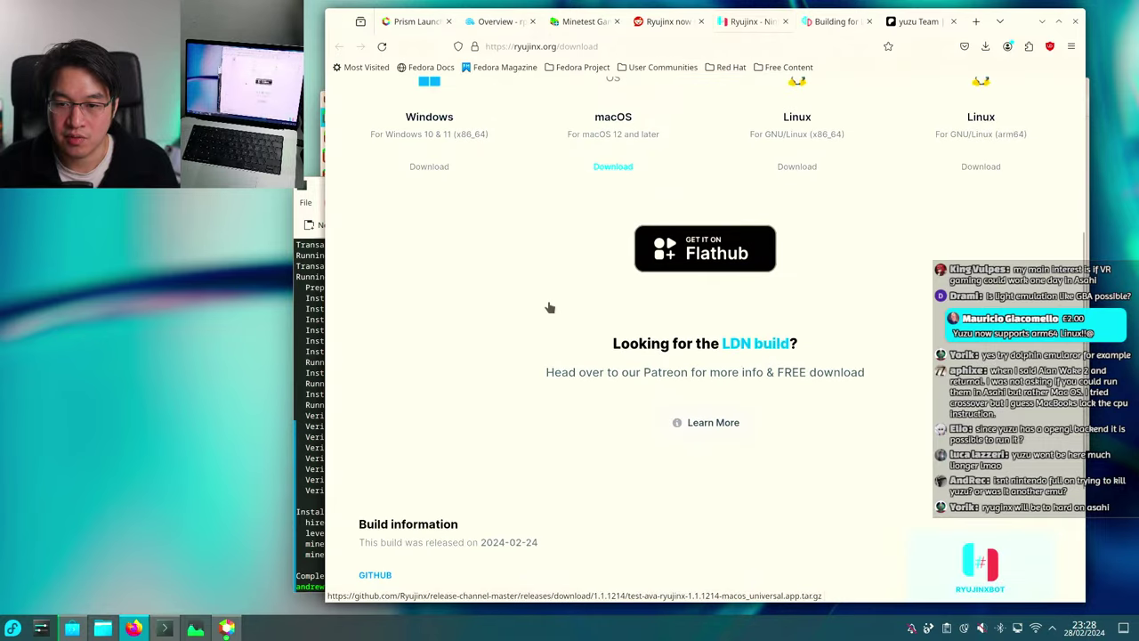
{"action": "scroll", "coordinate": [549, 307], "scroll_direction": "down", "scroll_amount": 3}
{"action": "scroll", "coordinate": [549, 307], "scroll_direction": "up", "scroll_amount": 6}
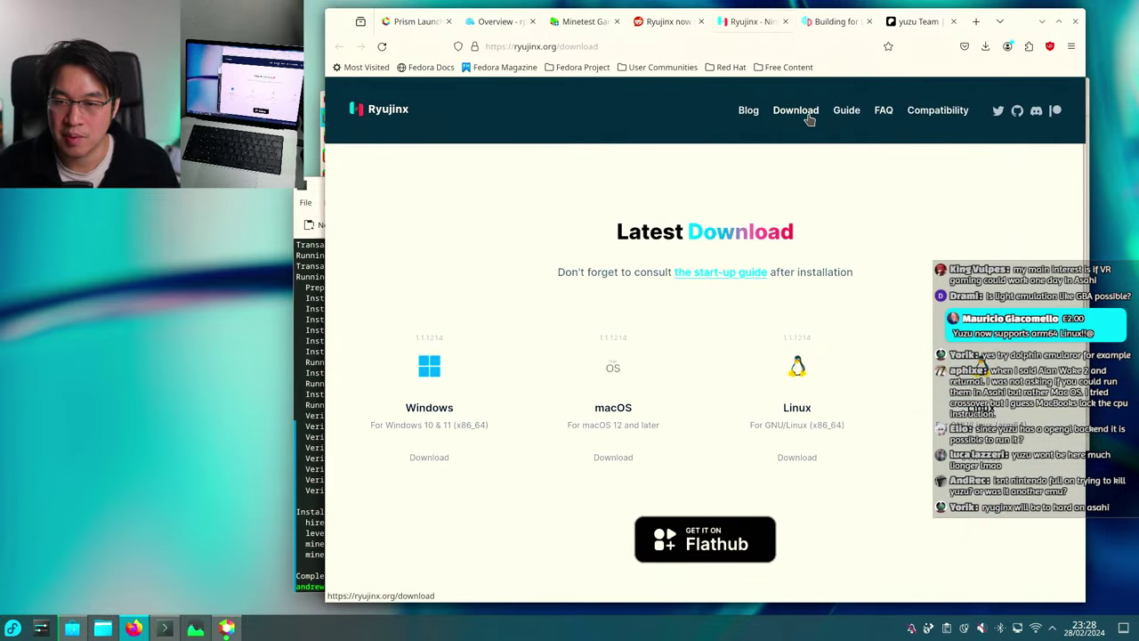
Download the Ryujinx 1.1.1214 build for GNU/Linux (x86_64).
{"action": "scroll", "coordinate": [755, 199], "scroll_direction": "down", "scroll_amount": 3}
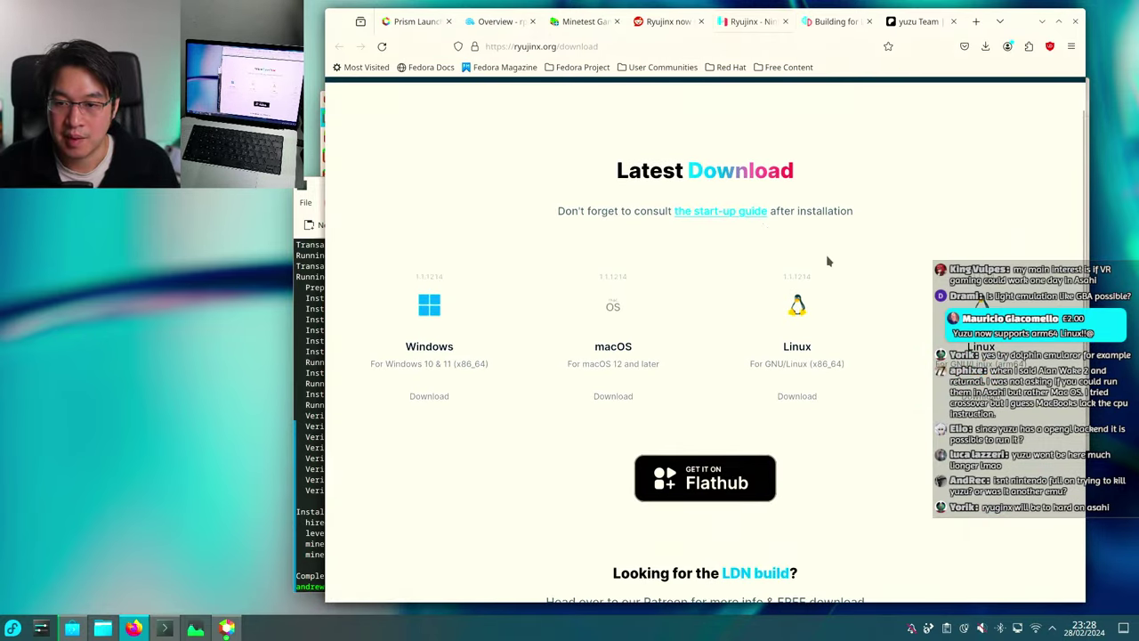
{"action": "left_click", "coordinate": [791, 167]}
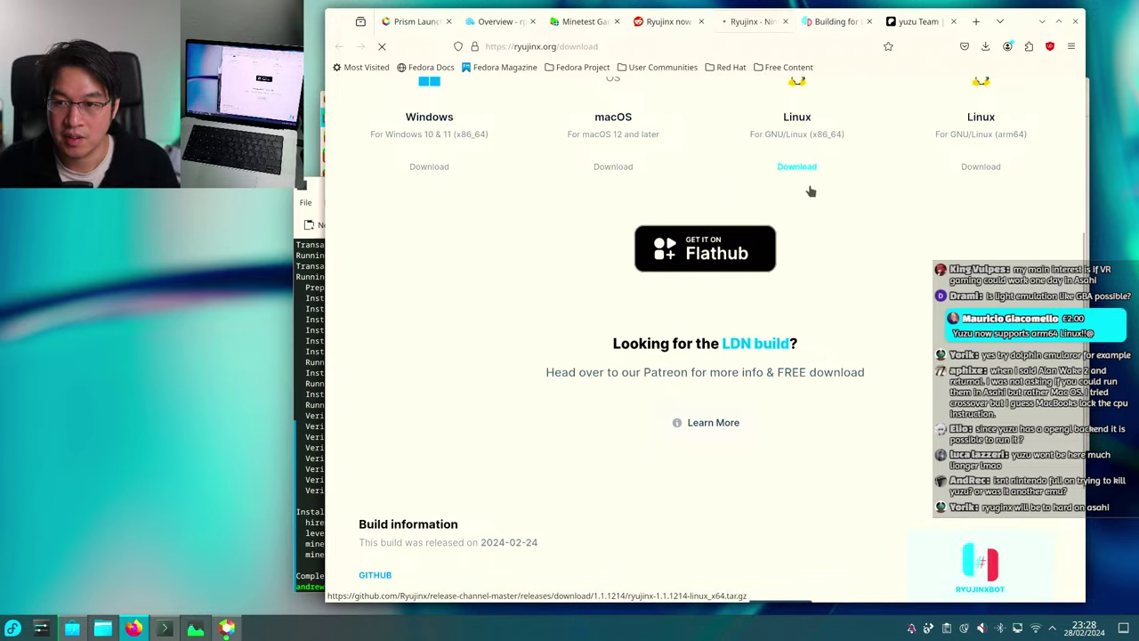
{"action": "left_click", "coordinate": [524, 244]}
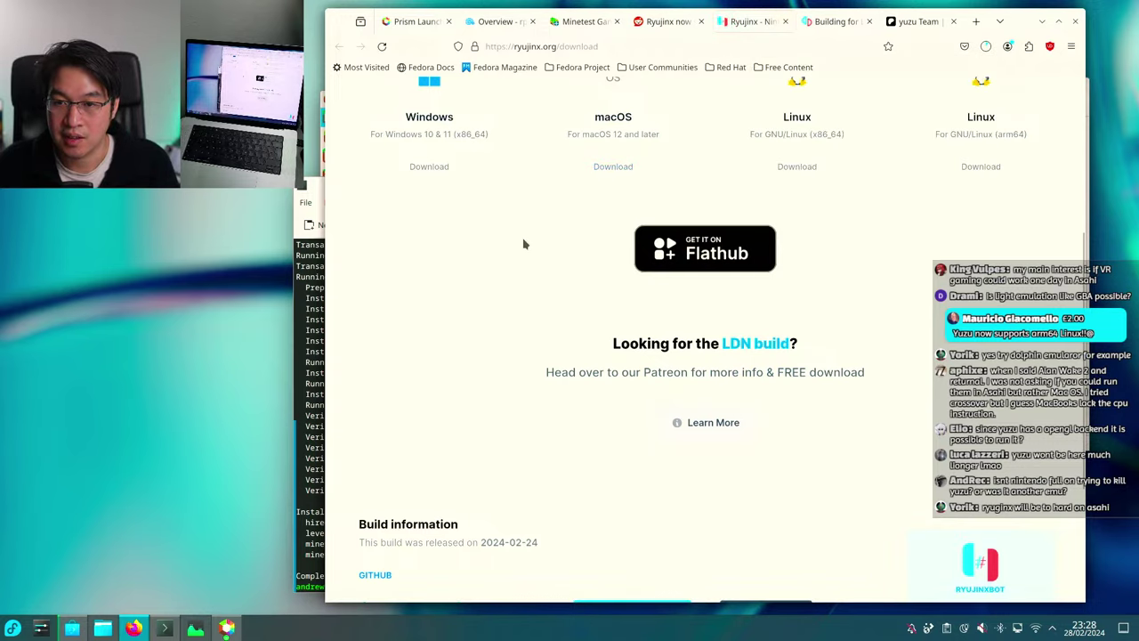
Download the Ryujinx 1.1.1214 build for GNU/Linux (arm64) and dismiss the downloads list.
{"action": "scroll", "coordinate": [804, 228], "scroll_direction": "up", "scroll_amount": 2}
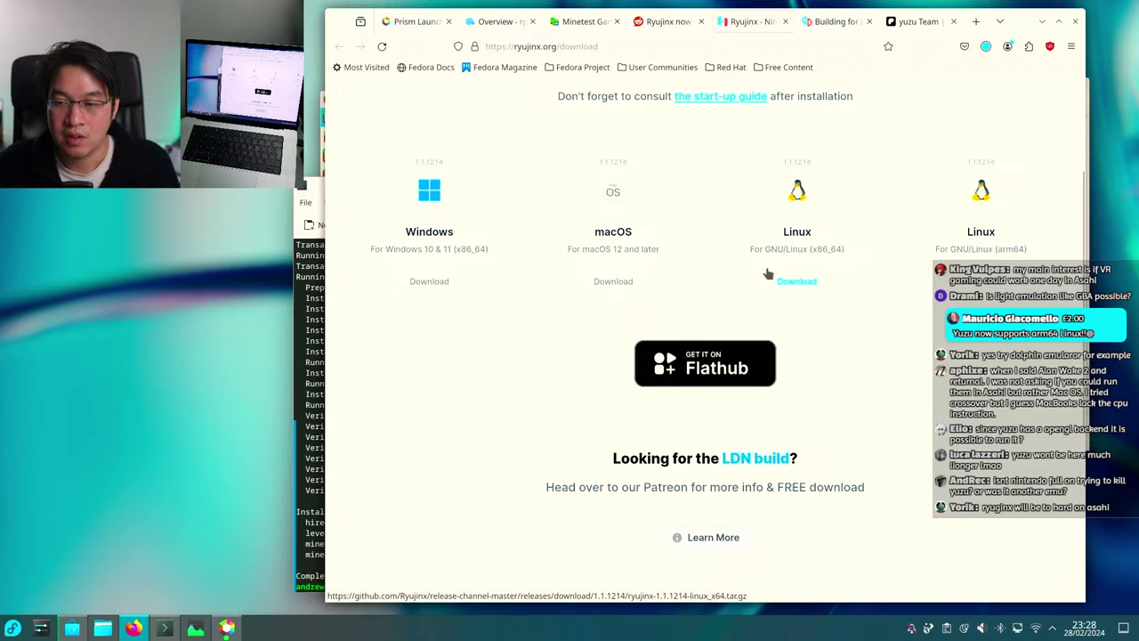
{"action": "scroll", "coordinate": [796, 265], "scroll_direction": "down", "scroll_amount": 1}
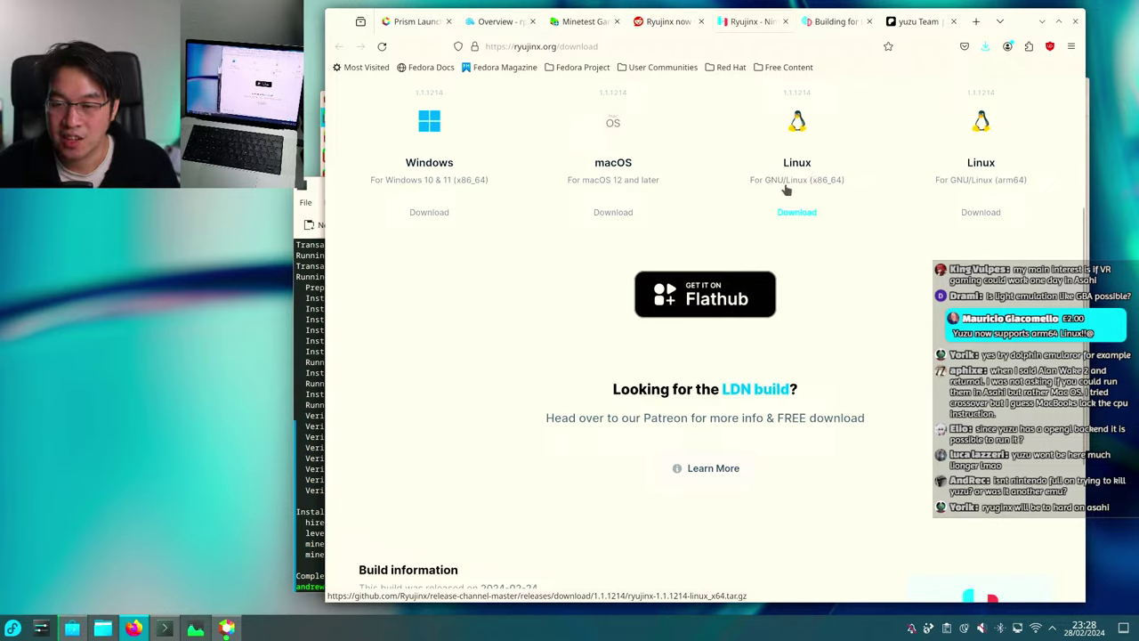
{"action": "left_click", "coordinate": [979, 208]}
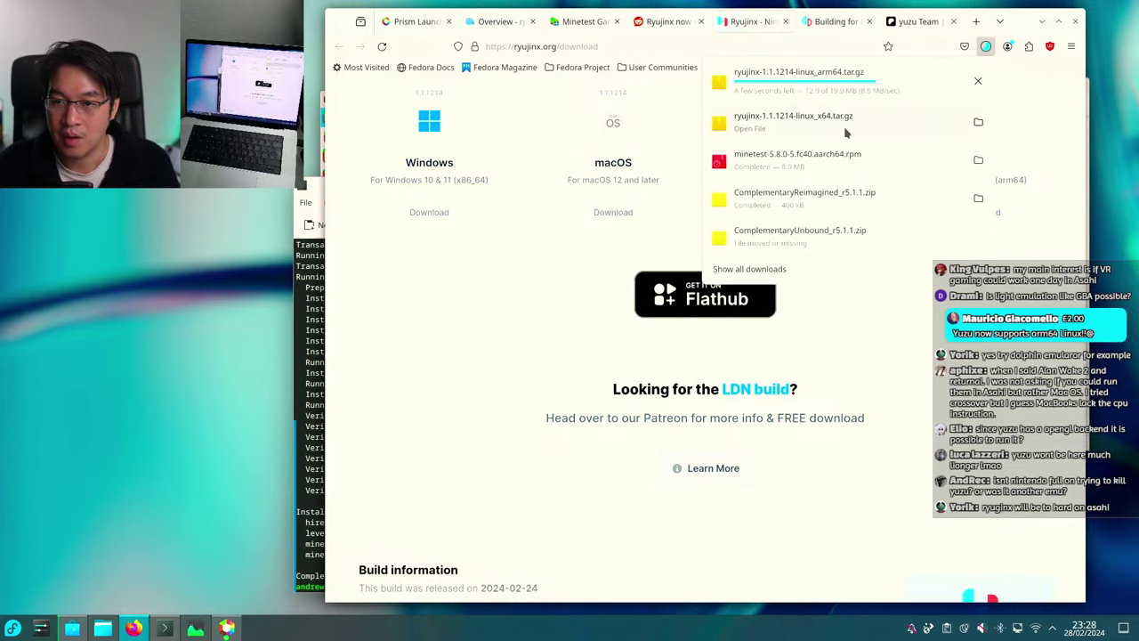
{"action": "left_click", "coordinate": [1032, 140]}
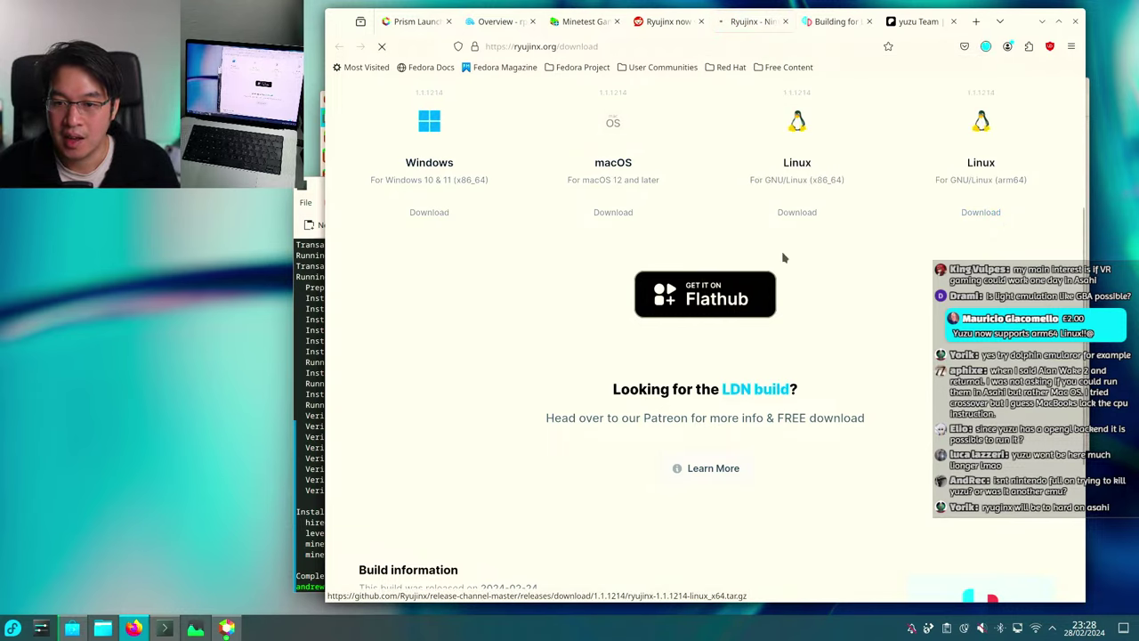
Open Ryujinx's Flathub listing from the download page, widen the browser window and look through the listing's screenshots.
{"action": "scroll", "coordinate": [783, 257], "scroll_direction": "up", "scroll_amount": 1}
{"action": "left_click", "coordinate": [717, 372]}
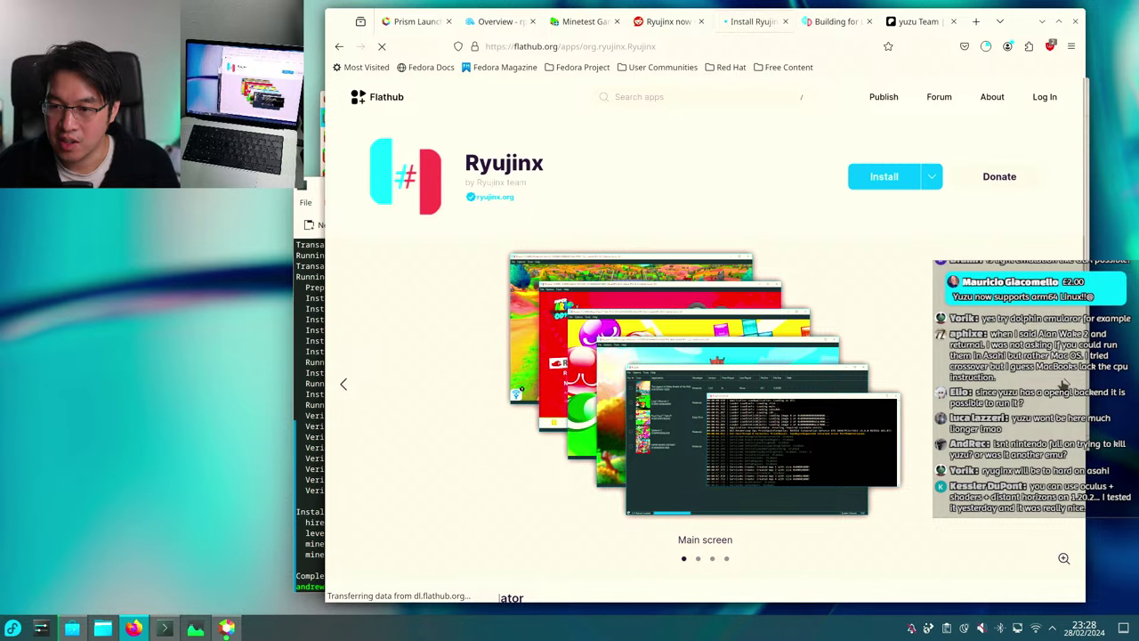
{"action": "scroll", "coordinate": [705, 356], "scroll_direction": "down", "scroll_amount": 1}
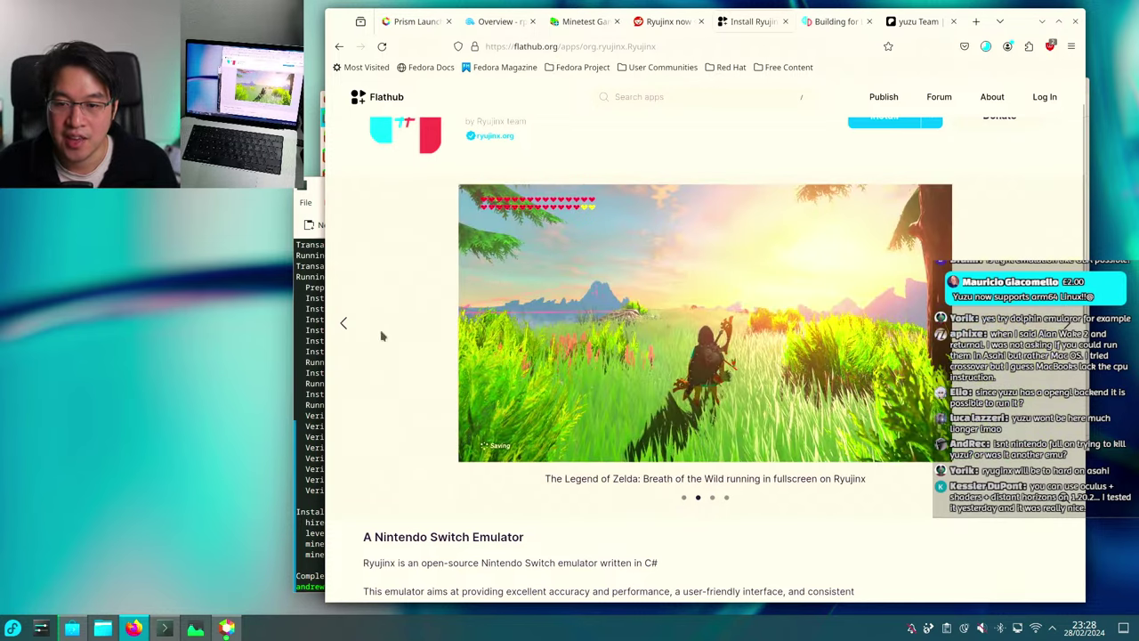
{"action": "left_click", "coordinate": [349, 325]}
{"action": "scroll", "coordinate": [710, 371], "scroll_direction": "down", "scroll_amount": 1}
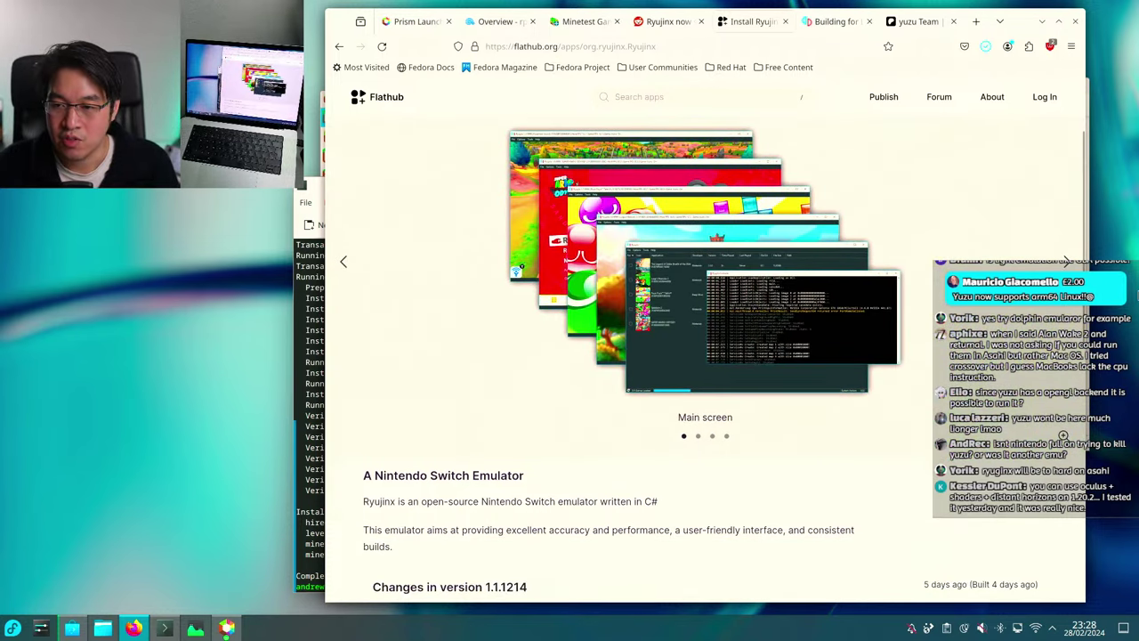
{"action": "left_click_drag", "start_coordinate": [1089, 237], "coordinate": [1118, 238]}
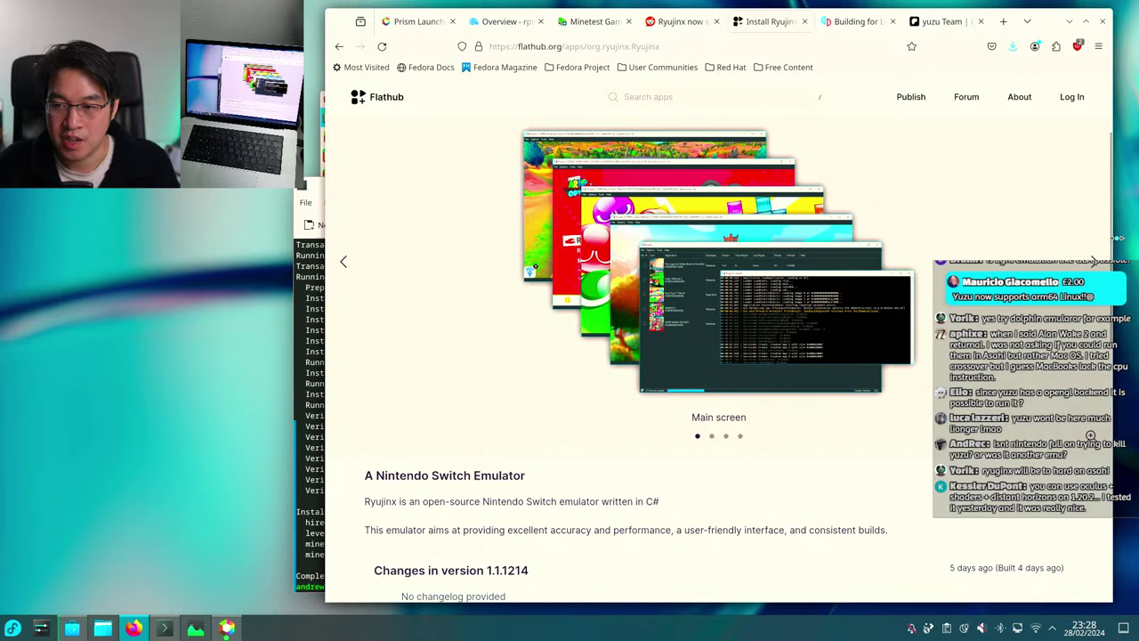
{"action": "left_click", "coordinate": [1096, 263]}
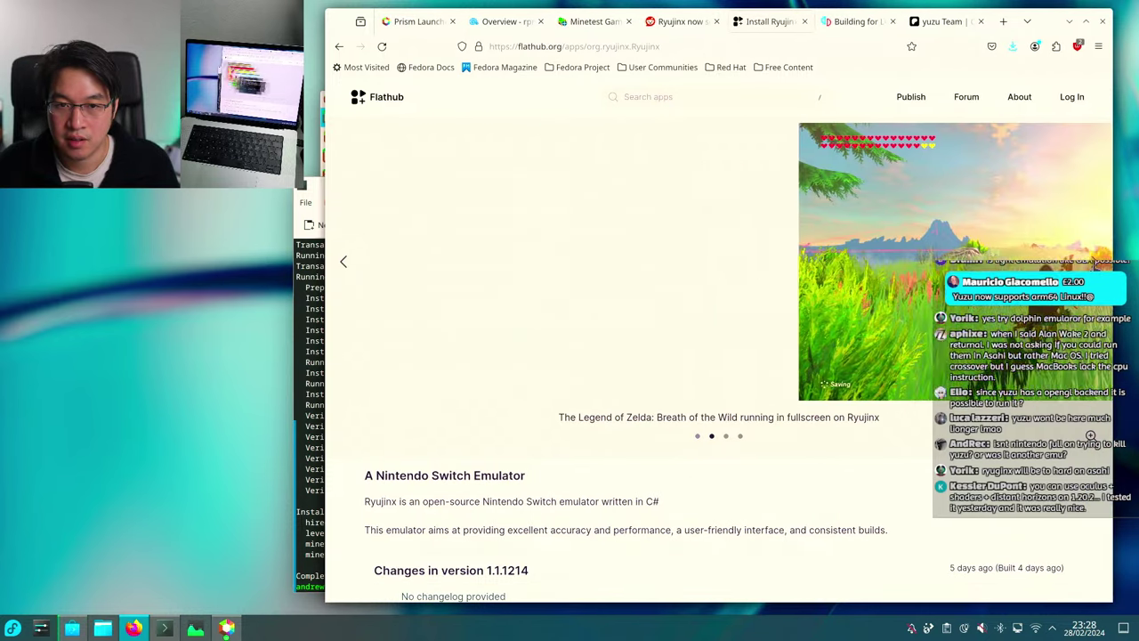
{"action": "left_click", "coordinate": [1096, 263]}
{"action": "left_click", "coordinate": [1097, 264]}
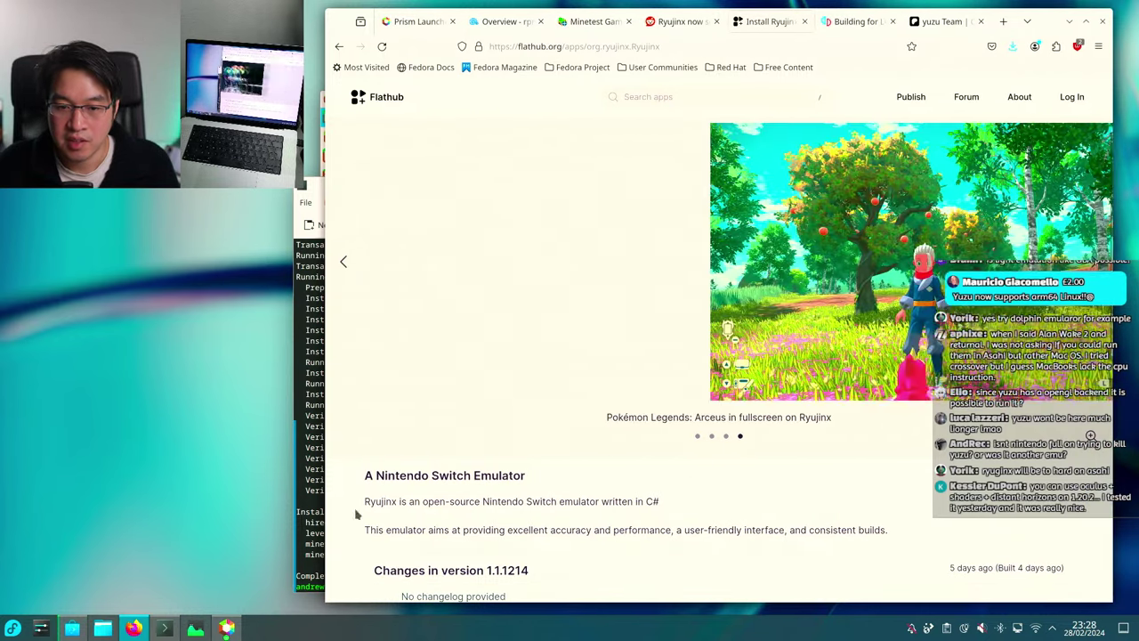
Switch to Discover, search the Games category for "ryujinx" and "yuzu", and return to the browser.
{"action": "left_click", "coordinate": [83, 630]}
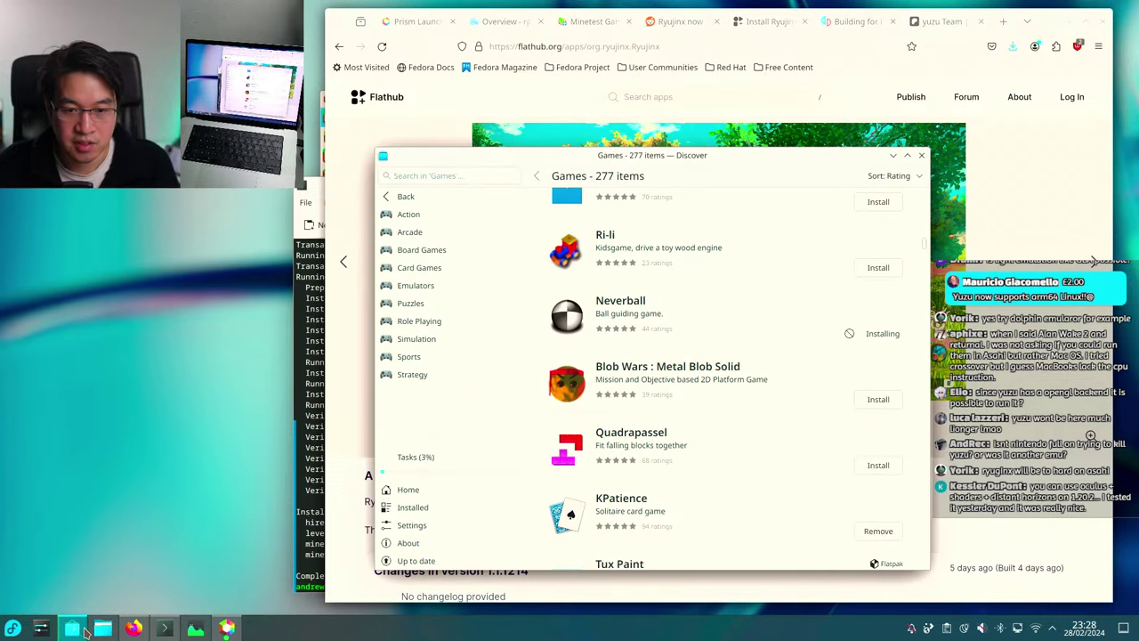
{"action": "type", "text": "ryujinx"}
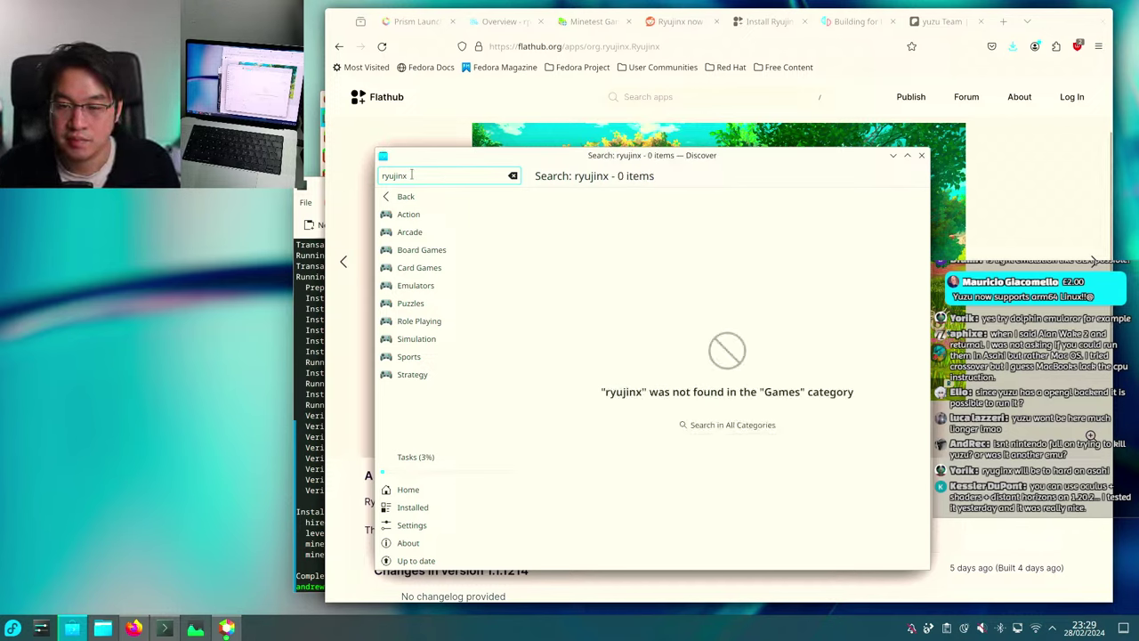
{"action": "left_click_drag", "start_coordinate": [411, 175], "coordinate": [336, 175]}
{"action": "type", "text": "yuzu"}
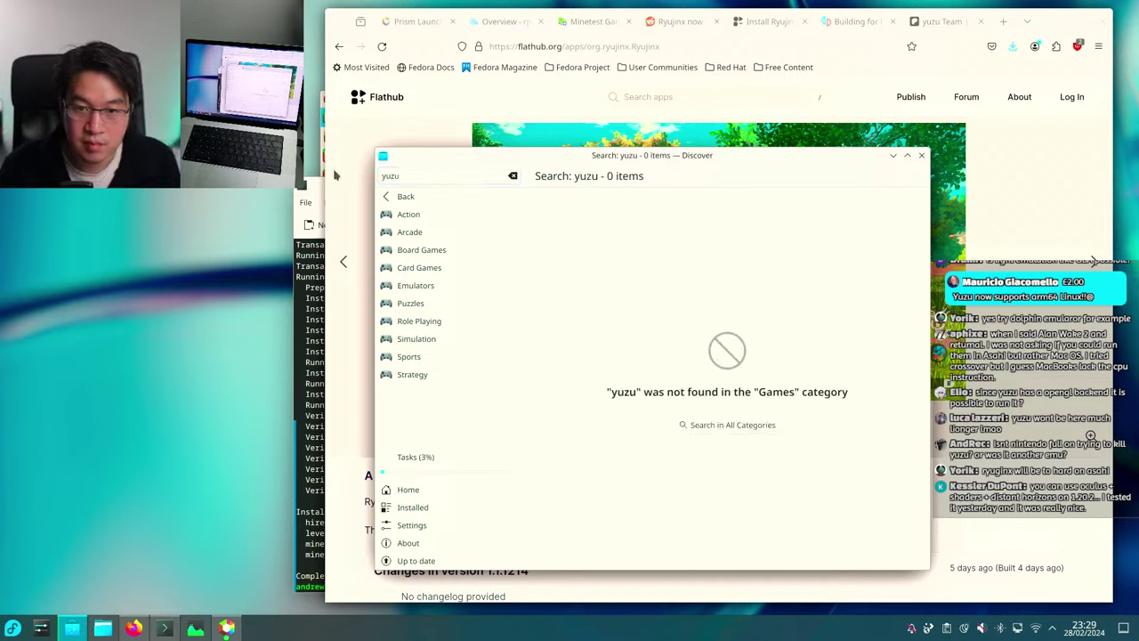
{"action": "left_click", "coordinate": [1044, 174]}
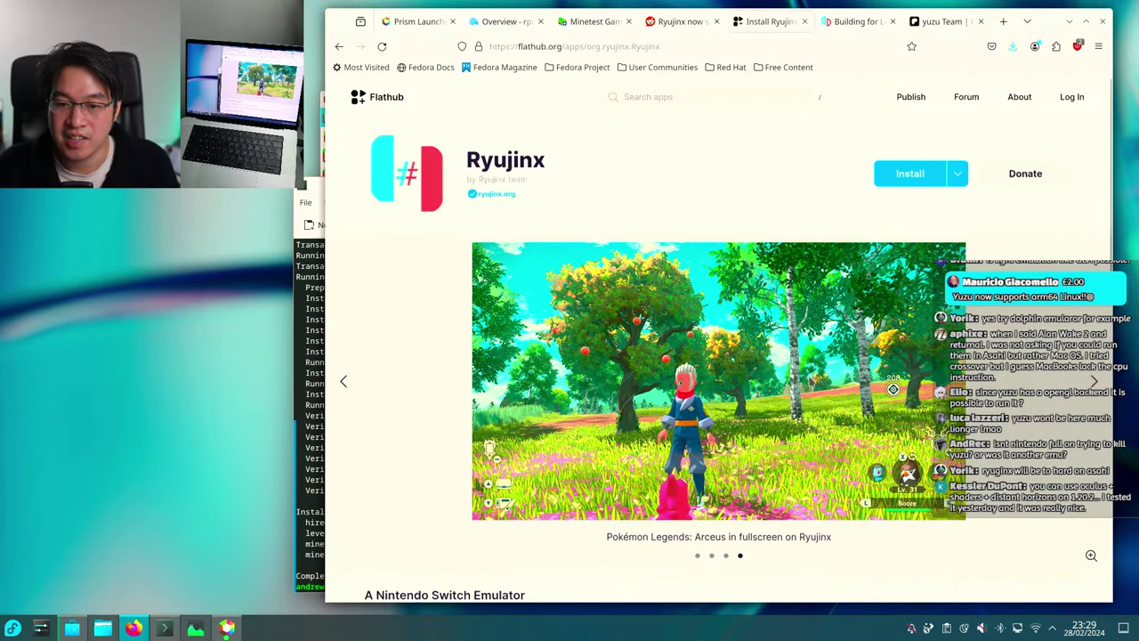
Switch to the Dolphin file manager and open the Downloads folder in a second tab.
{"action": "left_click", "coordinate": [94, 629]}
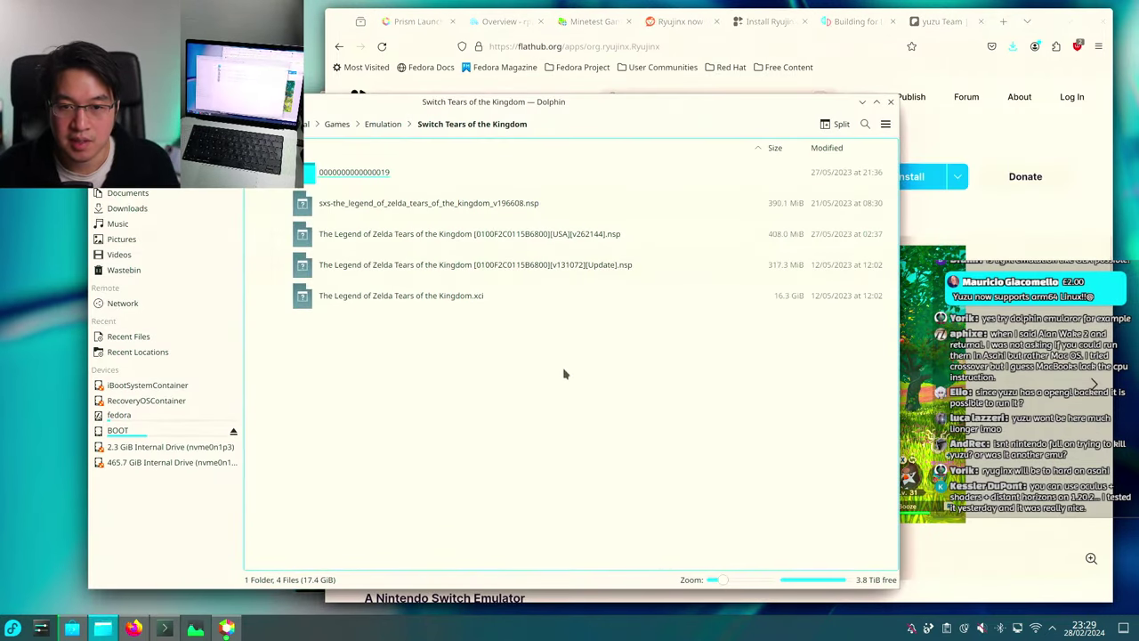
{"action": "left_click_drag", "start_coordinate": [508, 100], "coordinate": [750, 85]}
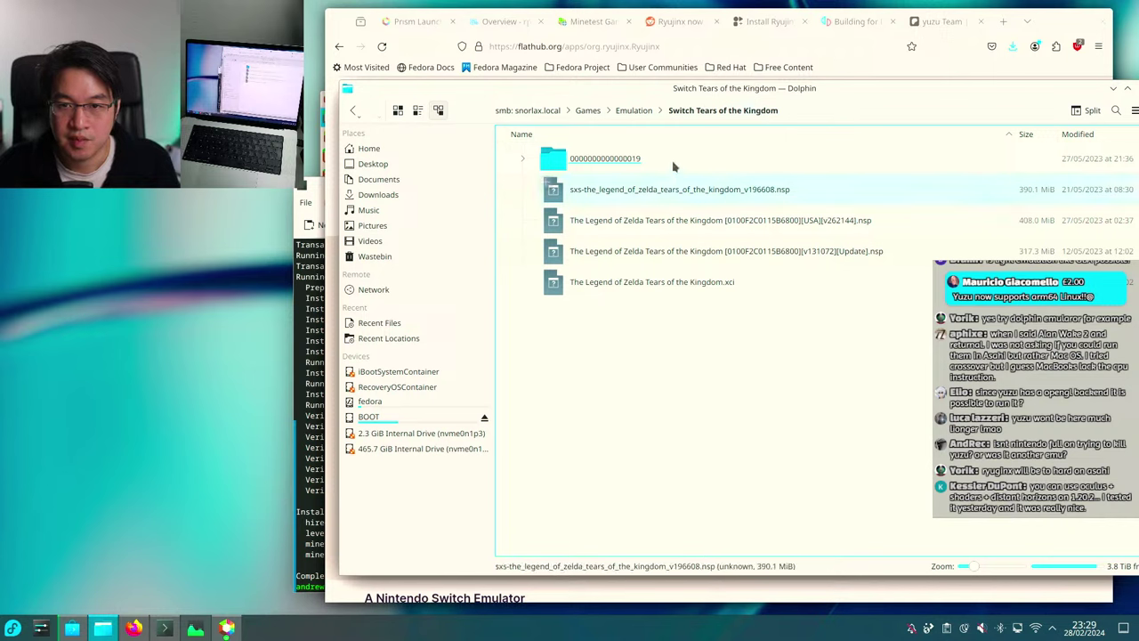
{"action": "key", "text": "ctrl+t"}
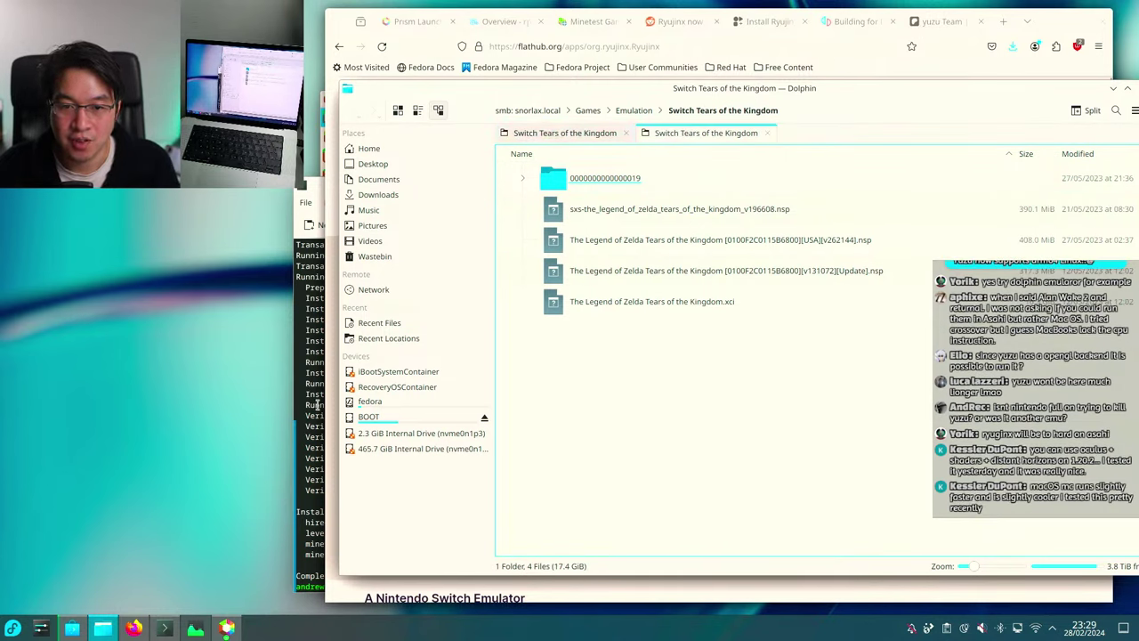
{"action": "left_click", "coordinate": [388, 196]}
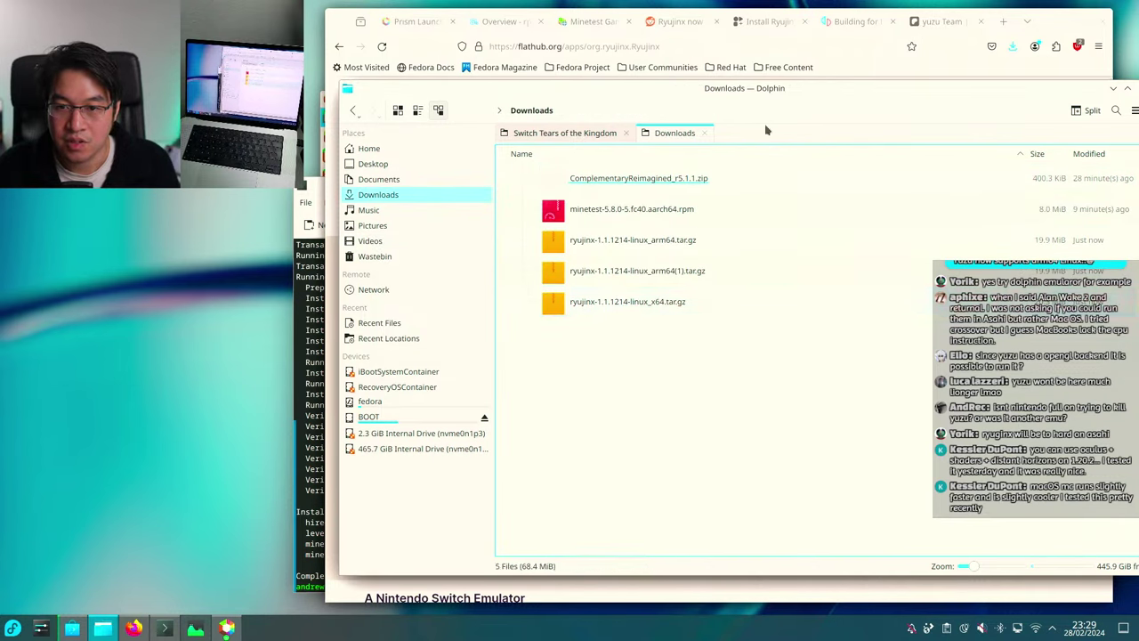
Move the duplicate ryujinx-1.1.1214-linux_arm64(1).tar.gz and the ryujinx-1.1.1214-linux_x64.tar.gz archives to the Wastebin.
{"action": "right_click", "coordinate": [666, 276]}
{"action": "left_click", "coordinate": [714, 401]}
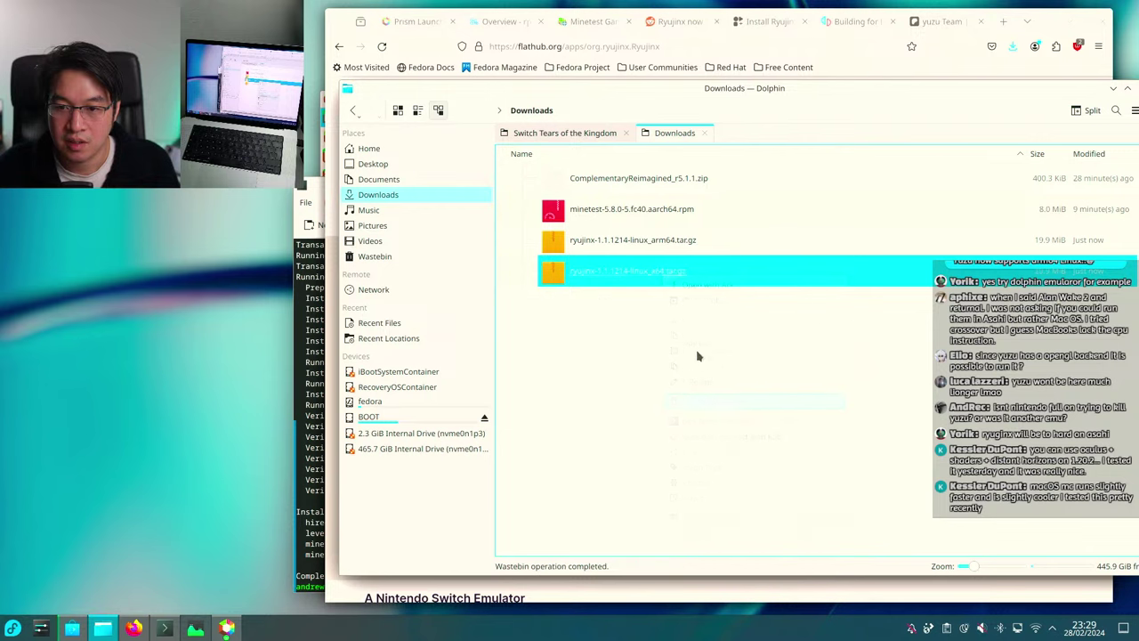
{"action": "right_click", "coordinate": [683, 281]}
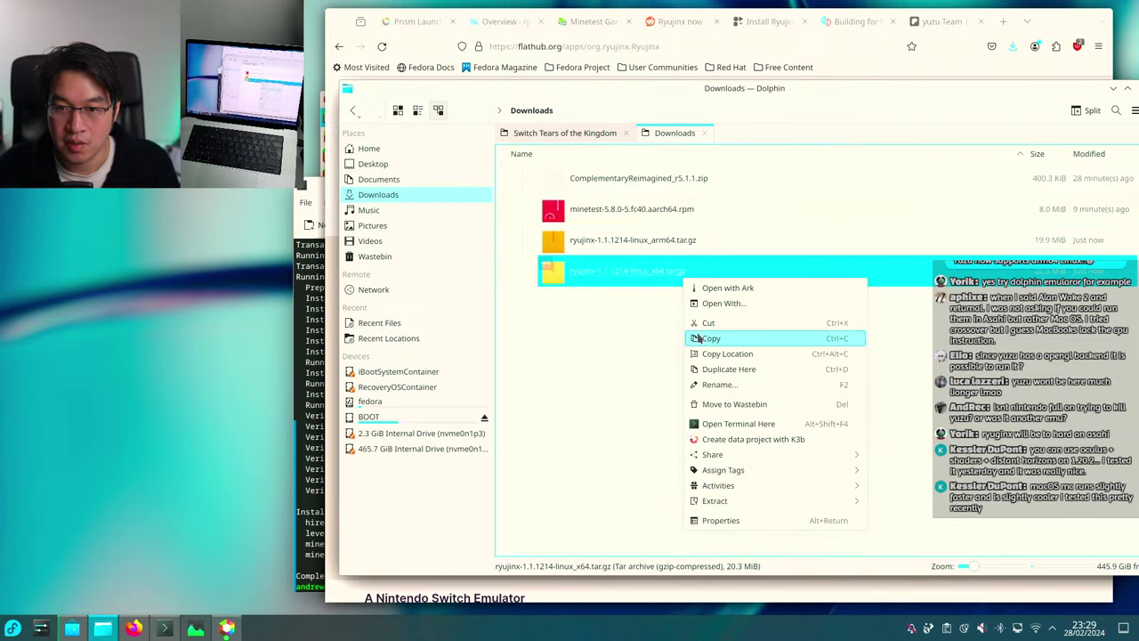
{"action": "left_click", "coordinate": [739, 406]}
Extract ryujinx-1.1.1214-linux_arm64.tar.gz into Downloads, open the extracted publish folder and expand its mime subfolder.
{"action": "right_click", "coordinate": [629, 248]}
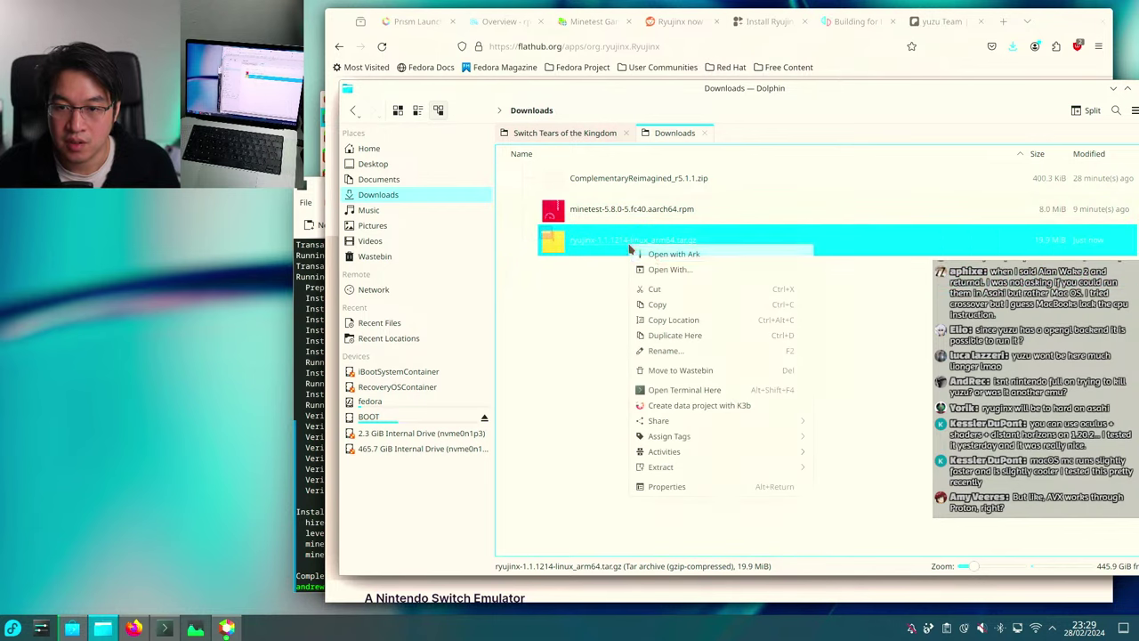
{"action": "mouse_move", "coordinate": [715, 466]}
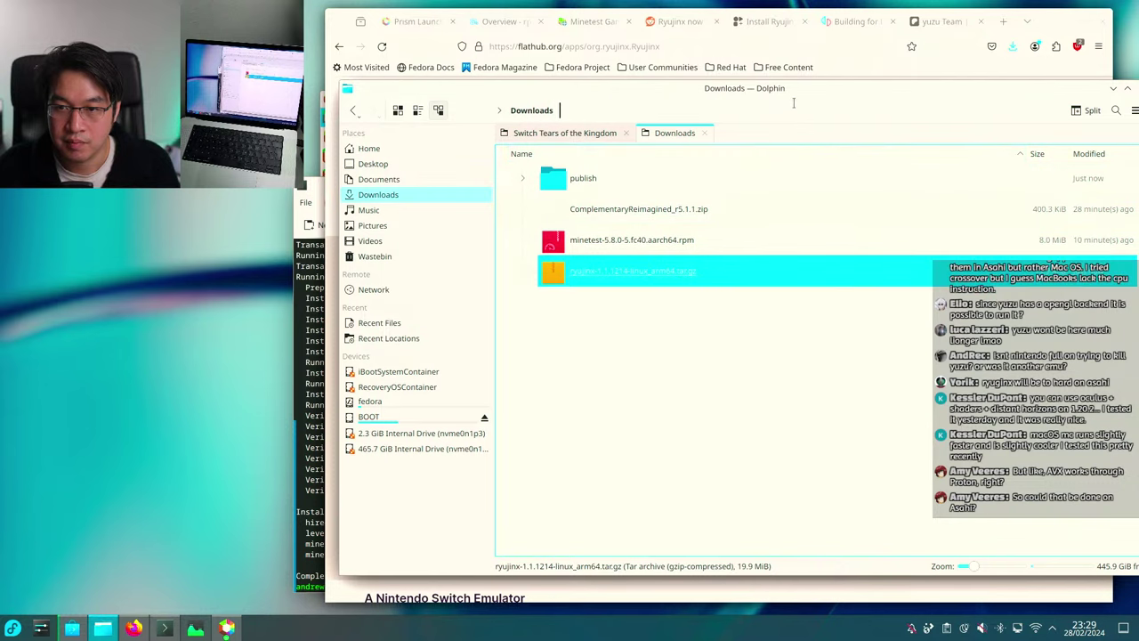
{"action": "left_click_drag", "start_coordinate": [781, 89], "coordinate": [699, 92]}
{"action": "left_click", "coordinate": [544, 176]}
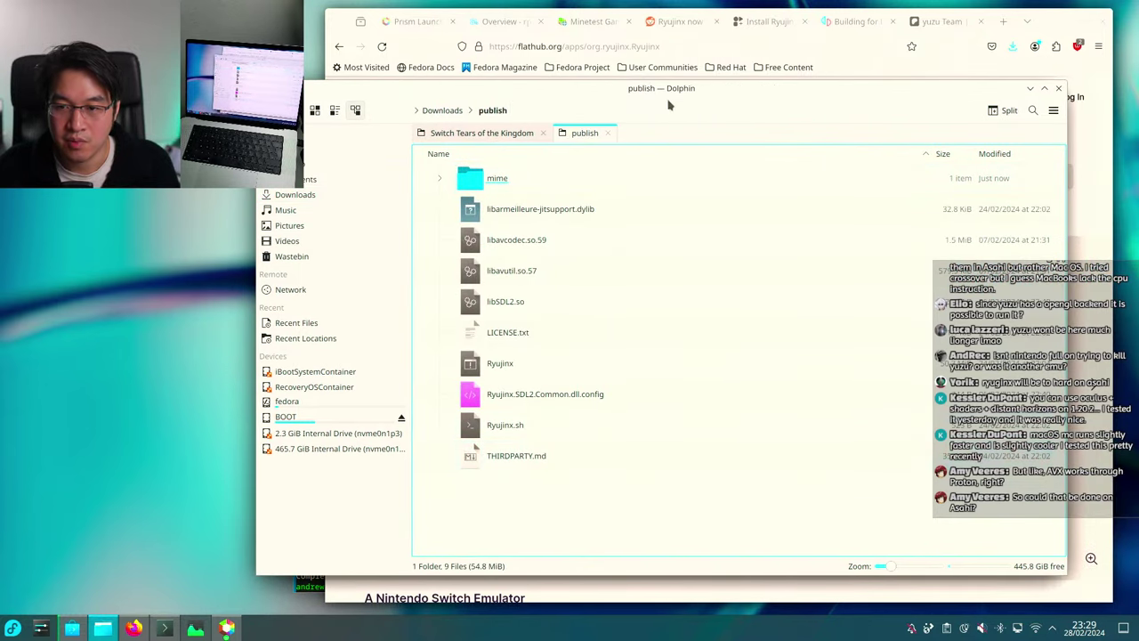
{"action": "left_click_drag", "start_coordinate": [666, 99], "coordinate": [593, 100]}
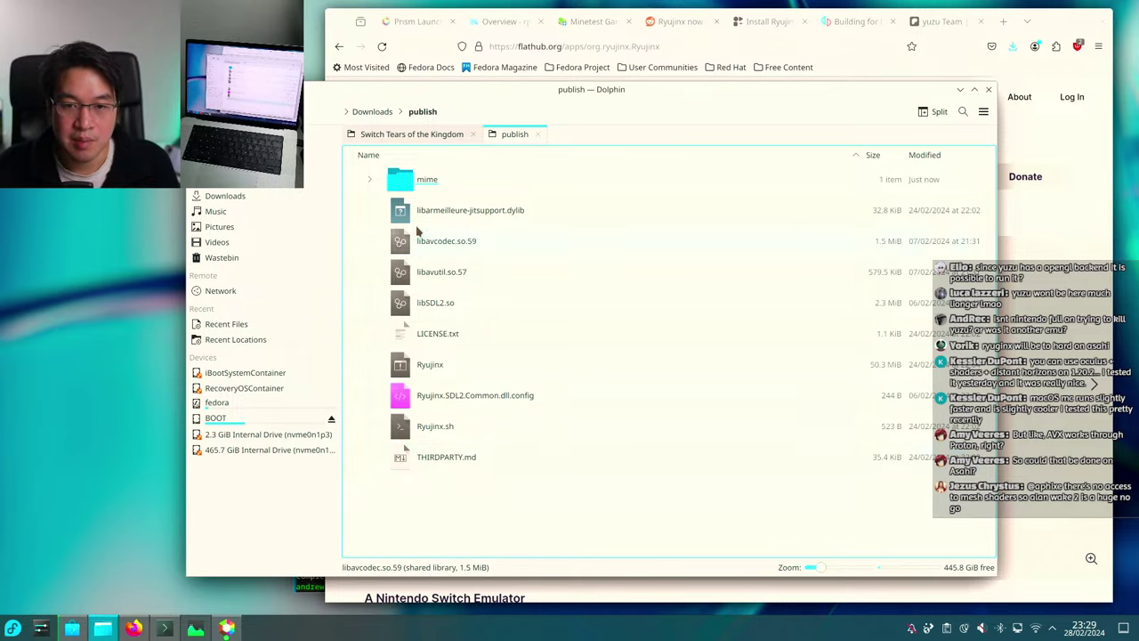
{"action": "left_click", "coordinate": [370, 179]}
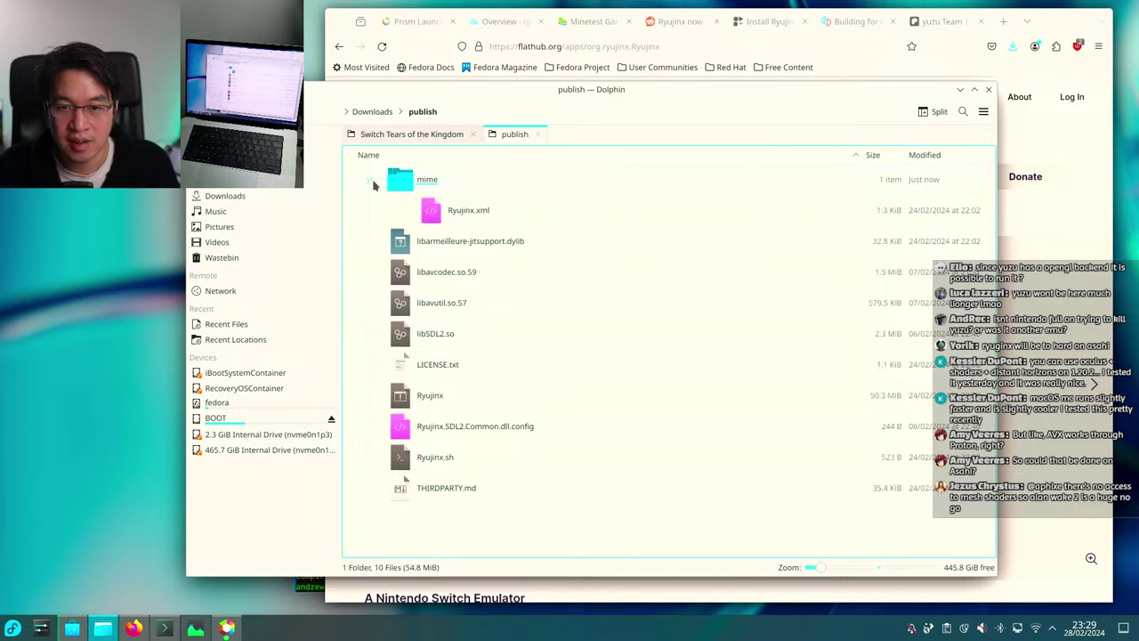
Execute the Ryujinx file from the publish folder, dismiss the missing keys error and move the emulator window into view.
{"action": "left_click", "coordinate": [522, 405]}
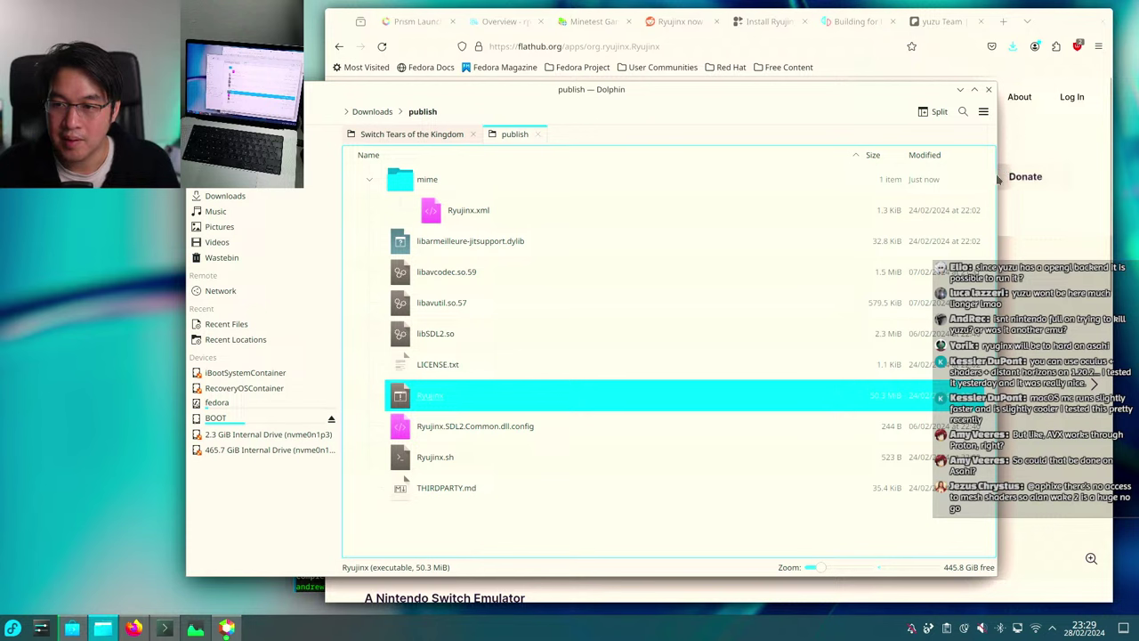
{"action": "left_click_drag", "start_coordinate": [998, 175], "coordinate": [897, 175]}
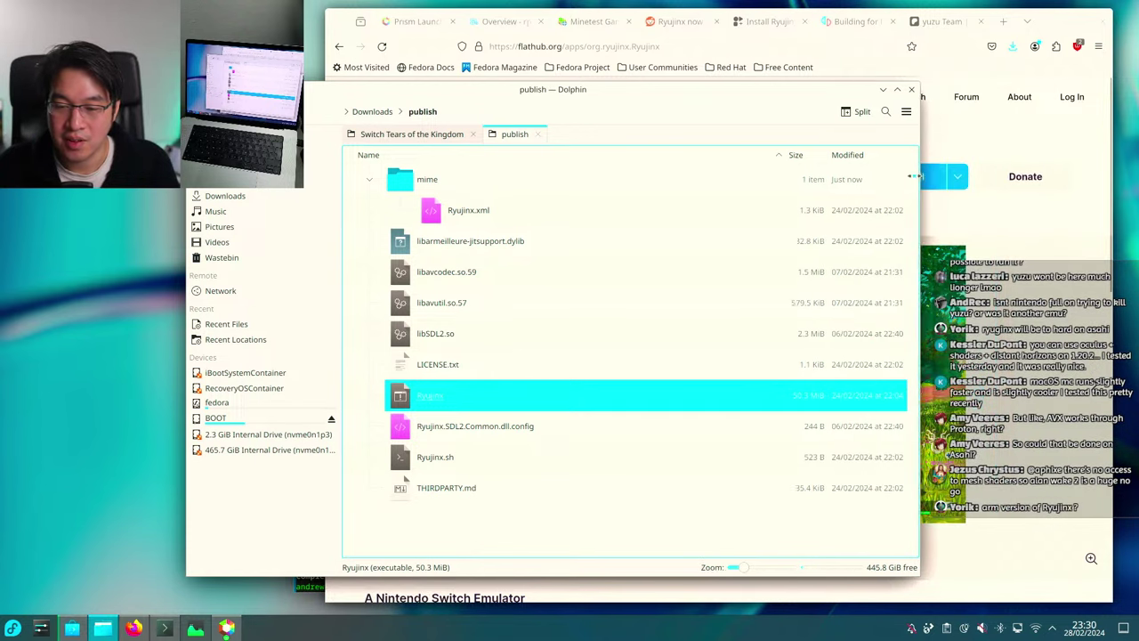
{"action": "left_click", "coordinate": [492, 484]}
{"action": "double_click", "coordinate": [539, 407]}
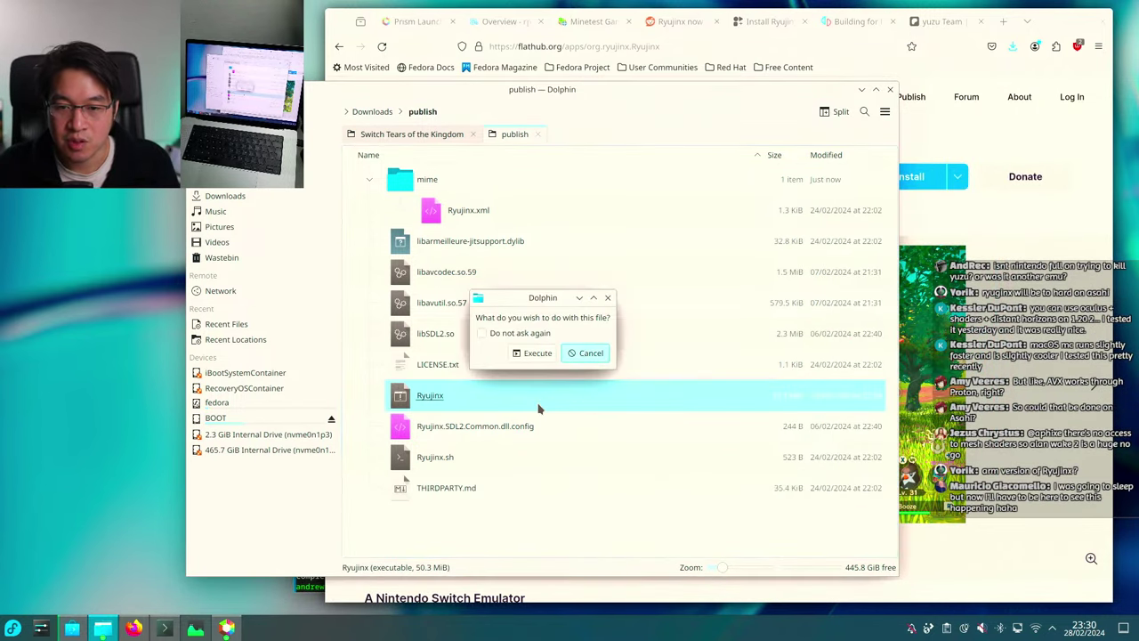
{"action": "left_click", "coordinate": [538, 354]}
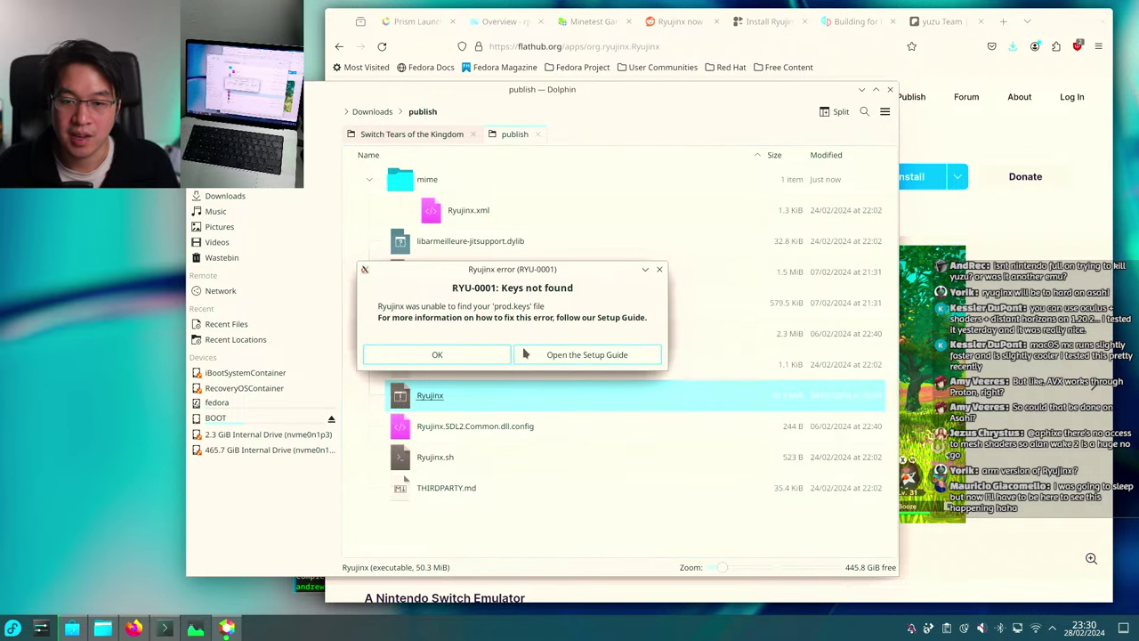
{"action": "left_click", "coordinate": [492, 356]}
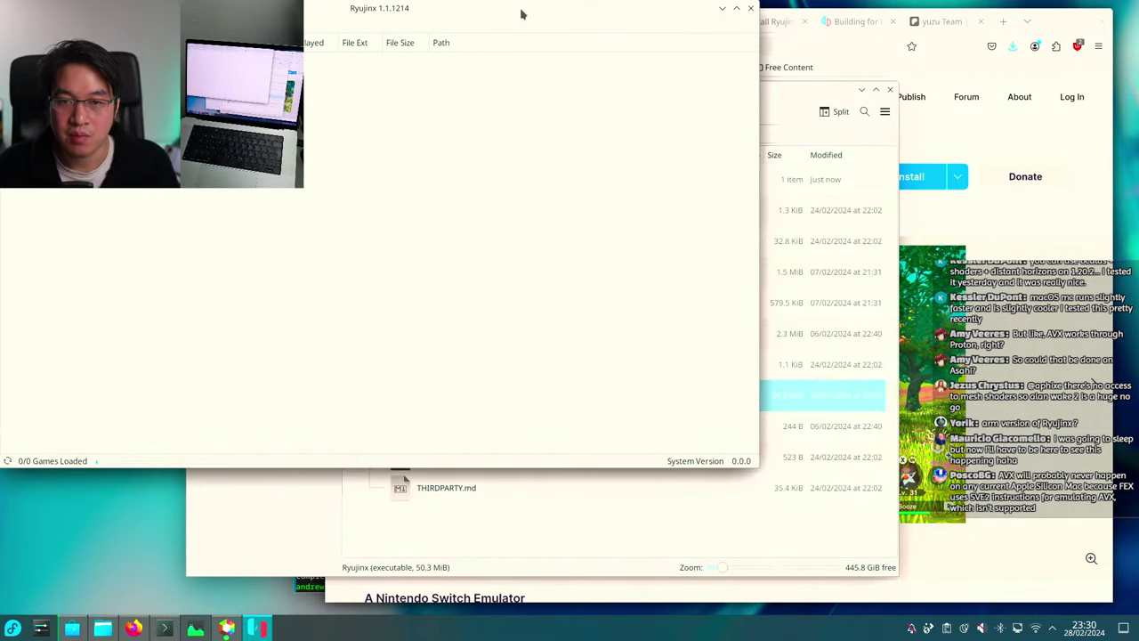
{"action": "left_click_drag", "start_coordinate": [523, 14], "coordinate": [829, 56]}
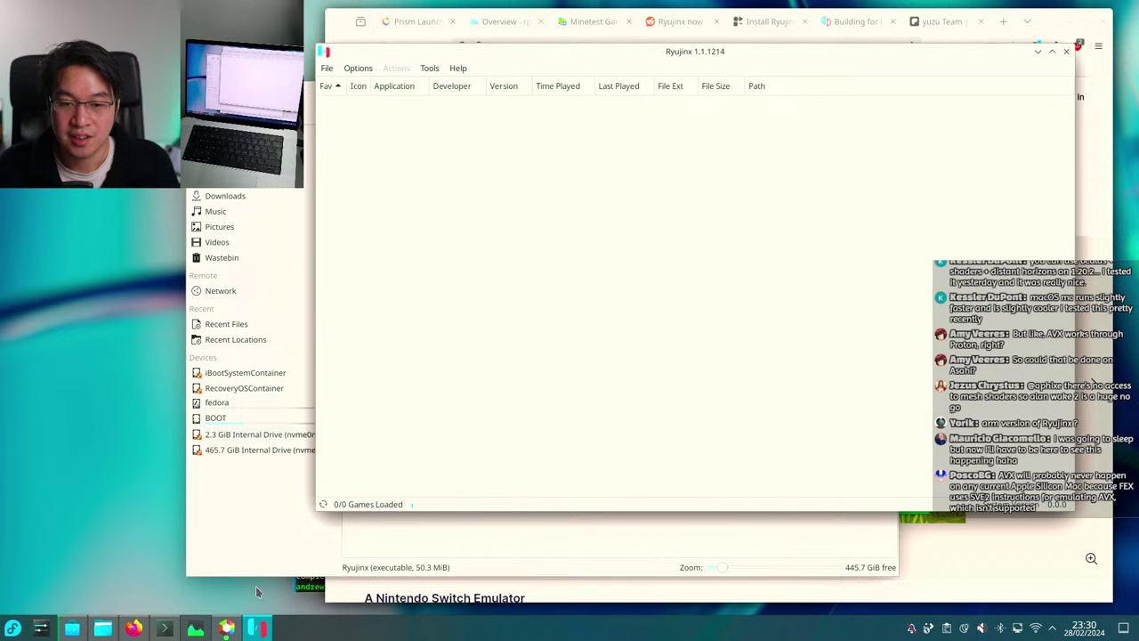
Return to Dolphin's Switch Tears of the Kingdom tab and go up to the parent Emulation folder.
{"action": "left_click", "coordinate": [76, 628]}
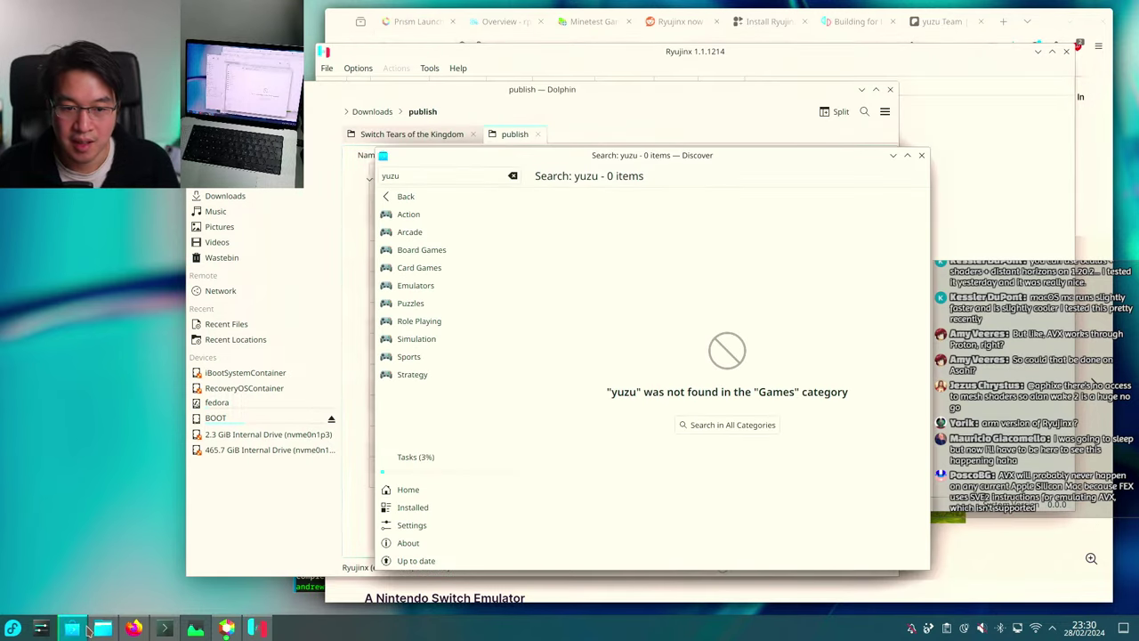
{"action": "left_click", "coordinate": [231, 516]}
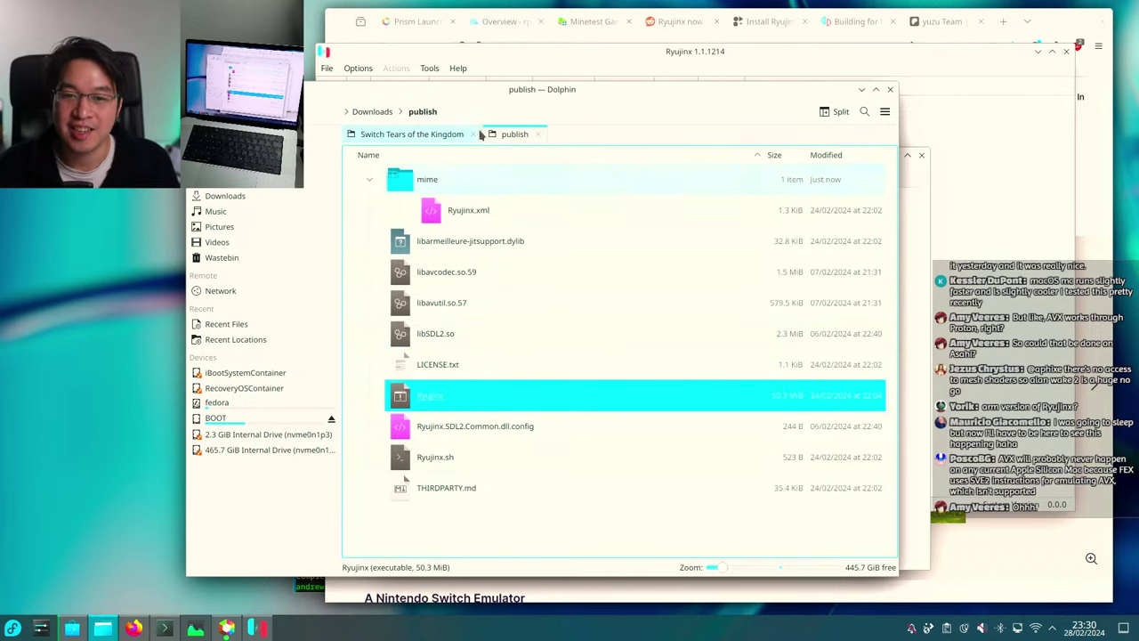
{"action": "left_click", "coordinate": [454, 139]}
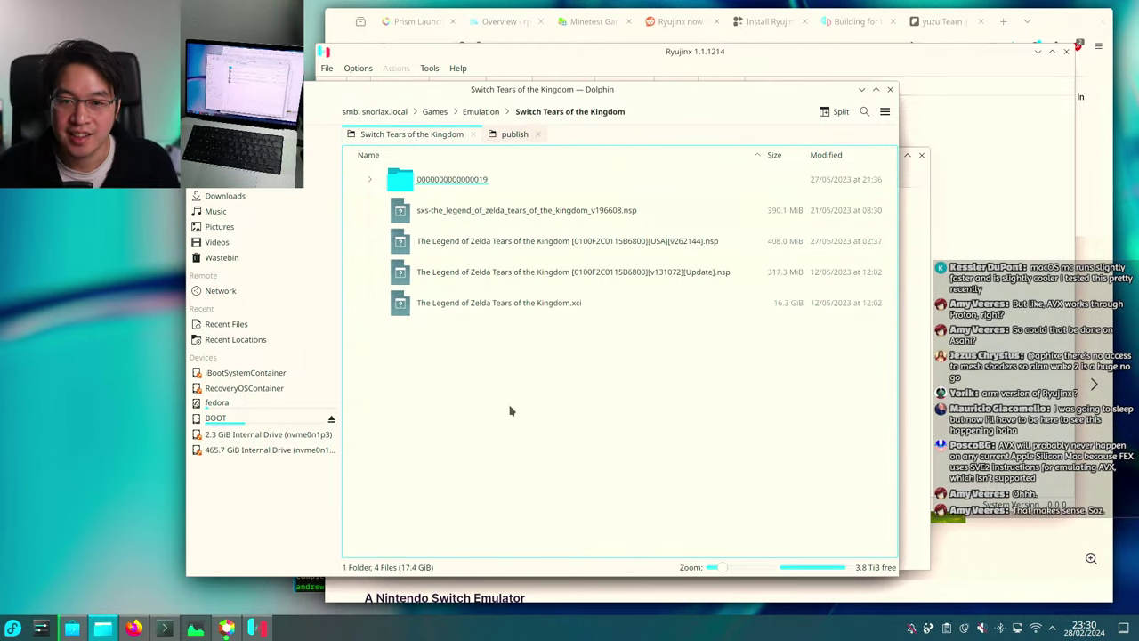
{"action": "left_click", "coordinate": [486, 119]}
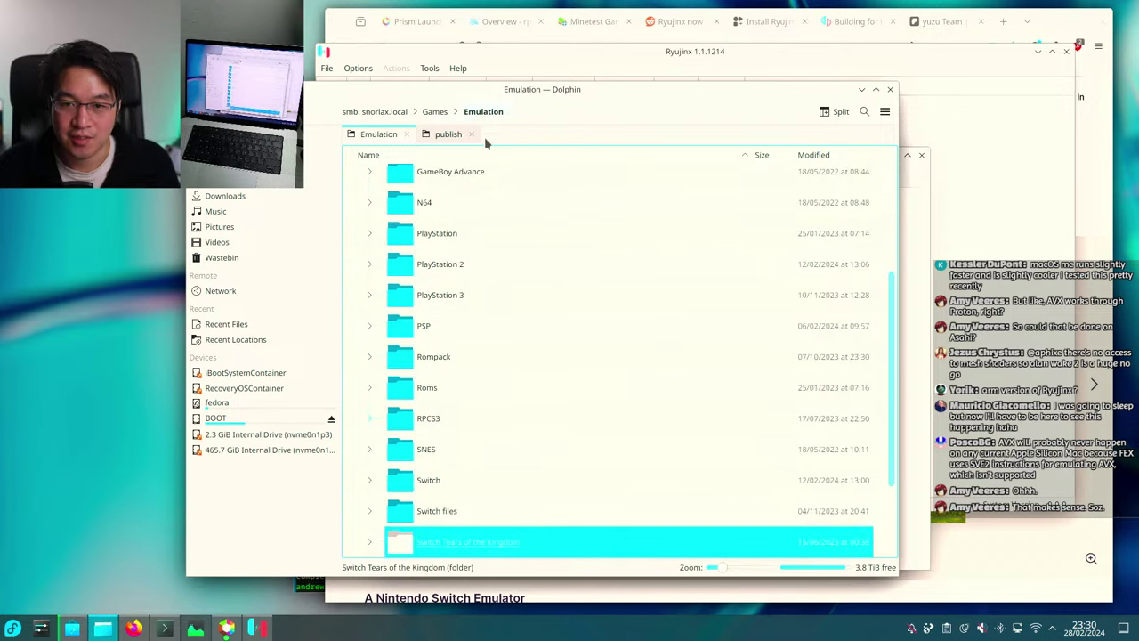
Open the Switch files folder, select the Firmware 17.0.0 folder and reposition the Dolphin window.
{"action": "left_click", "coordinate": [474, 506]}
{"action": "left_click", "coordinate": [474, 506]}
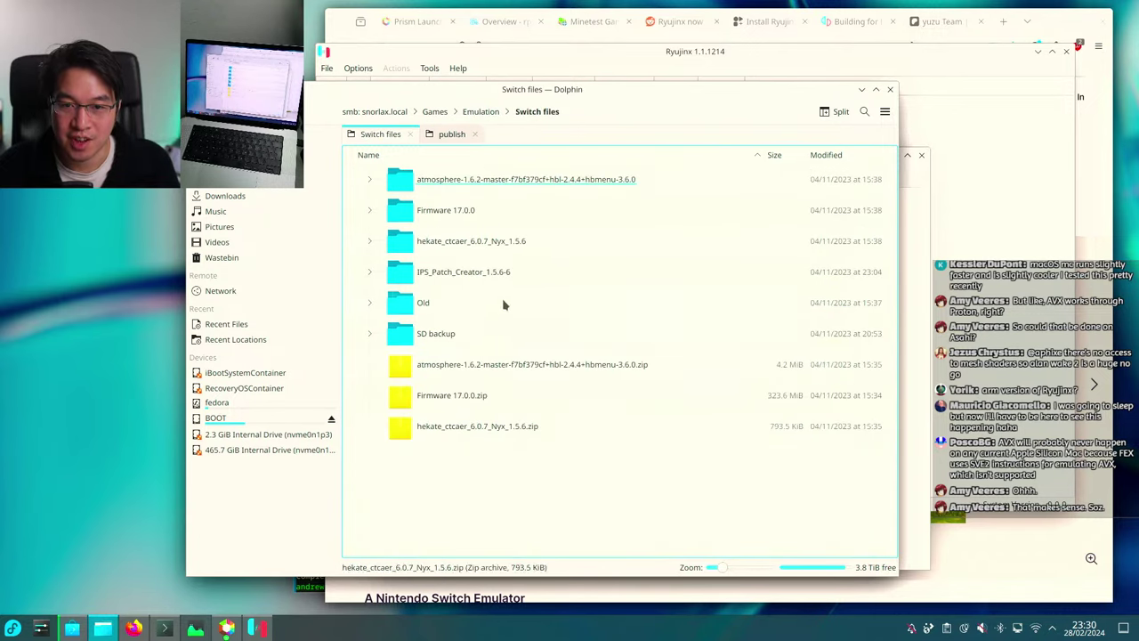
{"action": "left_click", "coordinate": [477, 211]}
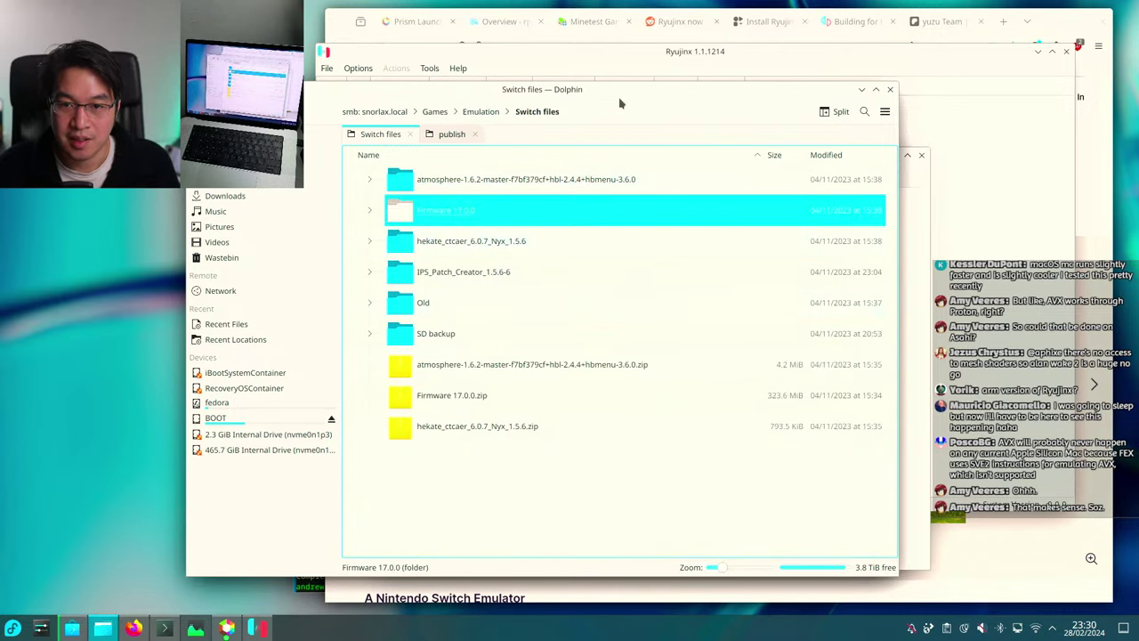
{"action": "left_click_drag", "start_coordinate": [616, 100], "coordinate": [827, 106]}
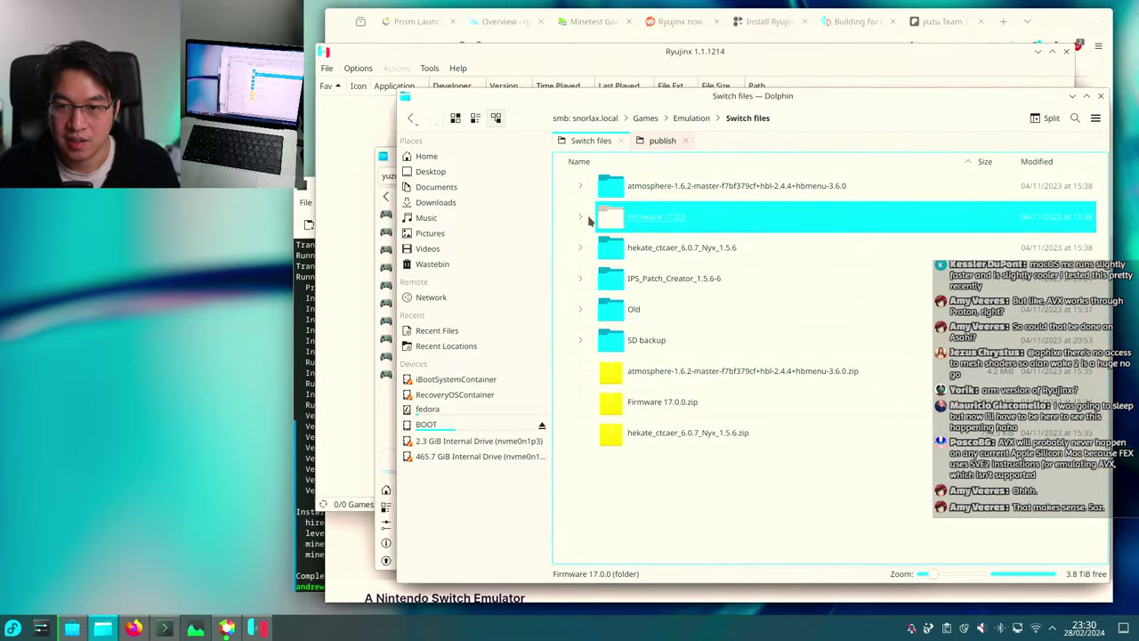
{"action": "left_click", "coordinate": [579, 218]}
{"action": "left_click", "coordinate": [579, 218]}
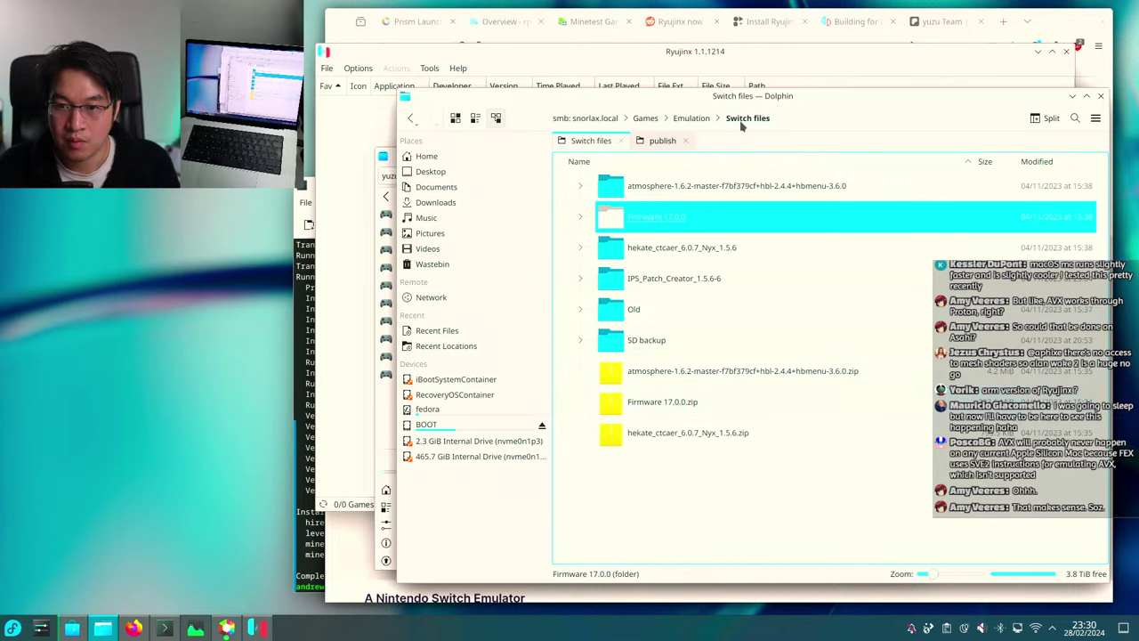
{"action": "left_click_drag", "start_coordinate": [788, 97], "coordinate": [667, 90]}
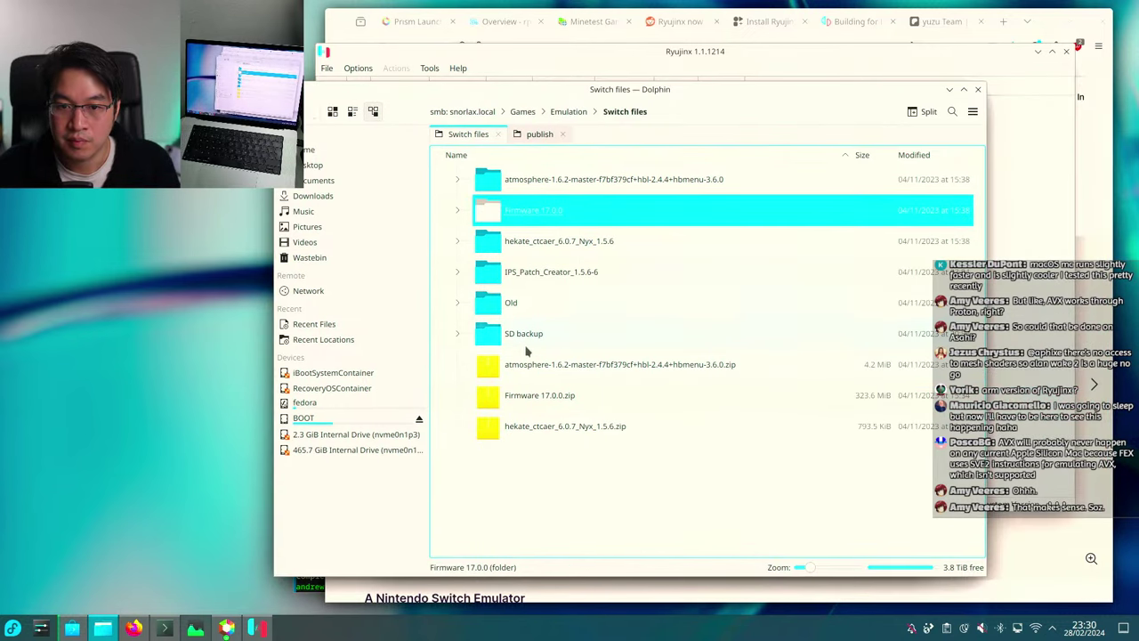
Add prod.keys and title.keys from the Old subfolder to the selected Firmware 17.0.0 folder and copy all three to the Desktop.
{"action": "left_click", "coordinate": [458, 303]}
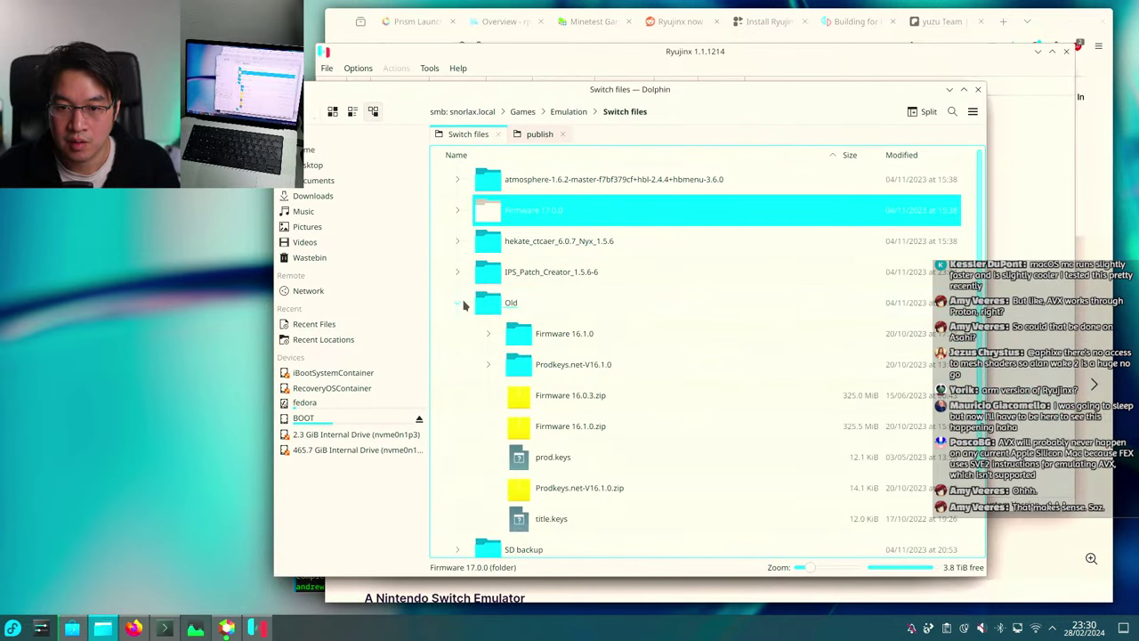
{"action": "left_click", "coordinate": [589, 459], "text": "ctrl"}
{"action": "left_click", "coordinate": [583, 517], "text": "ctrl"}
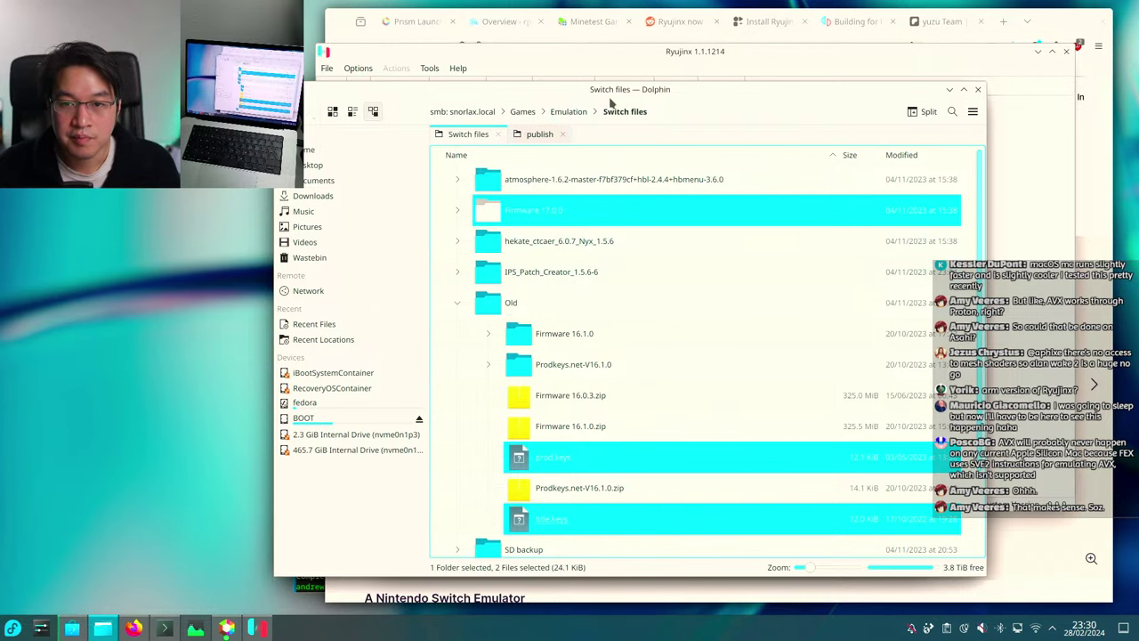
{"action": "left_click_drag", "start_coordinate": [387, 135], "coordinate": [505, 150]}
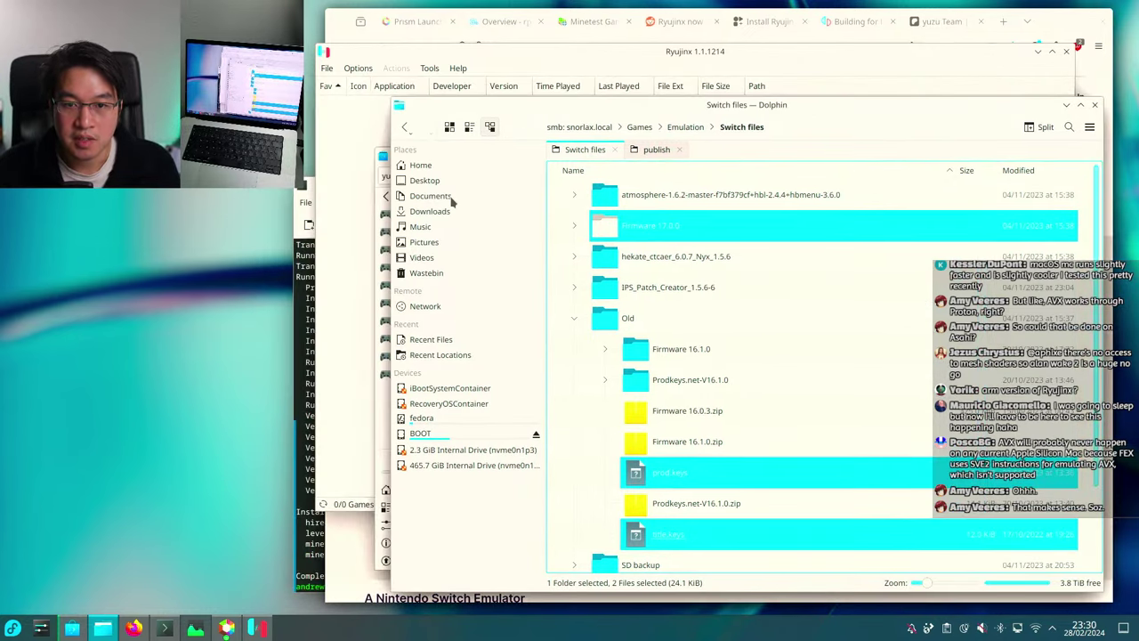
{"action": "left_click", "coordinate": [424, 180]}
{"action": "key", "text": "ctrl+v"}
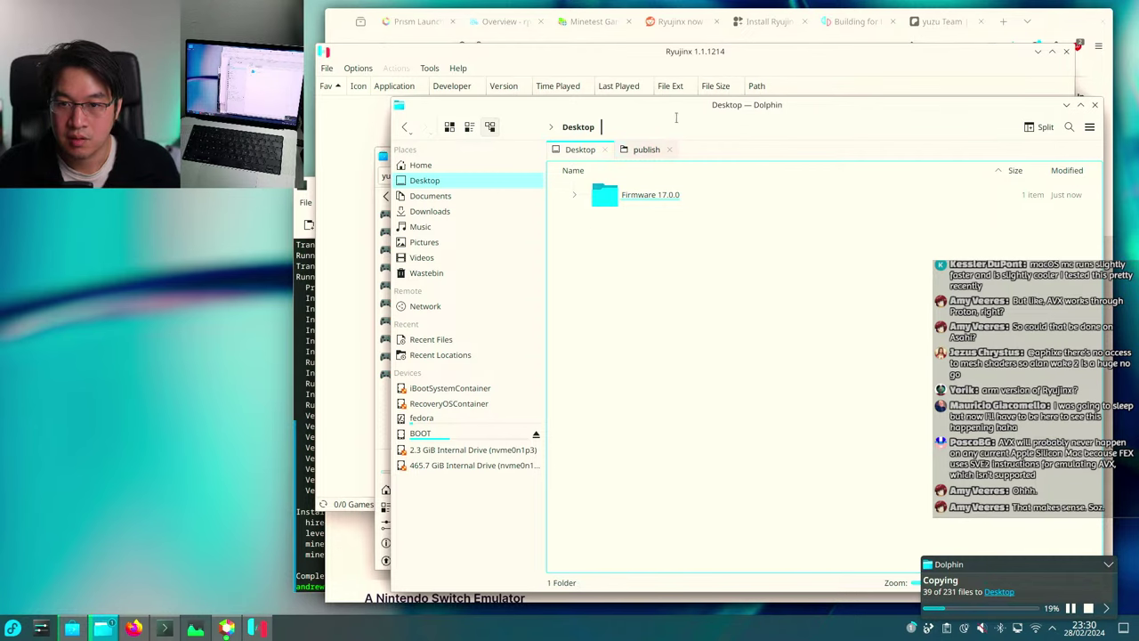
Bring the Ryujinx emulator window forward and open its Ryujinx data folder in the file manager.
{"action": "left_click_drag", "start_coordinate": [676, 118], "coordinate": [609, 125]}
{"action": "left_click", "coordinate": [579, 157]}
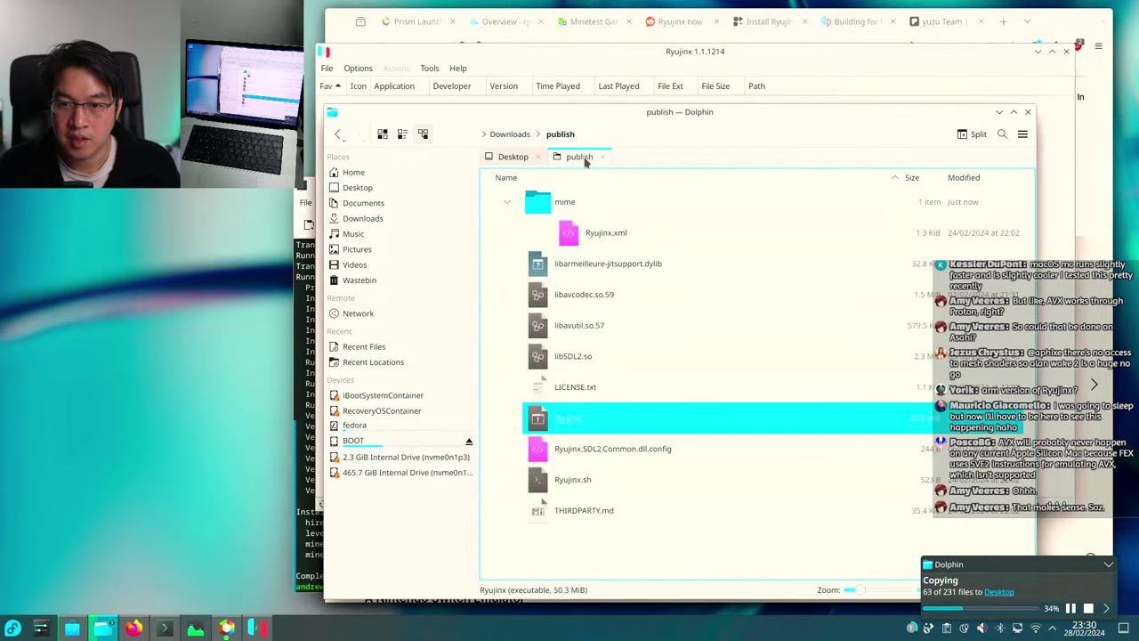
{"action": "left_click_drag", "start_coordinate": [625, 50], "coordinate": [690, 55]}
{"action": "left_click", "coordinate": [398, 74]}
{"action": "mouse_move", "coordinate": [494, 74]}
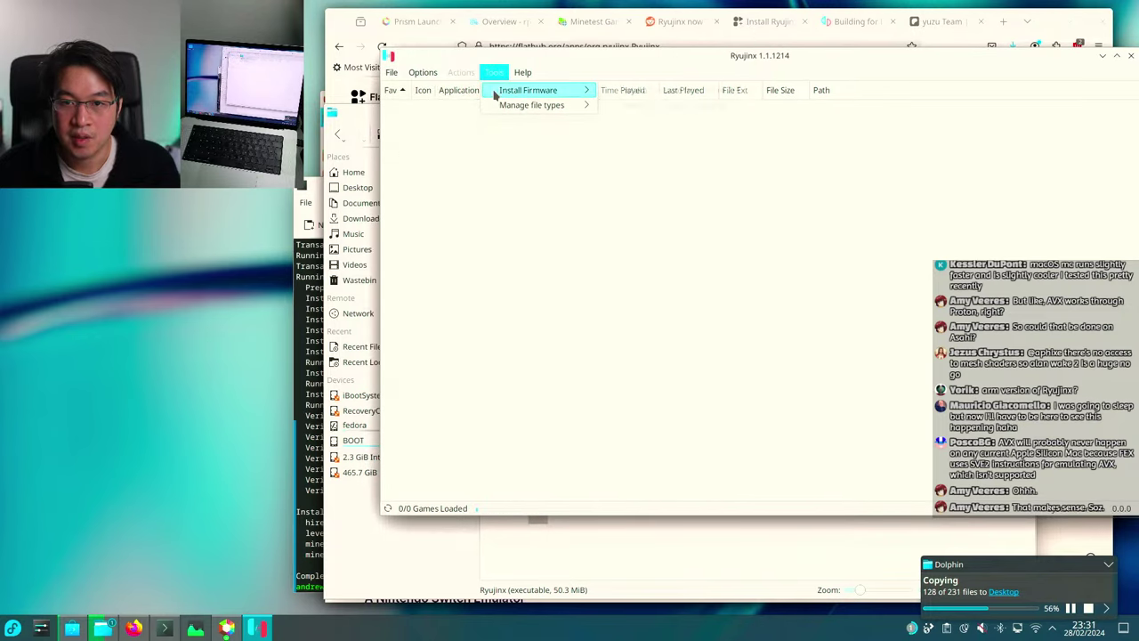
{"action": "mouse_move", "coordinate": [551, 91]}
{"action": "mouse_move", "coordinate": [397, 74]}
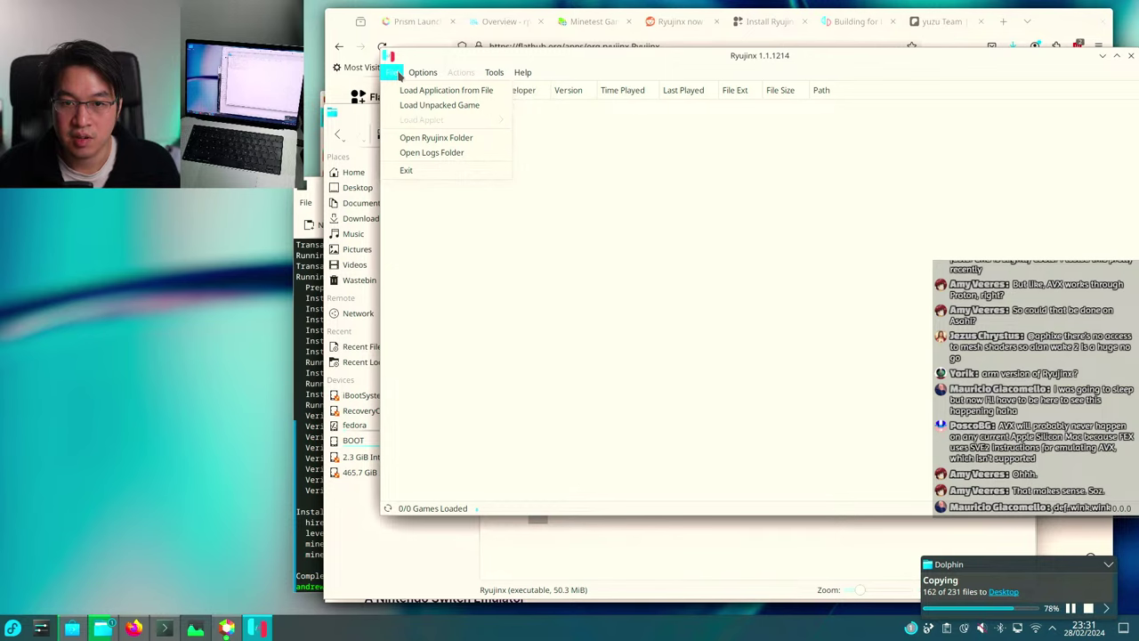
{"action": "left_click", "coordinate": [418, 137]}
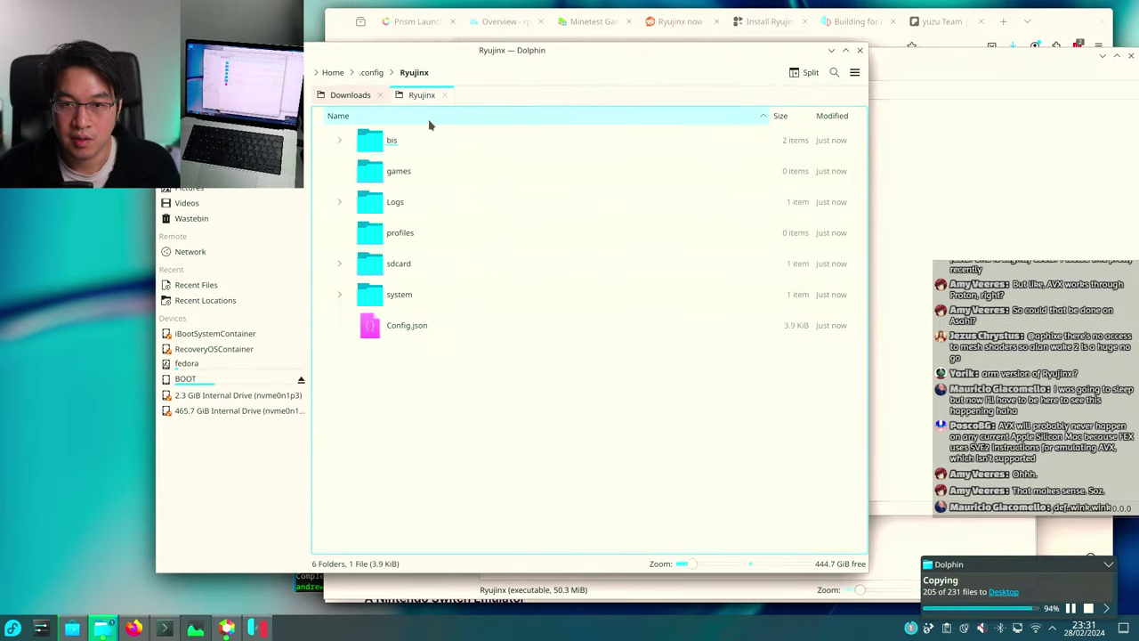
Switch the other Dolphin window to its Desktop tab and place it beside the Ryujinx data folder.
{"action": "left_click", "coordinate": [900, 558]}
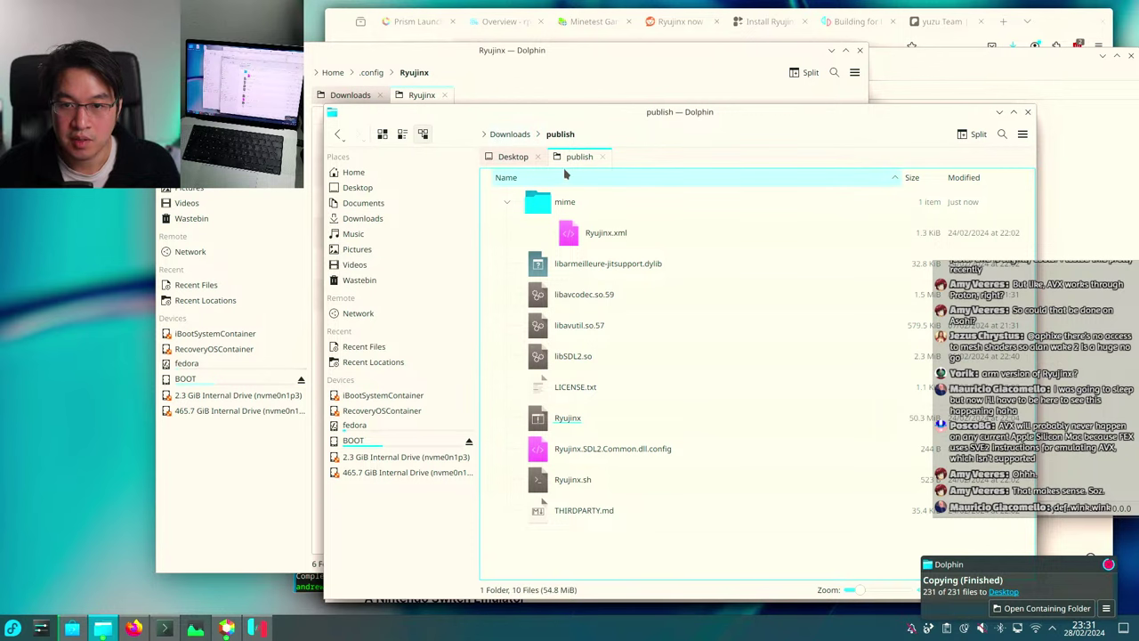
{"action": "left_click", "coordinate": [512, 156]}
{"action": "left_click_drag", "start_coordinate": [596, 122], "coordinate": [736, 95]}
{"action": "left_click", "coordinate": [733, 298]}
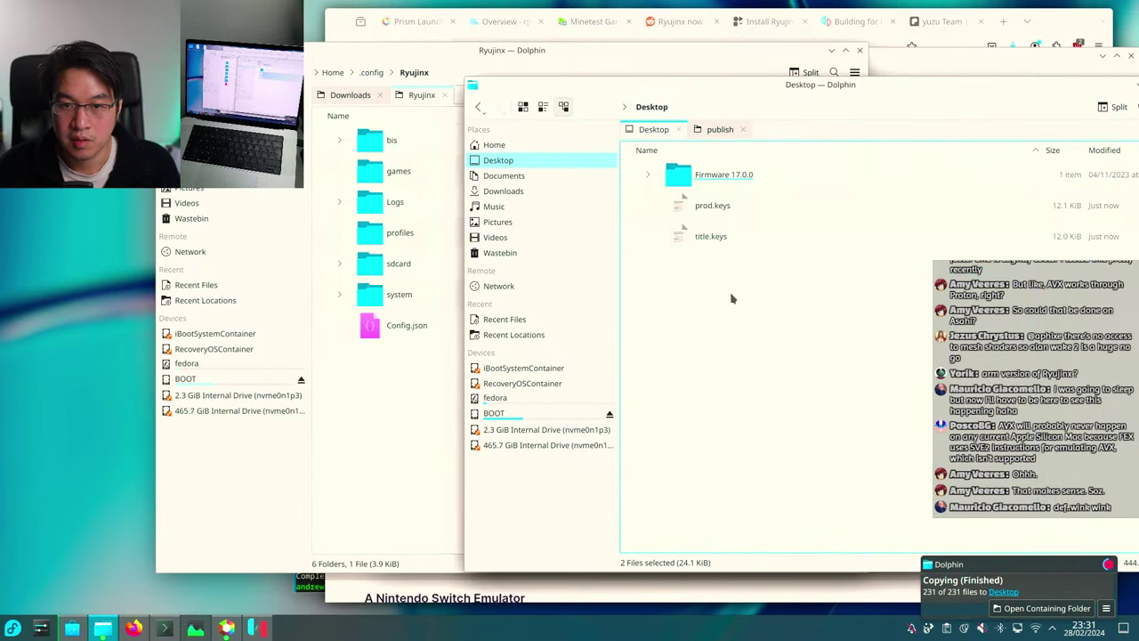
Copy prod.keys and title.keys from the Desktop into the system subfolder of the Ryujinx data folder.
{"action": "left_click_drag", "start_coordinate": [698, 211], "coordinate": [717, 261]}
{"action": "left_click", "coordinate": [347, 297]}
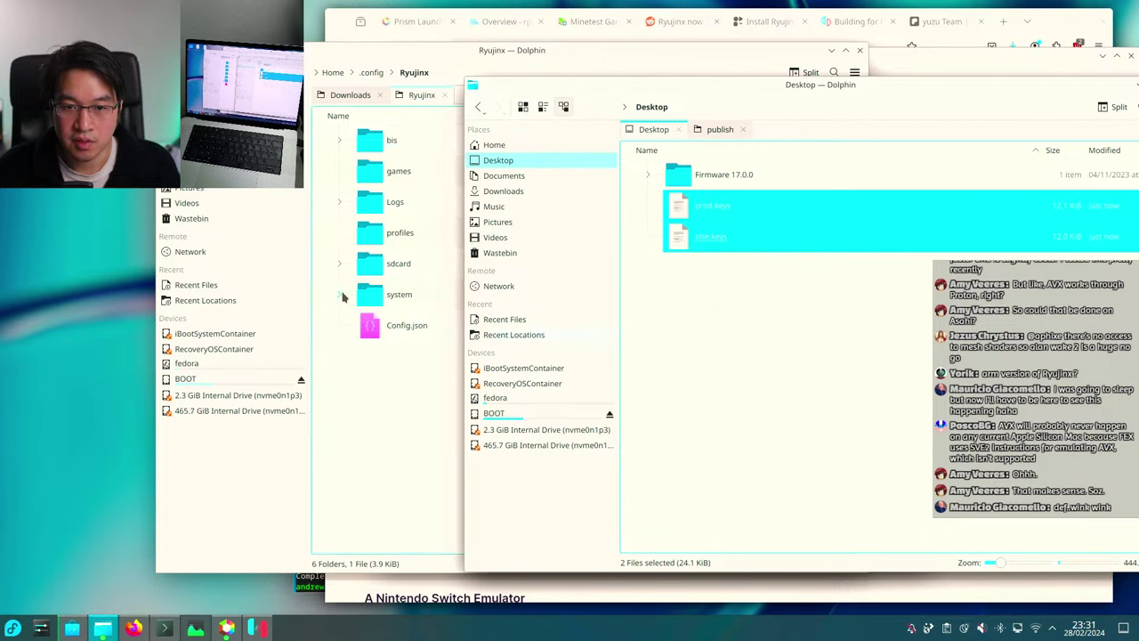
{"action": "left_click", "coordinate": [339, 295]}
{"action": "left_click", "coordinate": [377, 298]}
{"action": "double_click", "coordinate": [376, 298]}
{"action": "left_click", "coordinate": [917, 264]}
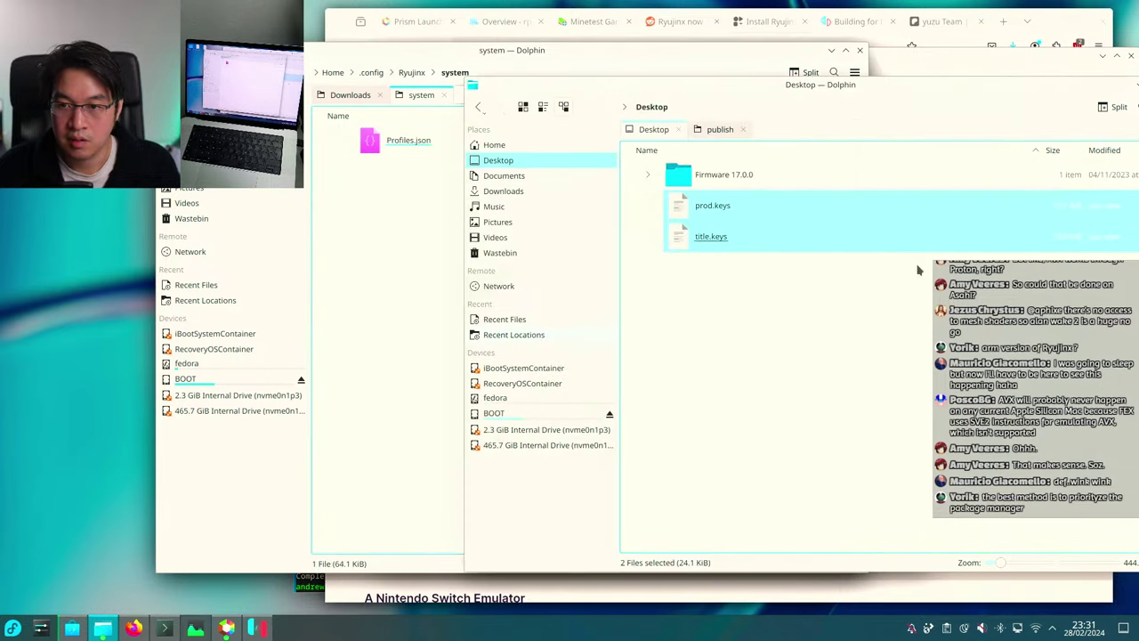
{"action": "left_click_drag", "start_coordinate": [623, 282], "coordinate": [406, 233]}
{"action": "left_click", "coordinate": [442, 252]}
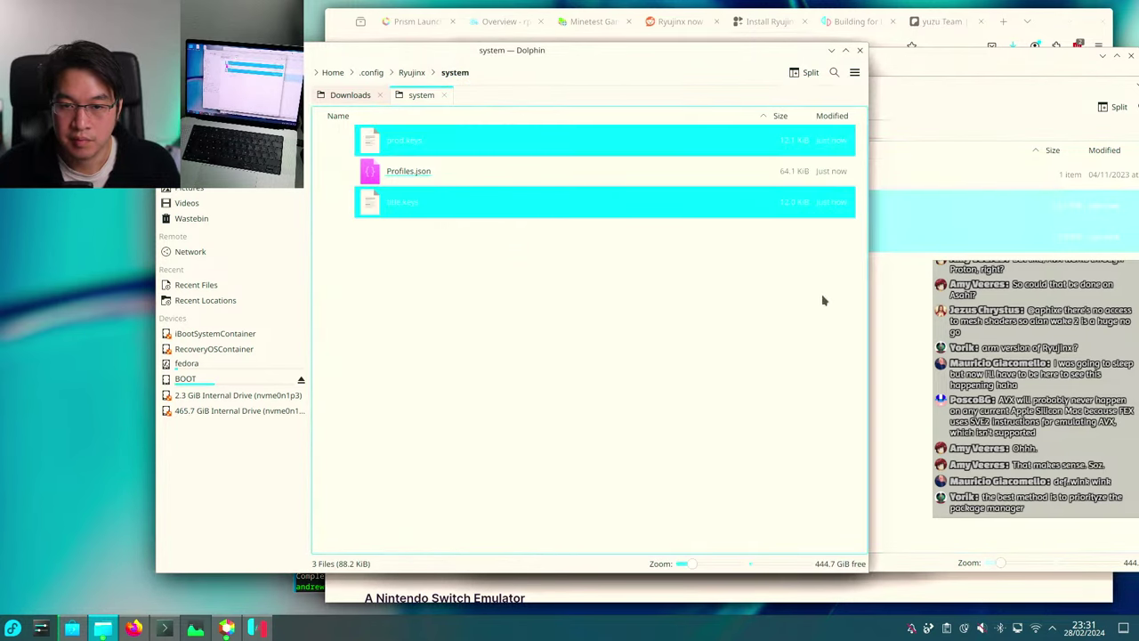
Select Firmware 17.0.0 on the Desktop, return to Ryujinx and start installing firmware from a directory, picking Downloads among the recent locations.
{"action": "left_click", "coordinate": [689, 193]}
{"action": "left_click", "coordinate": [694, 187]}
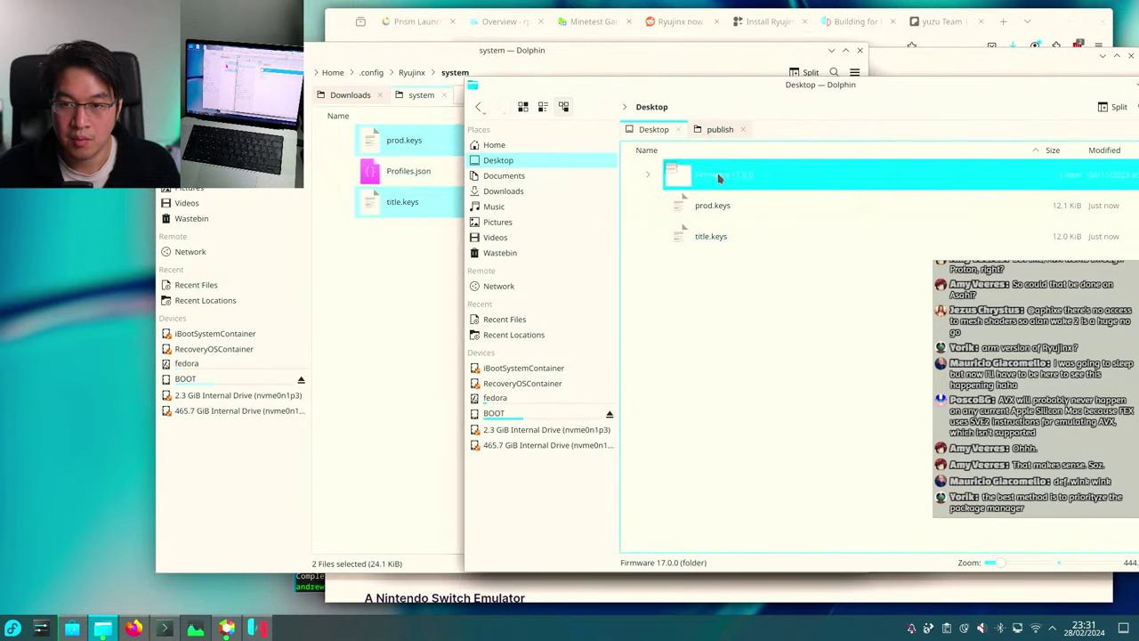
{"action": "left_click", "coordinate": [258, 628]}
{"action": "right_click", "coordinate": [258, 628]}
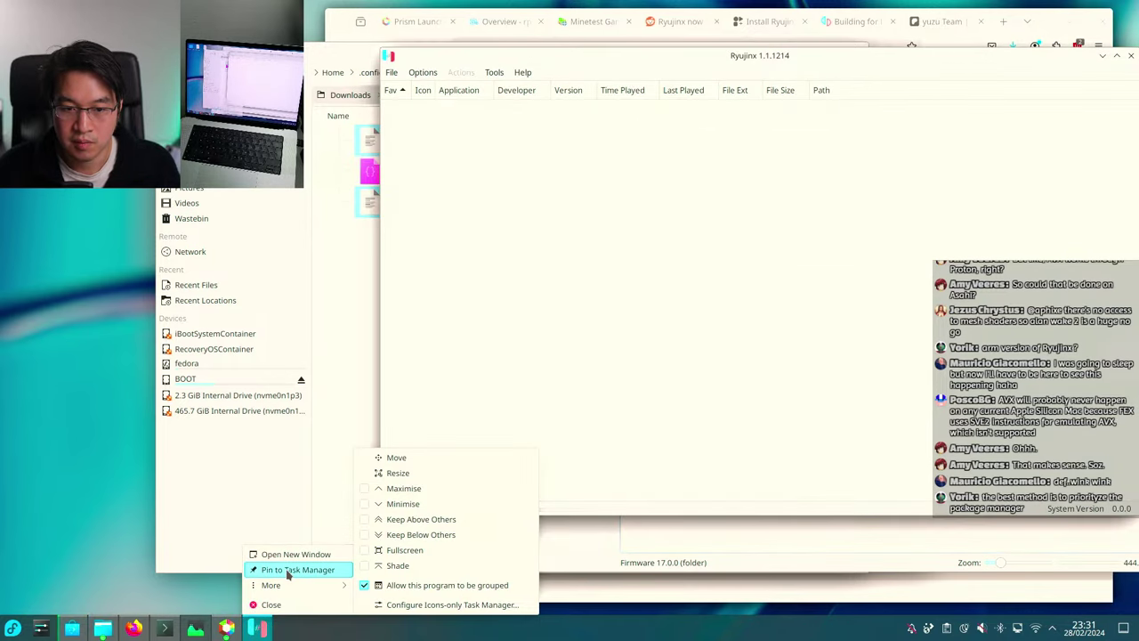
{"action": "left_click", "coordinate": [414, 80]}
{"action": "left_click", "coordinate": [491, 73]}
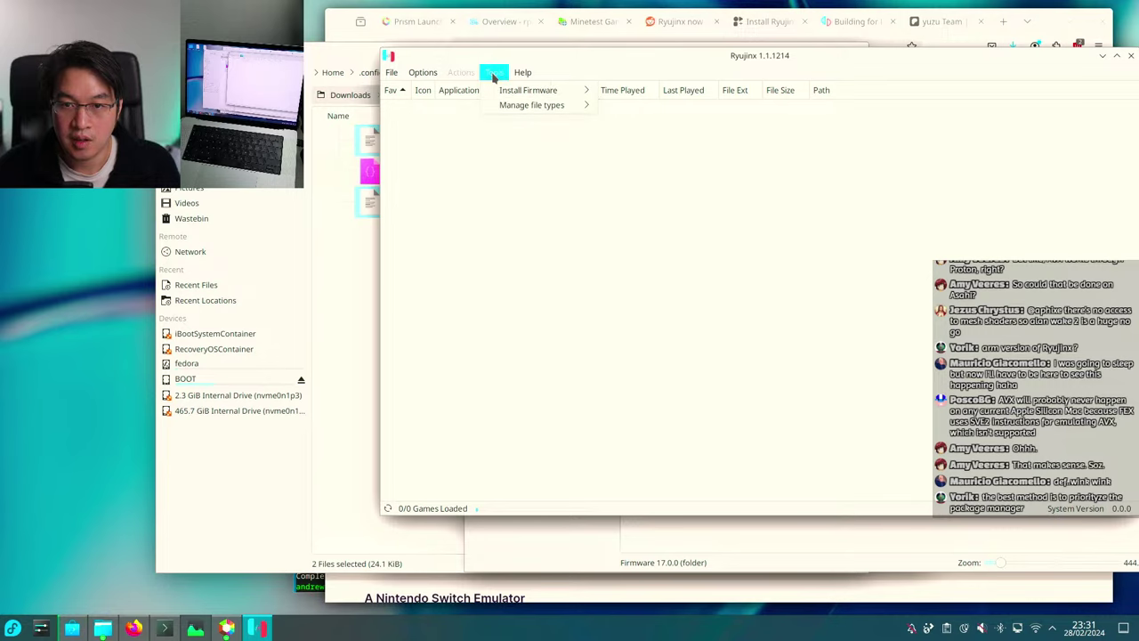
{"action": "mouse_move", "coordinate": [521, 90]}
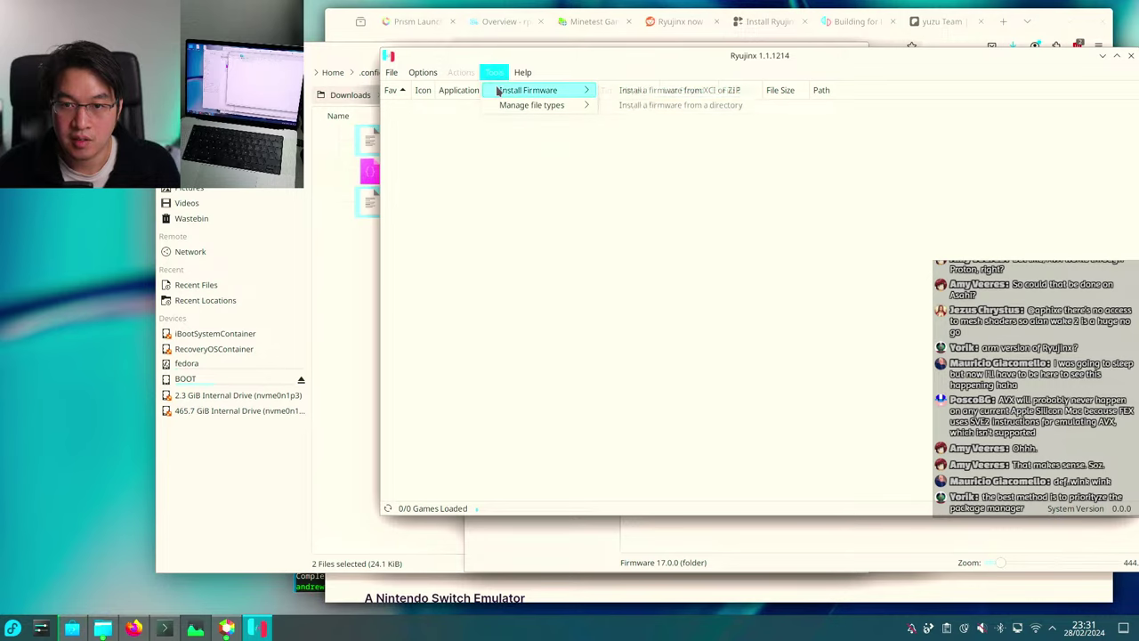
{"action": "left_click", "coordinate": [647, 106]}
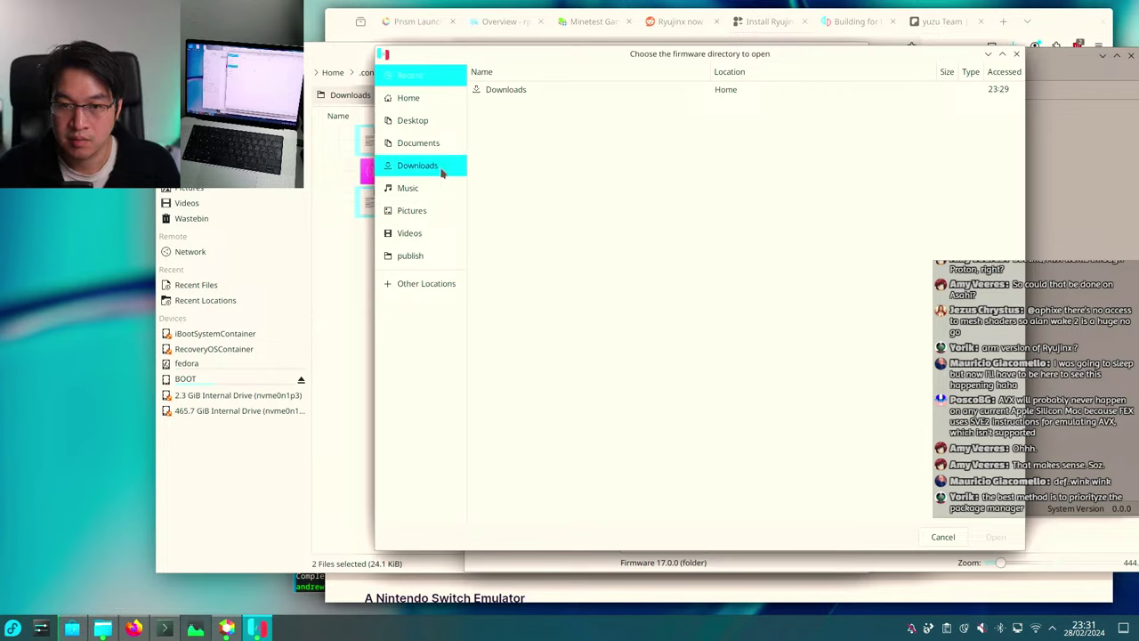
{"action": "left_click", "coordinate": [504, 89]}
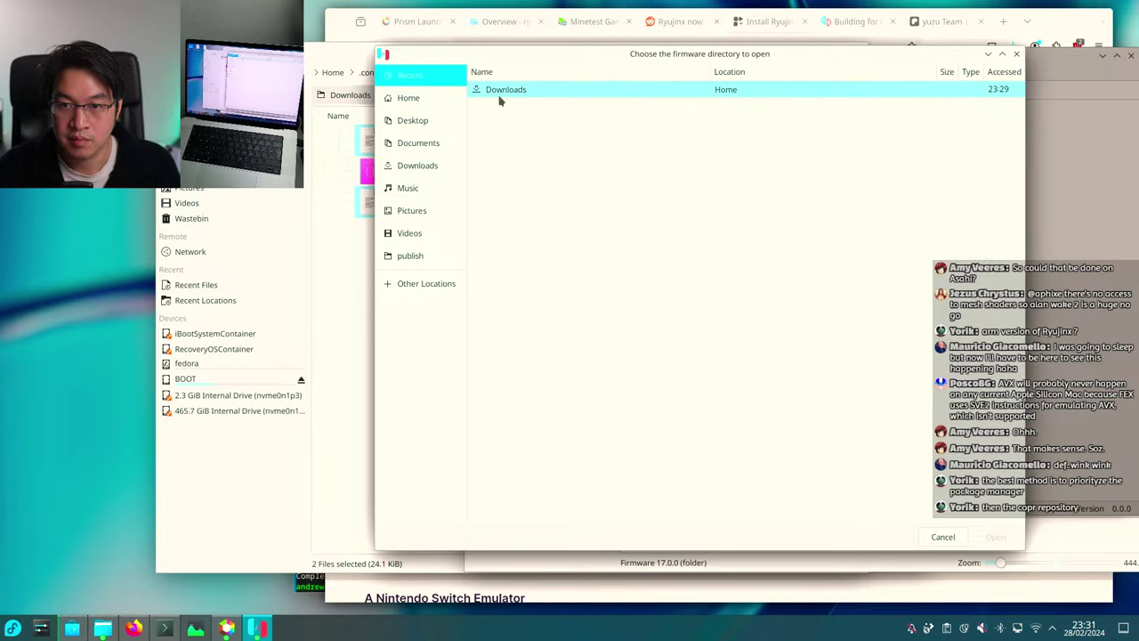